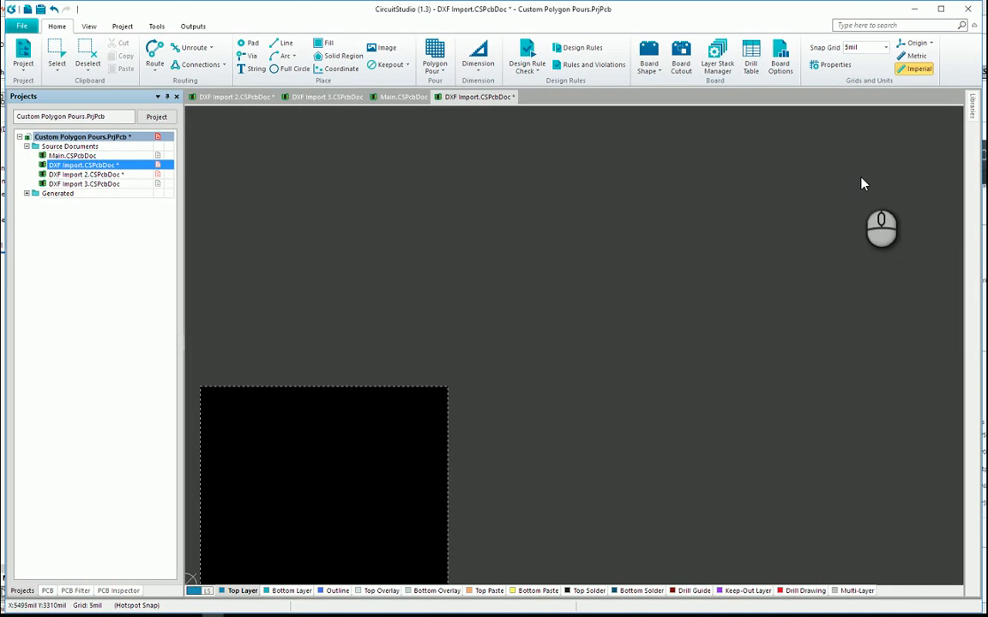
View the Main.CSPcbDoc board and return to the DXF Import.CSPcbDoc document.
{"action": "double_click", "coordinate": [101, 156]}
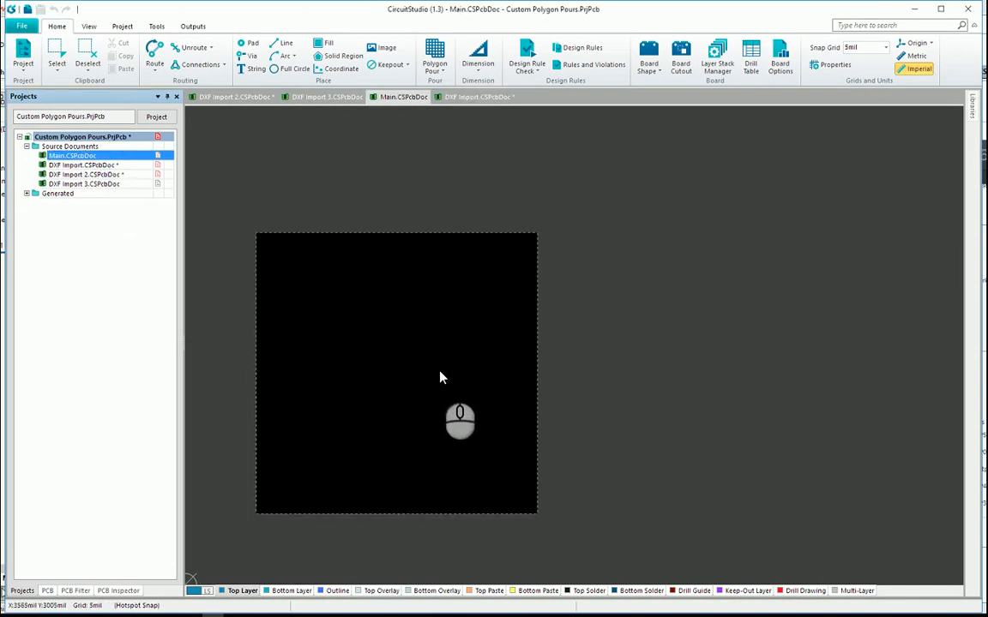
{"action": "left_click", "coordinate": [132, 165]}
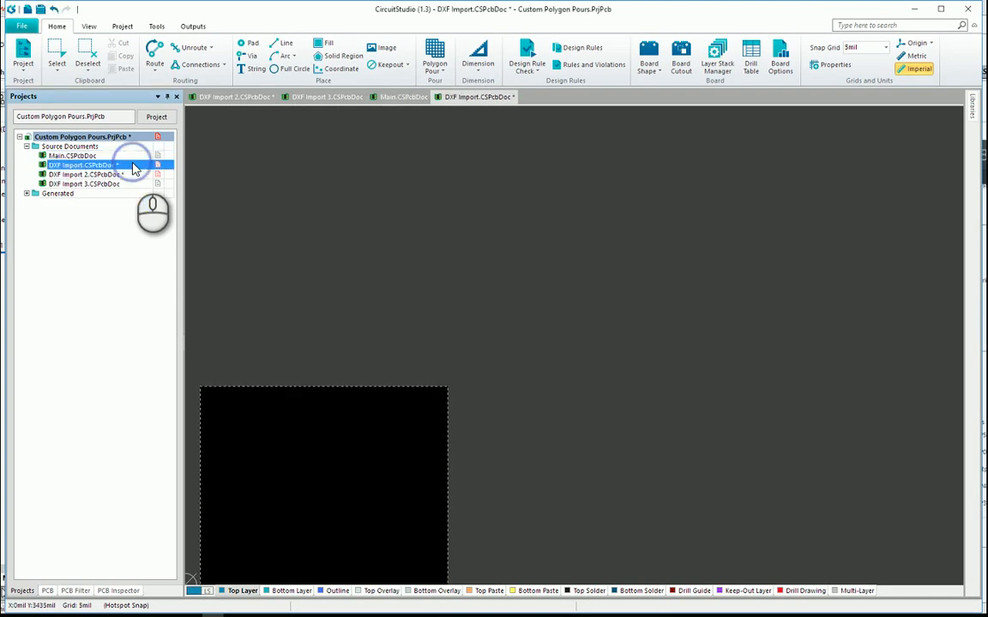
{"action": "left_click", "coordinate": [309, 304]}
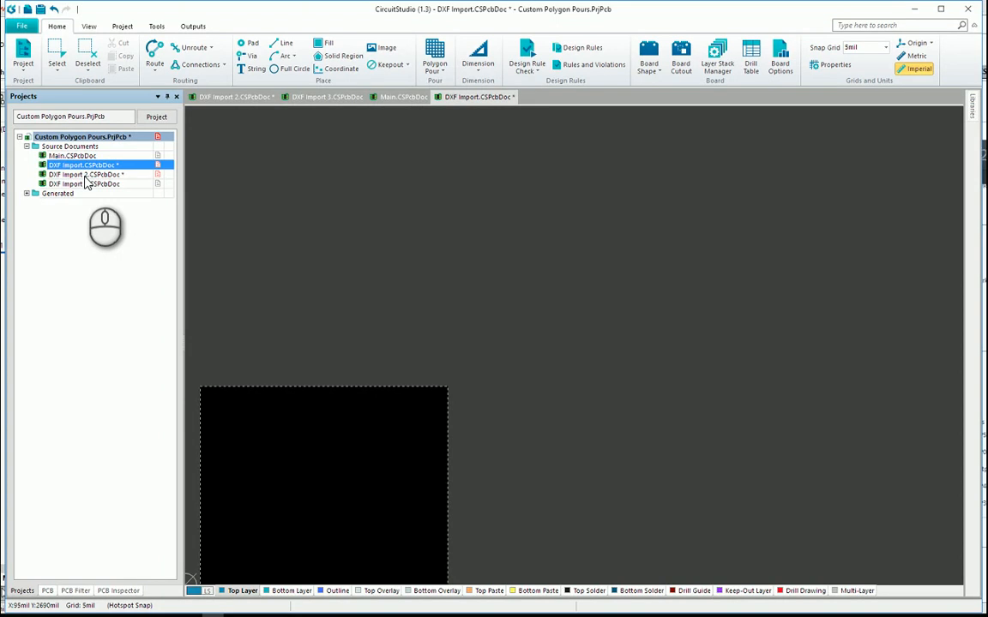
{"action": "left_click", "coordinate": [357, 221]}
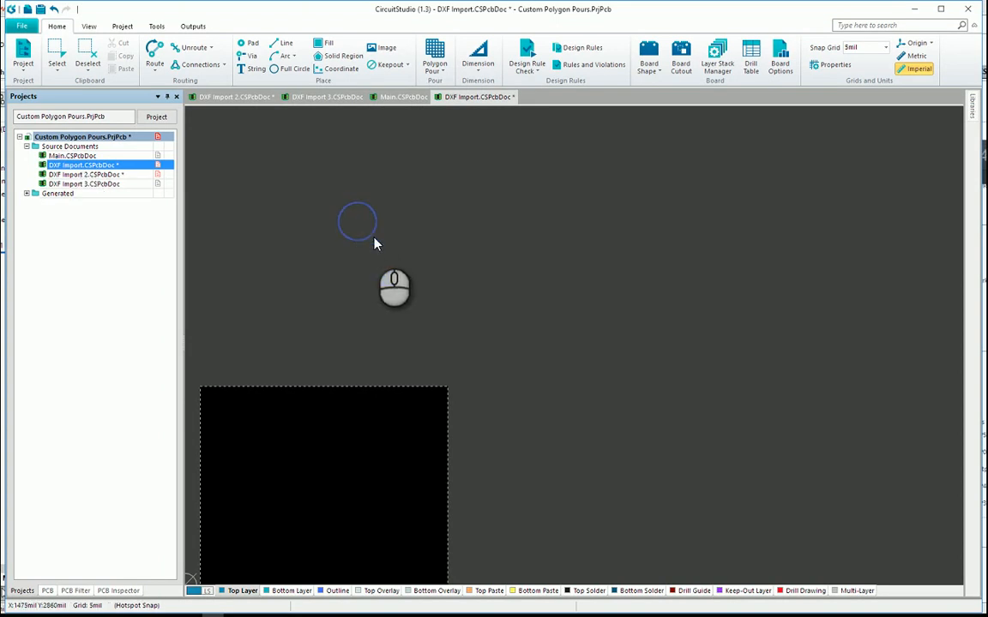
{"action": "scroll", "coordinate": [280, 386], "scroll_direction": "down", "scroll_amount": 2, "text": "ctrl"}
{"action": "scroll", "coordinate": [227, 520], "scroll_direction": "up", "scroll_amount": 2, "text": "ctrl"}
{"action": "scroll", "coordinate": [362, 331], "scroll_direction": "down", "scroll_amount": 2, "text": "ctrl"}
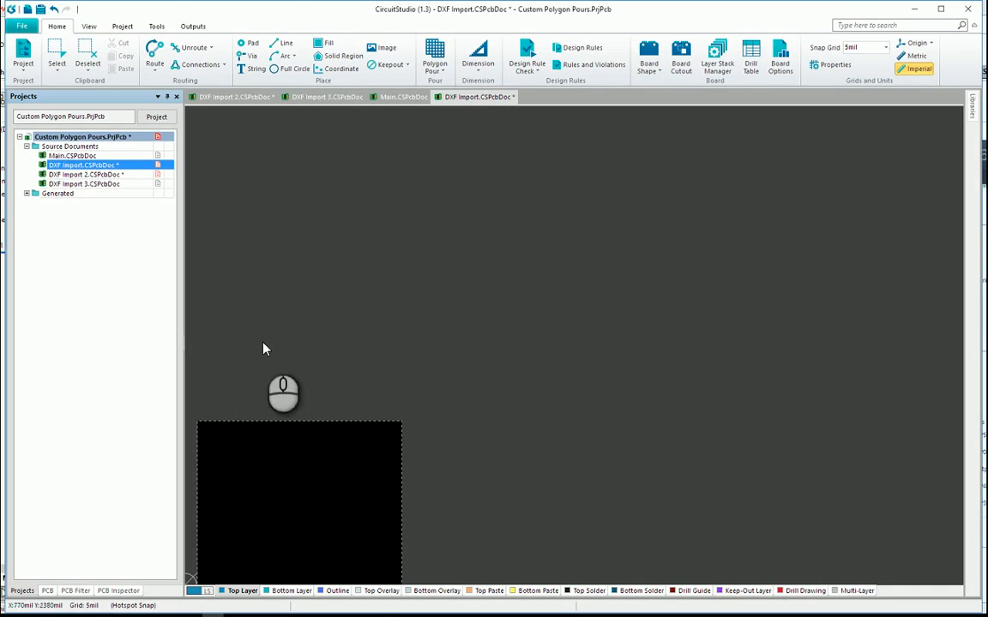
{"action": "left_click", "coordinate": [245, 224]}
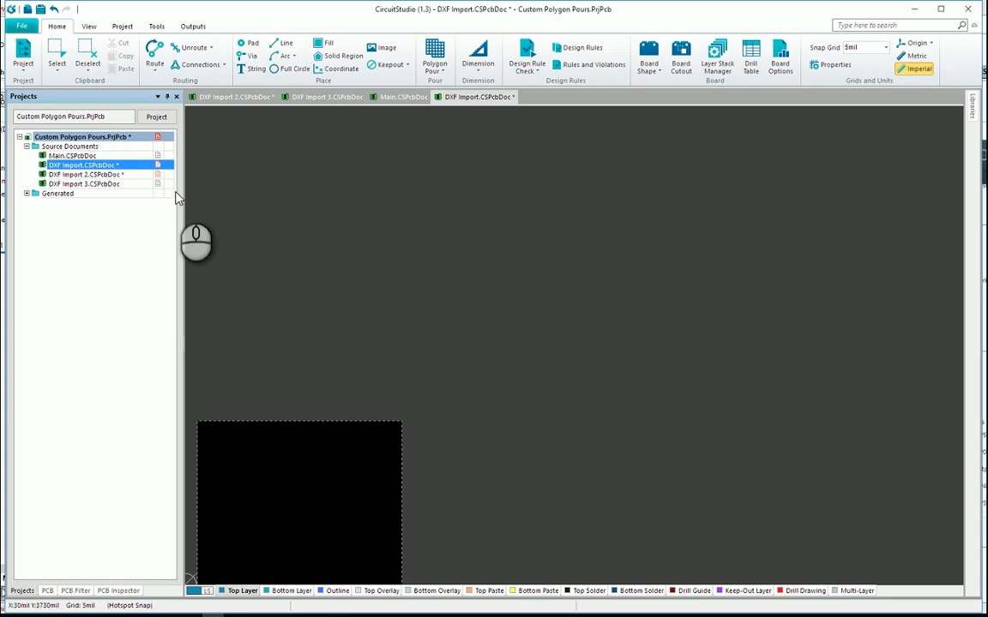
{"action": "left_click", "coordinate": [117, 168]}
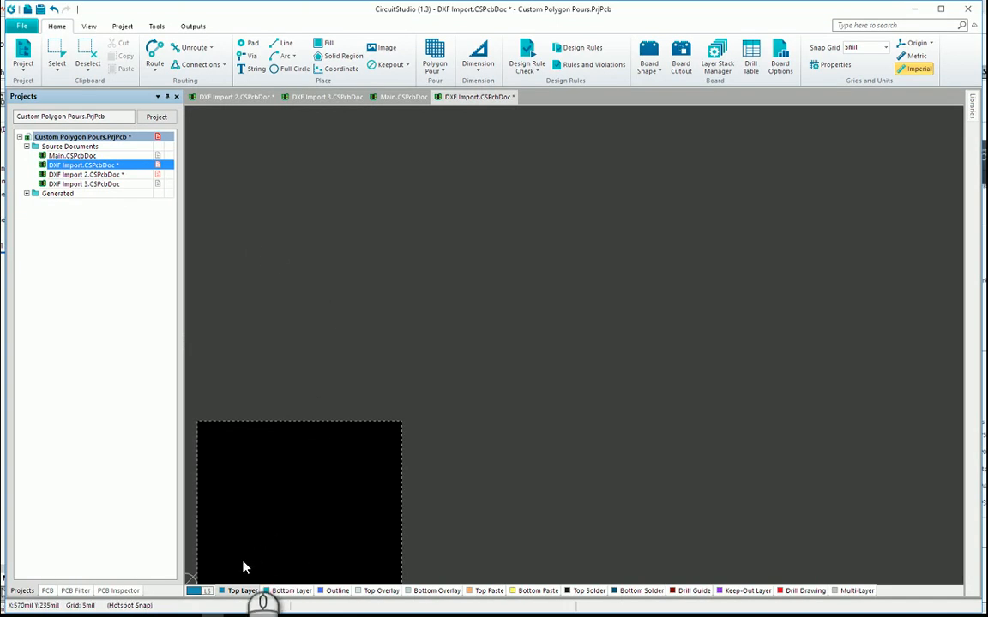
{"action": "scroll", "coordinate": [243, 548], "scroll_direction": "up", "scroll_amount": 2, "text": "ctrl"}
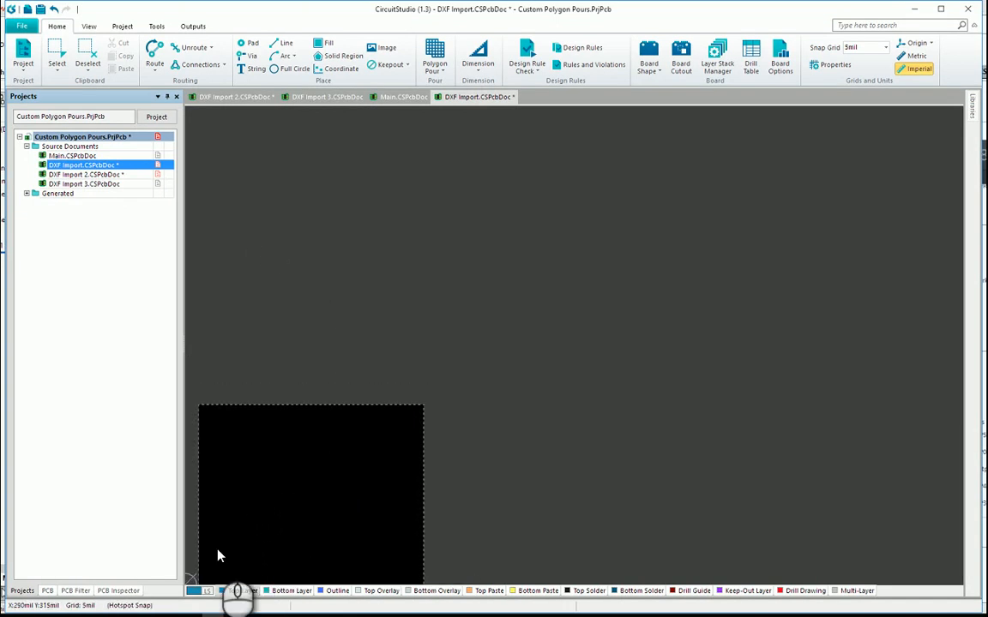
{"action": "scroll", "coordinate": [219, 556], "scroll_direction": "up", "scroll_amount": 2, "text": "ctrl"}
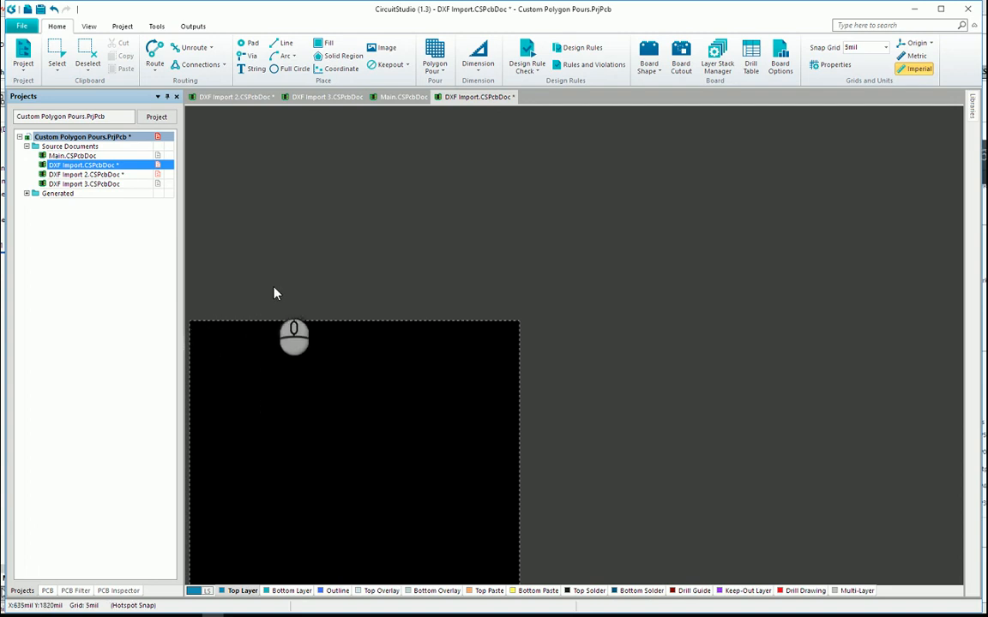
{"action": "left_click", "coordinate": [22, 26]}
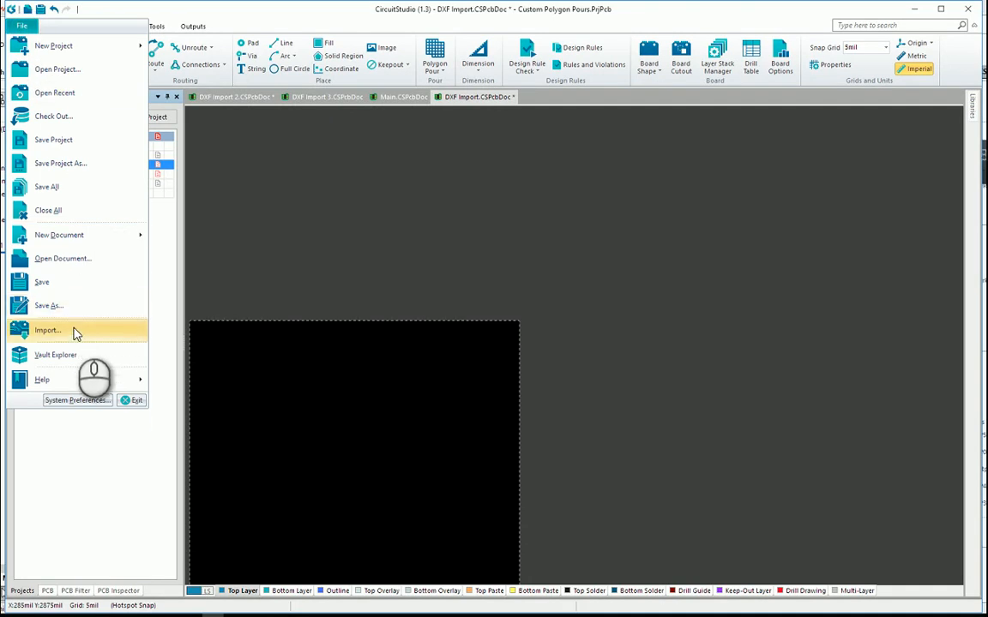
{"action": "left_click", "coordinate": [355, 256]}
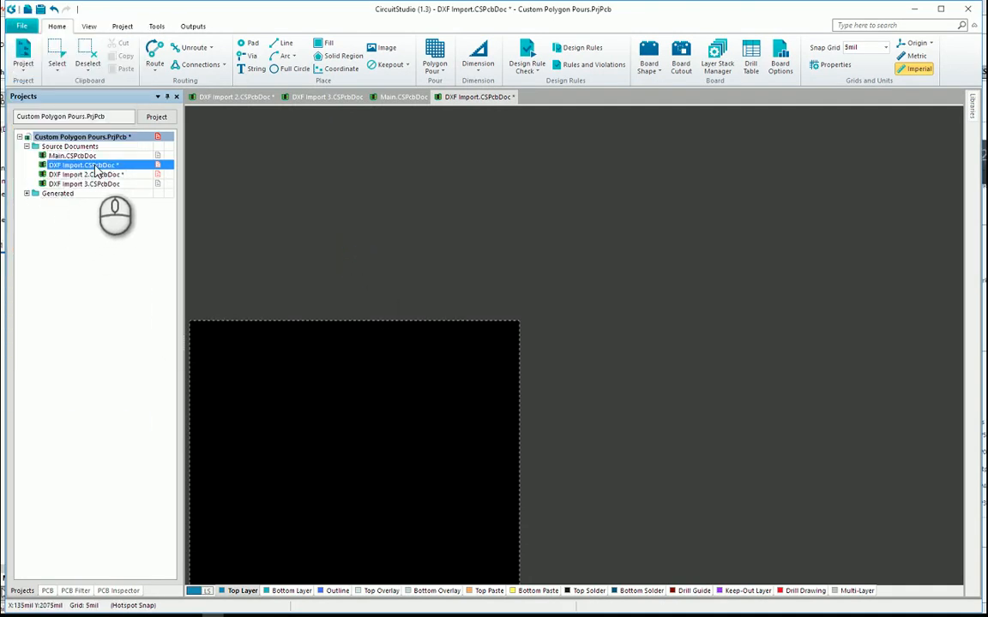
Start a file import filtered to AutoCAD PCB files and choose DXF Tutorial.DXF.
{"action": "left_click", "coordinate": [21, 26]}
{"action": "left_click", "coordinate": [59, 327]}
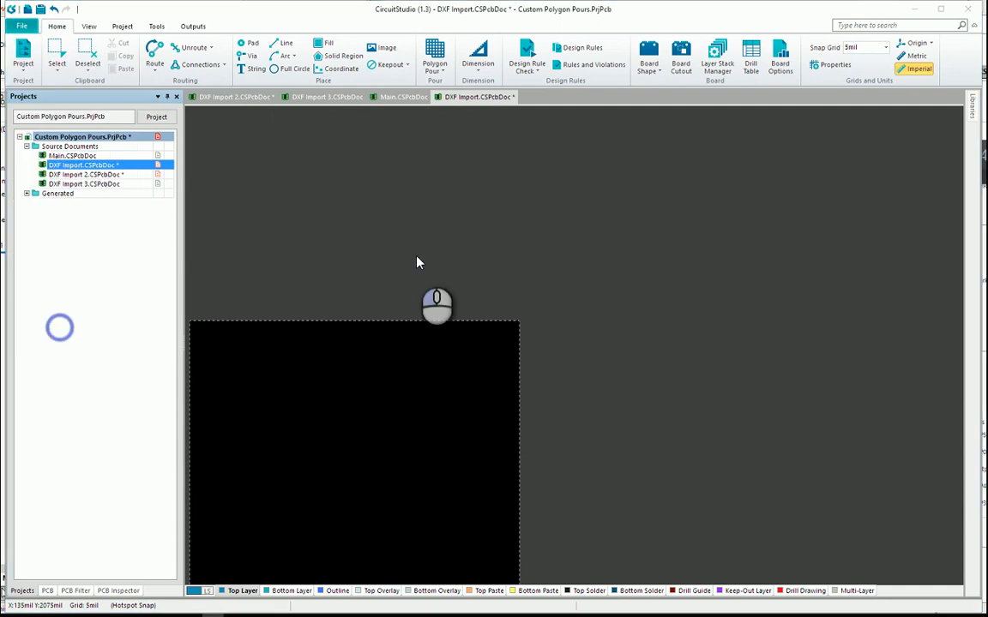
{"action": "left_click", "coordinate": [833, 443]}
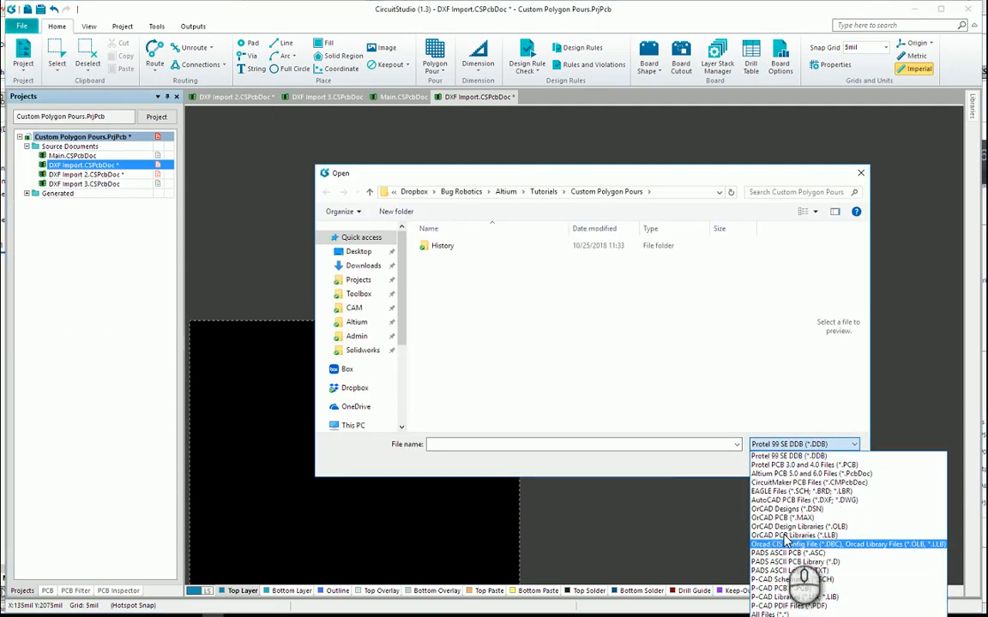
{"action": "left_click", "coordinate": [802, 500]}
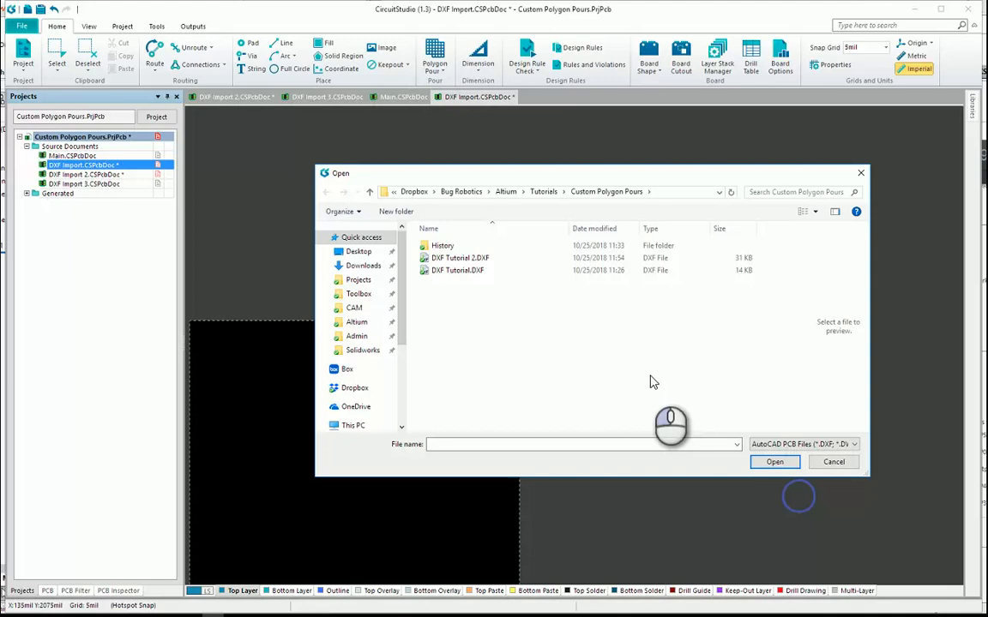
{"action": "double_click", "coordinate": [446, 272]}
Import the drawing at inch scale with source layer 0 mapped to the Outline layer.
{"action": "left_click", "coordinate": [436, 195]}
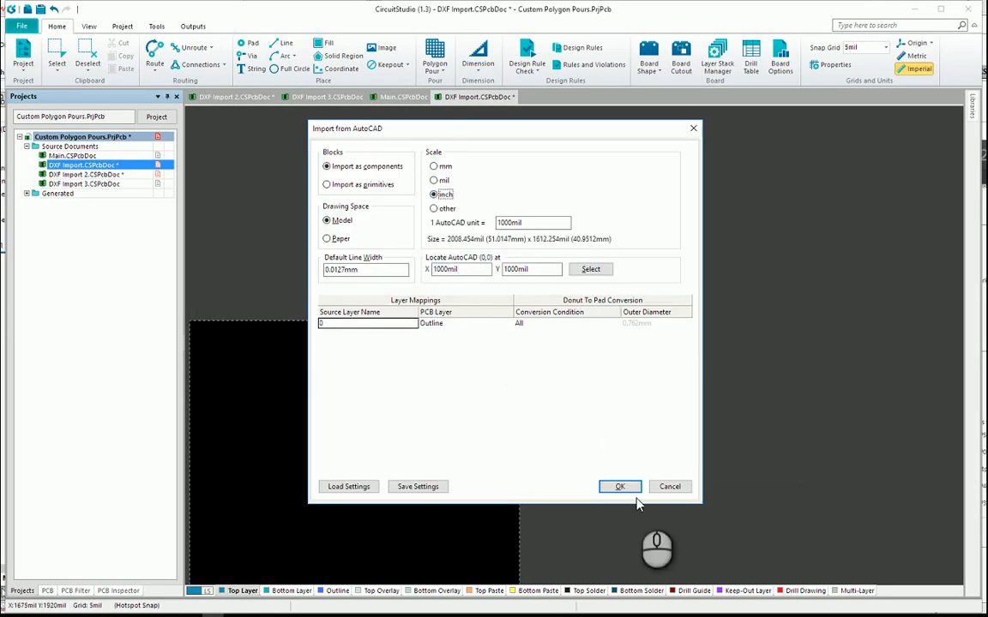
{"action": "left_click", "coordinate": [625, 485]}
{"action": "left_click", "coordinate": [509, 352]}
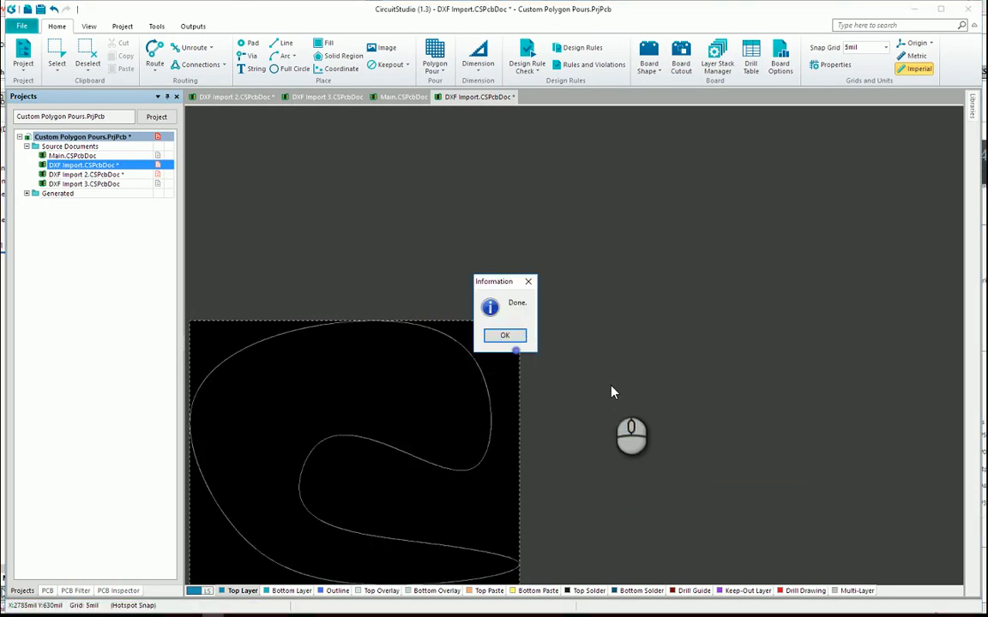
{"action": "left_click", "coordinate": [507, 335]}
{"action": "left_click", "coordinate": [622, 353]}
Check the imported shape against the board area and undo the DXF import.
{"action": "scroll", "coordinate": [358, 364], "scroll_direction": "down", "scroll_amount": 3, "text": "ctrl"}
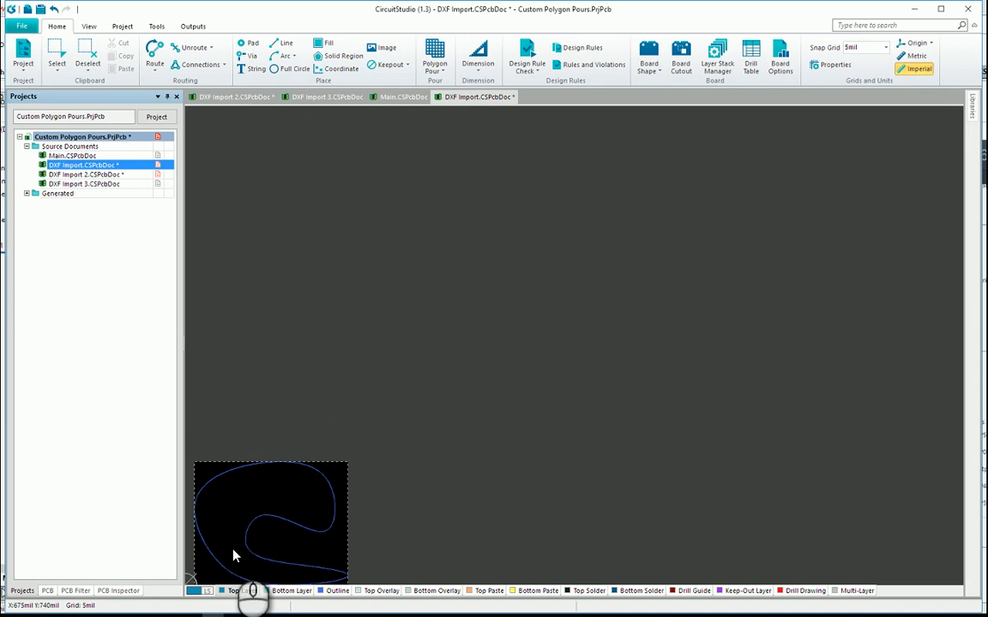
{"action": "scroll", "coordinate": [219, 581], "scroll_direction": "up", "scroll_amount": 2, "text": "ctrl"}
{"action": "scroll", "coordinate": [211, 583], "scroll_direction": "up", "scroll_amount": 4, "text": "ctrl"}
{"action": "scroll", "coordinate": [213, 518], "scroll_direction": "down", "scroll_amount": 2, "text": "ctrl"}
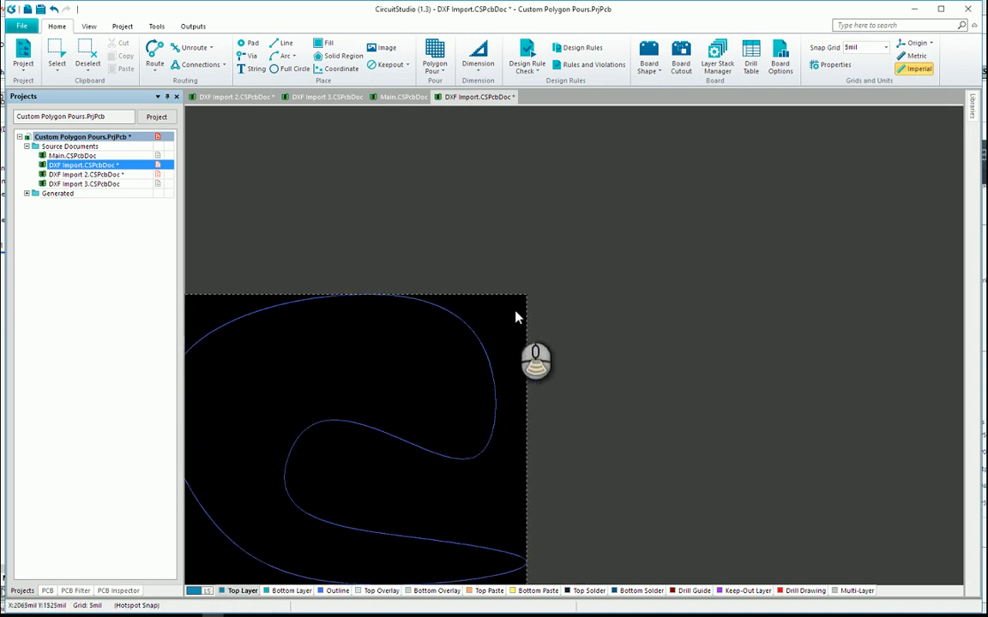
{"action": "scroll", "coordinate": [528, 281], "scroll_direction": "down", "scroll_amount": 2, "text": "ctrl"}
{"action": "left_click_drag", "start_coordinate": [192, 346], "coordinate": [429, 315]}
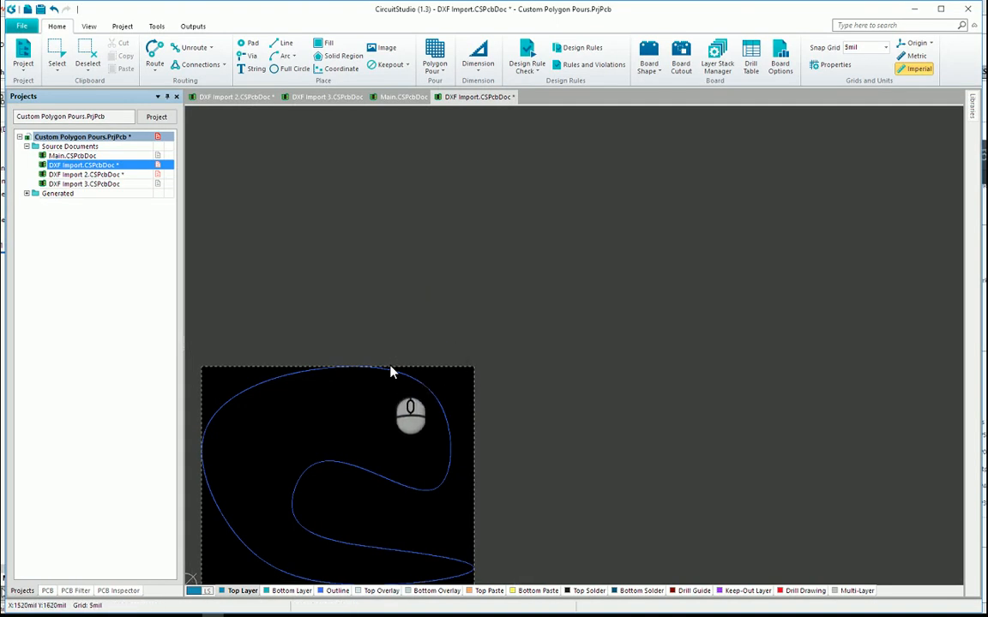
{"action": "key", "text": "ctrl+z"}
Open DXF Tutorial.DXF for import again as an AutoCAD PCB file.
{"action": "left_click", "coordinate": [20, 28]}
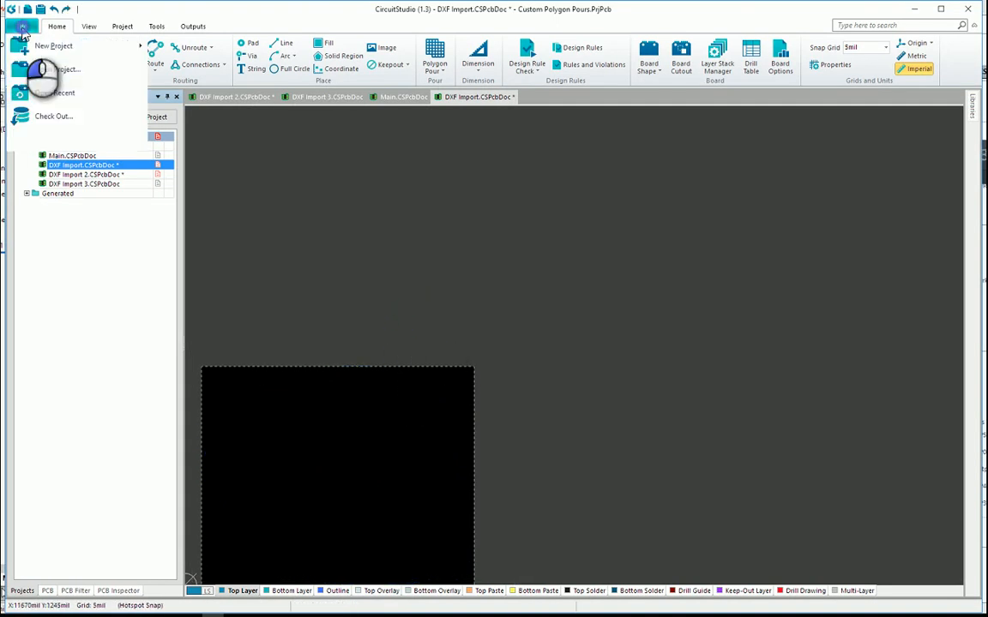
{"action": "left_click", "coordinate": [52, 329]}
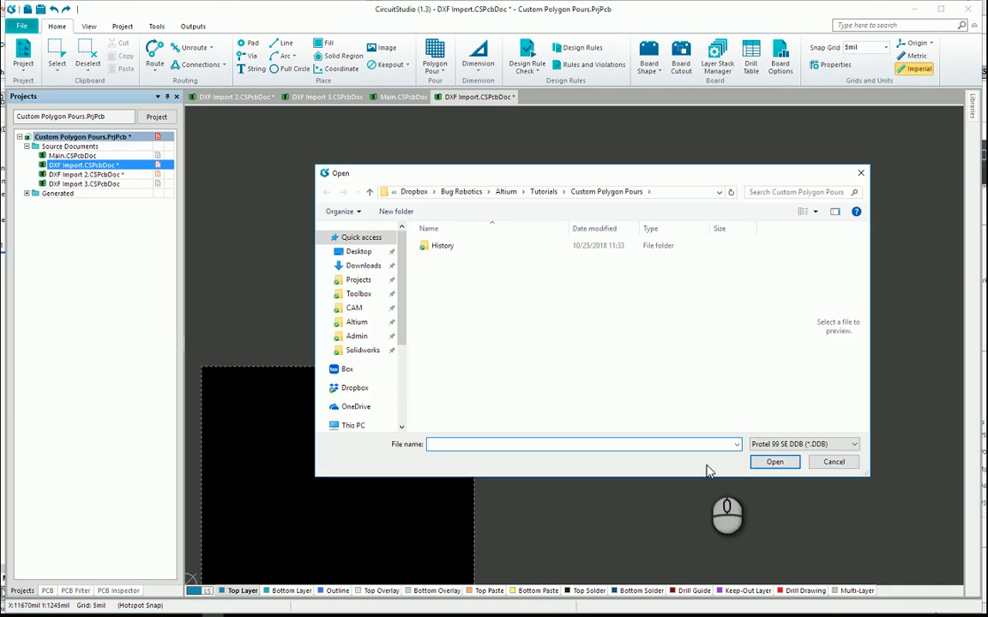
{"action": "left_click", "coordinate": [788, 444]}
{"action": "left_click", "coordinate": [785, 500]}
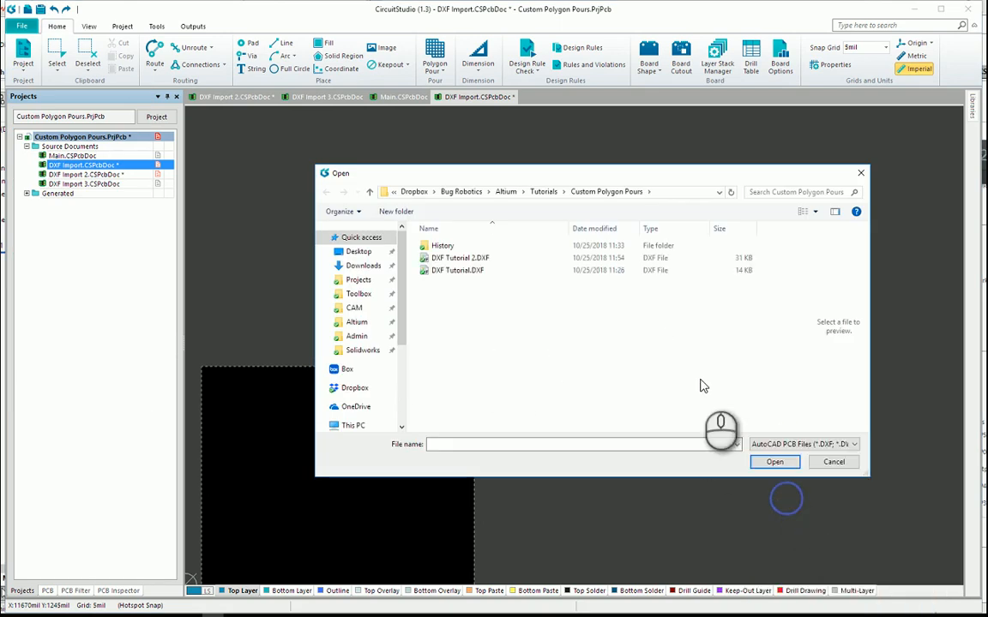
{"action": "left_click", "coordinate": [439, 272]}
{"action": "left_click", "coordinate": [771, 462]}
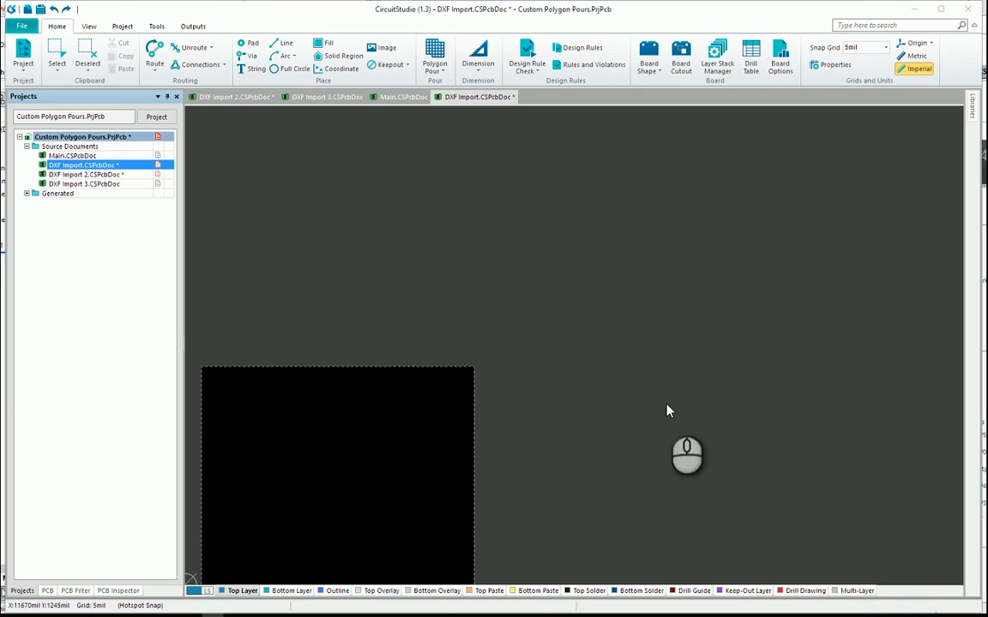
Map source layer 0 to the Top Layer, set the scale to inch, and complete the import.
{"action": "left_click", "coordinate": [434, 324]}
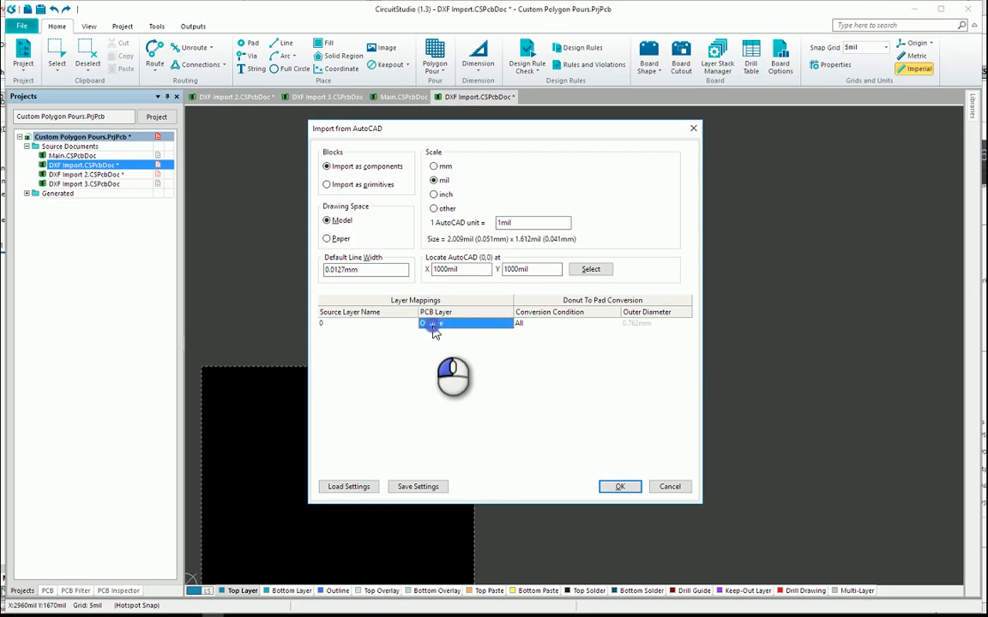
{"action": "left_click", "coordinate": [509, 324]}
{"action": "scroll", "coordinate": [507, 363], "scroll_direction": "up", "scroll_amount": 10}
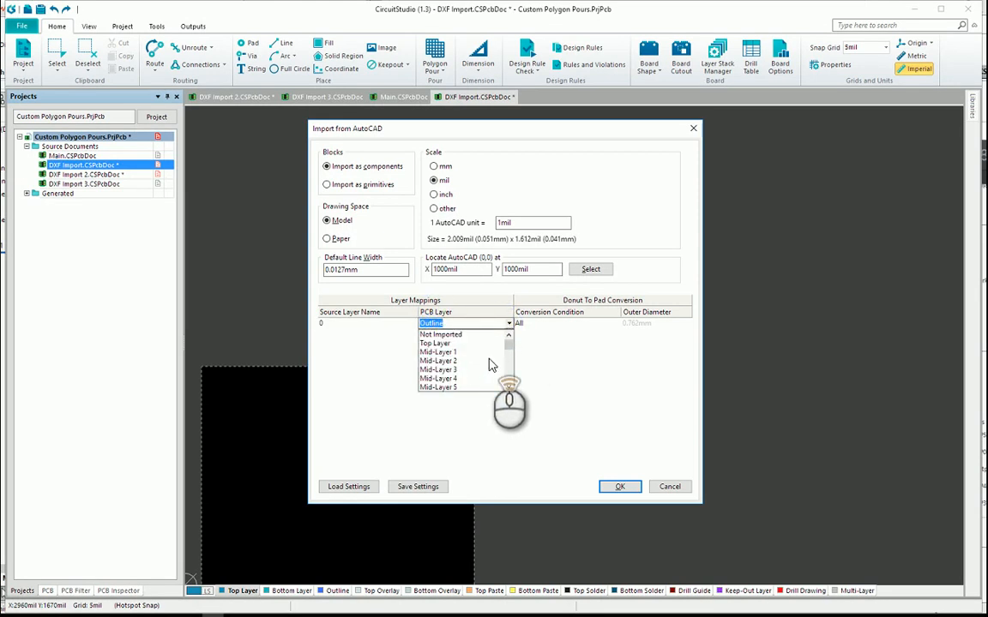
{"action": "left_click", "coordinate": [435, 343]}
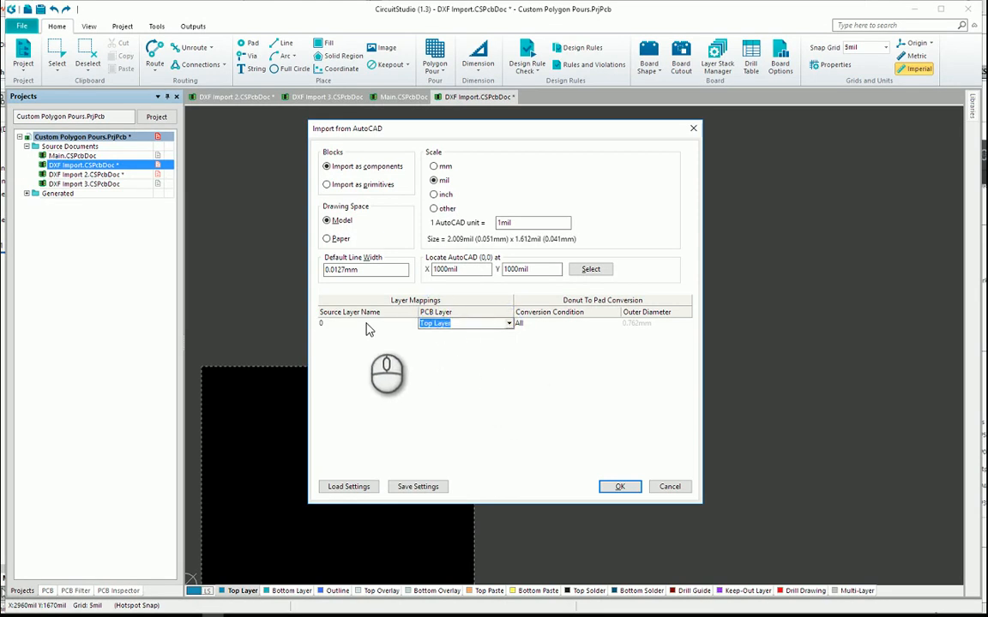
{"action": "left_click", "coordinate": [434, 195]}
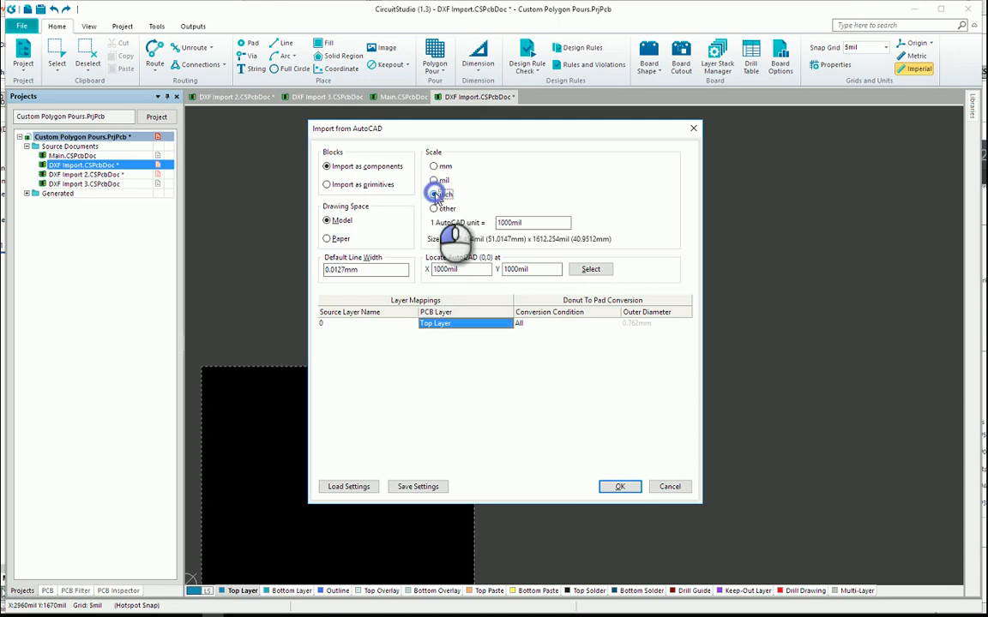
{"action": "left_click", "coordinate": [617, 487]}
{"action": "left_click", "coordinate": [508, 352]}
{"action": "left_click", "coordinate": [503, 340]}
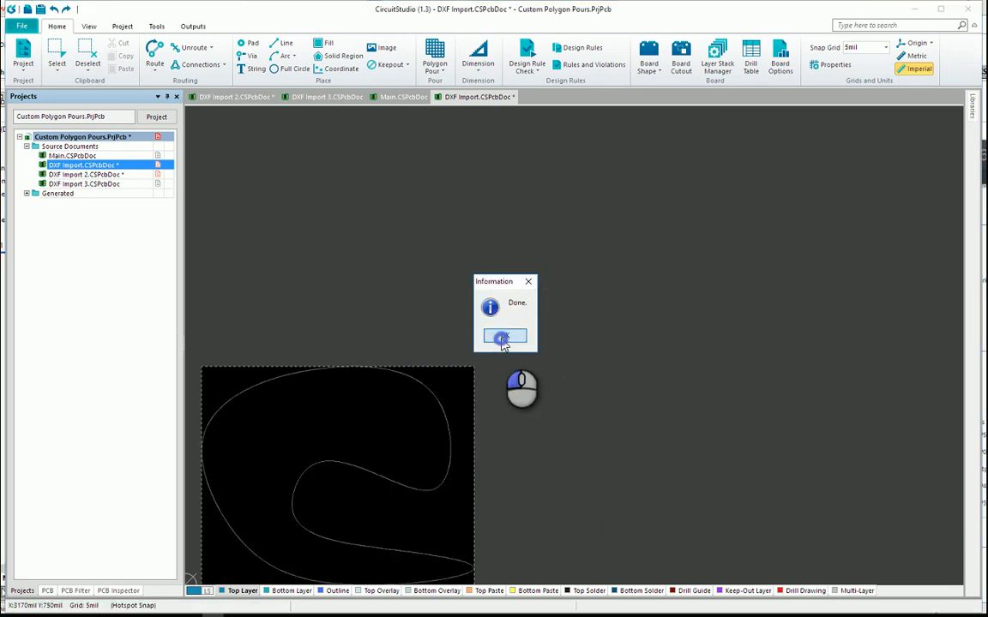
Select all the connected copper that forms the imported curved outline on the Top Layer.
{"action": "scroll", "coordinate": [560, 283], "scroll_direction": "down", "scroll_amount": 4, "text": "ctrl"}
{"action": "scroll", "coordinate": [560, 283], "scroll_direction": "up", "scroll_amount": 1, "text": "ctrl"}
{"action": "scroll", "coordinate": [220, 569], "scroll_direction": "up", "scroll_amount": 5, "text": "ctrl"}
{"action": "scroll", "coordinate": [437, 391], "scroll_direction": "down", "scroll_amount": 3, "text": "ctrl"}
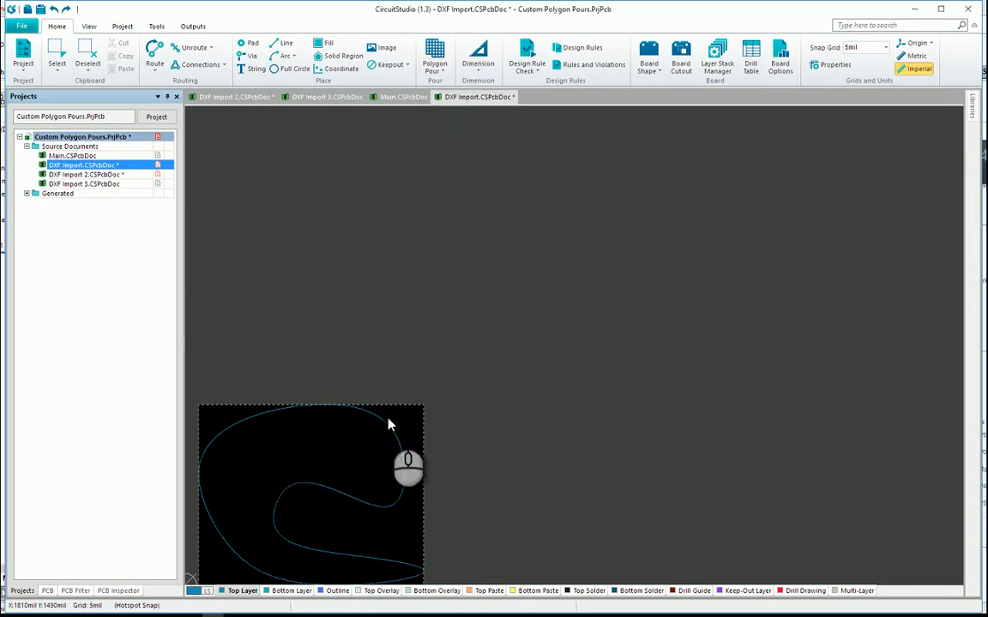
{"action": "left_click", "coordinate": [286, 372]}
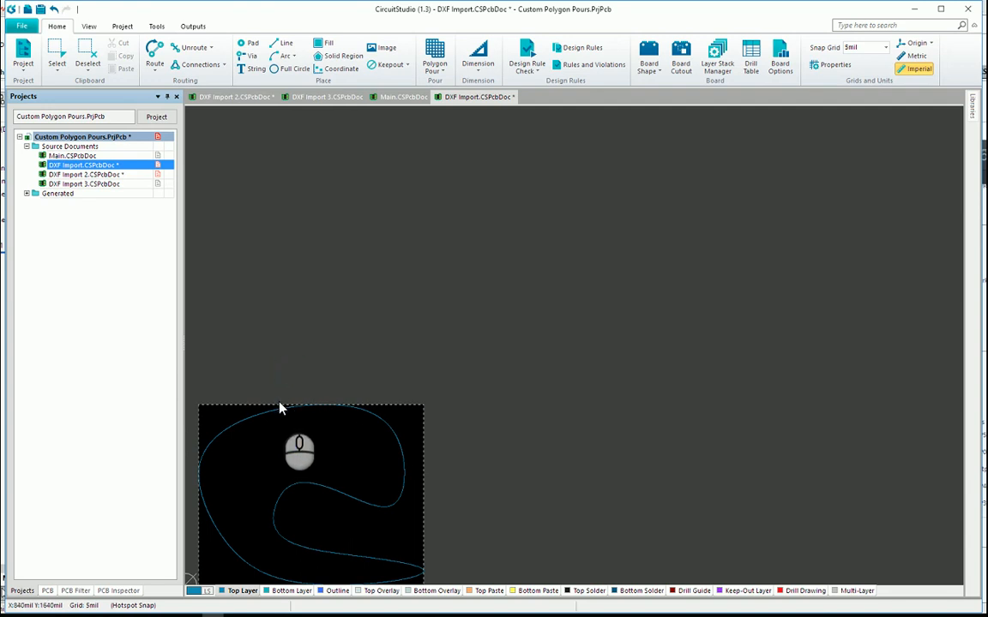
{"action": "key", "text": "ctrl+h"}
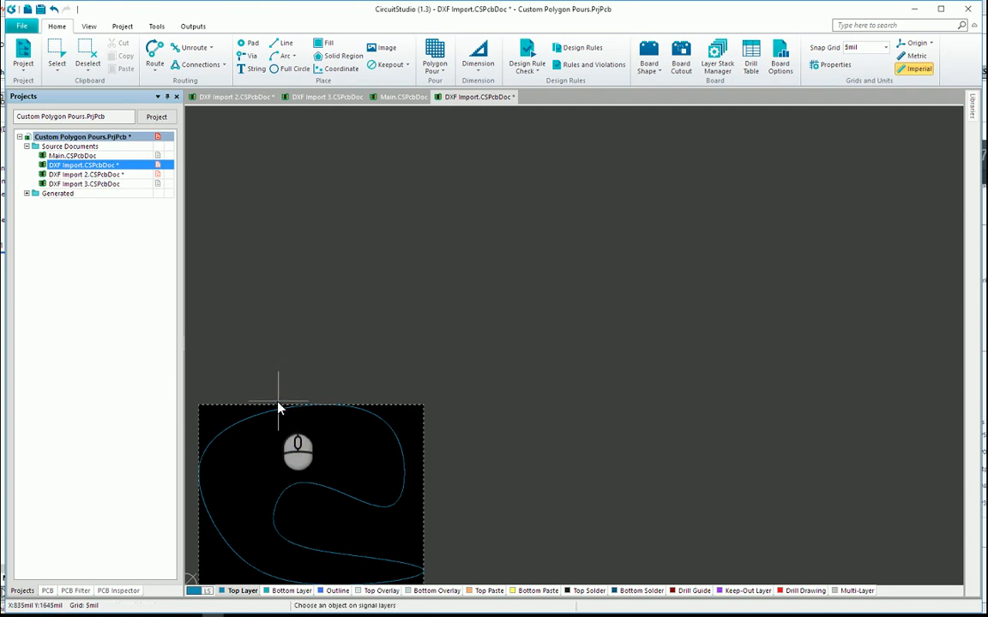
{"action": "left_click", "coordinate": [238, 422]}
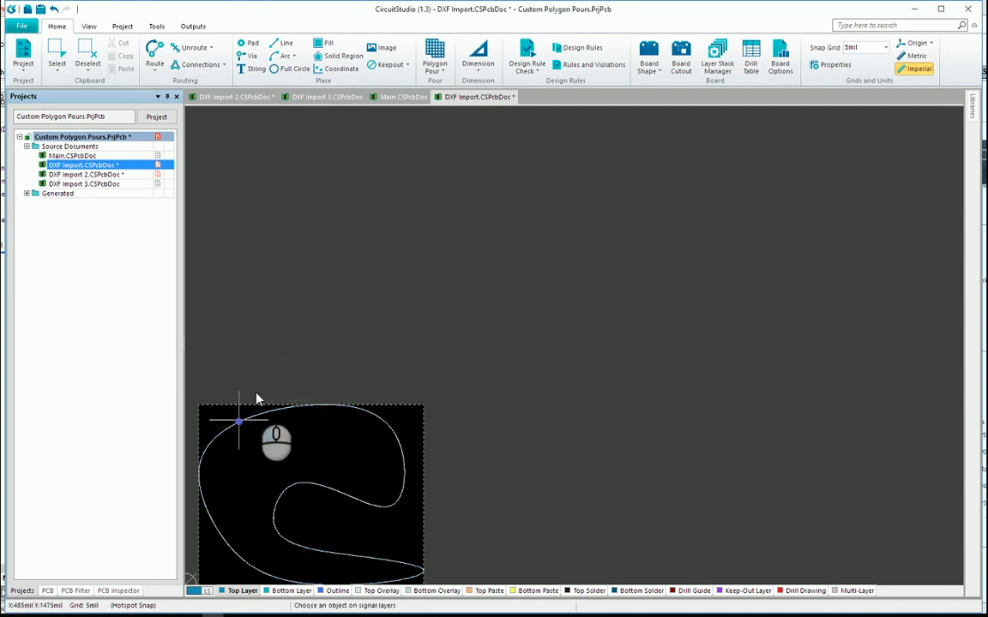
{"action": "right_click", "coordinate": [431, 317]}
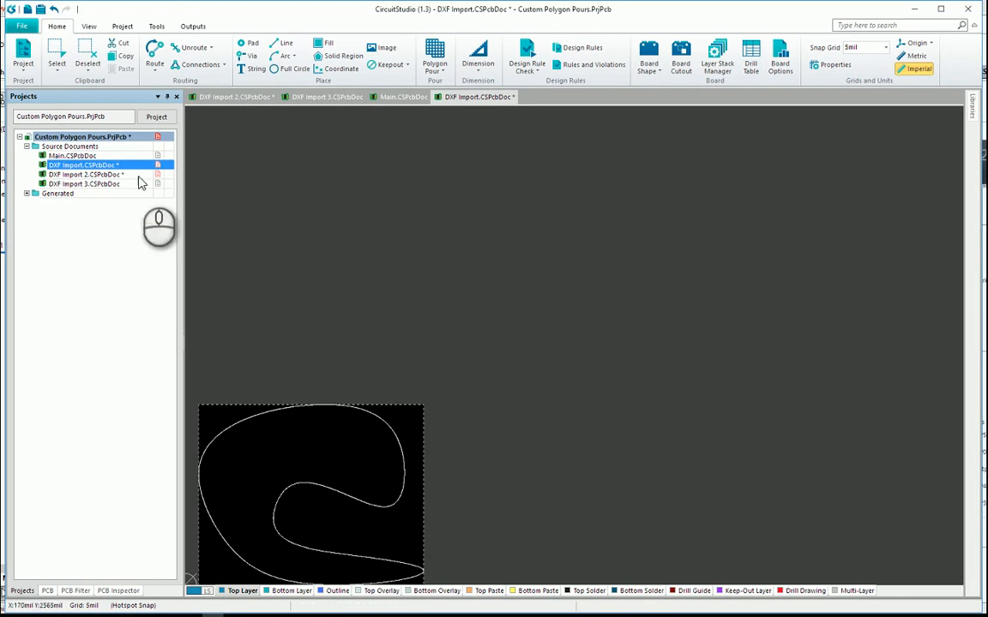
Define a polygon pour from the selected curved outline objects on the Top Layer.
{"action": "left_click", "coordinate": [84, 591]}
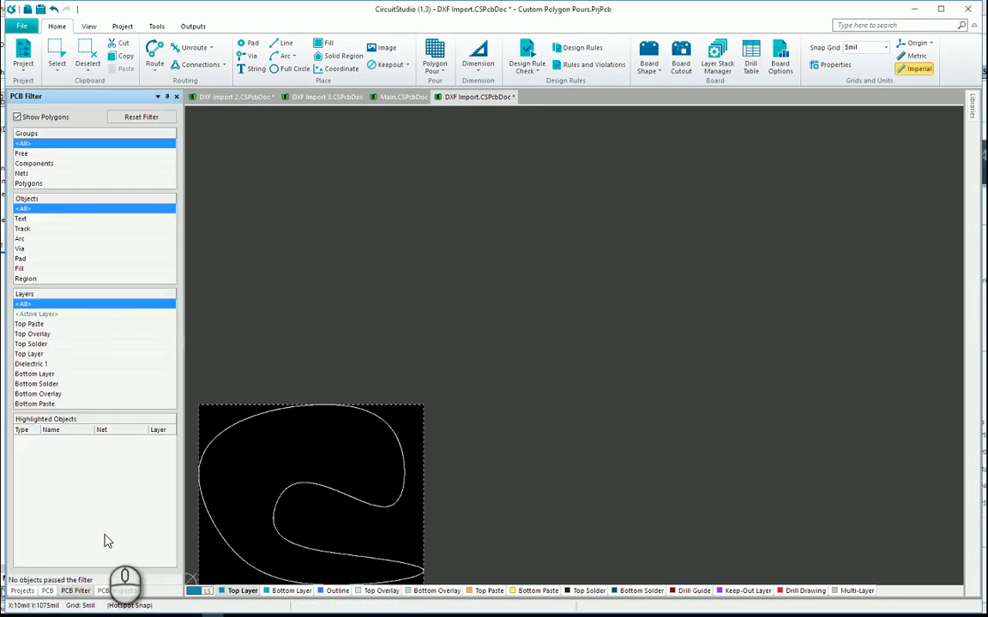
{"action": "left_click", "coordinate": [119, 591]}
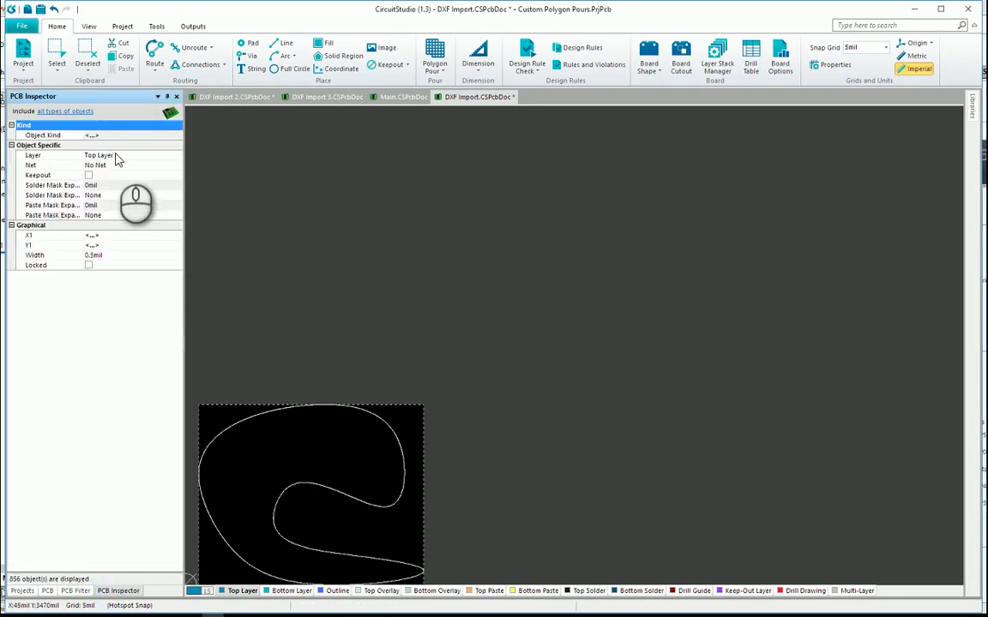
{"action": "left_click", "coordinate": [440, 58]}
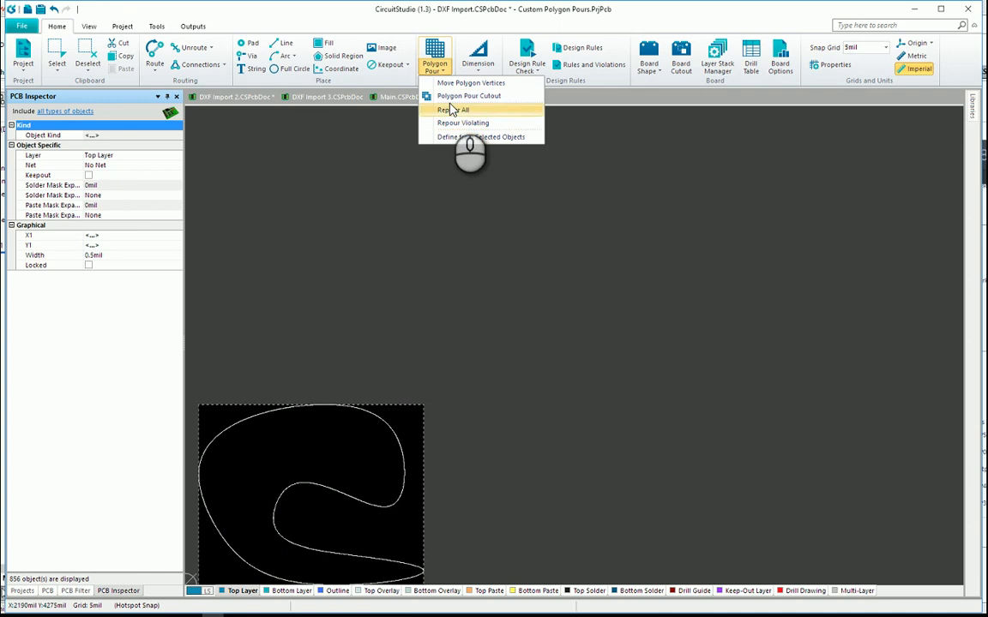
{"action": "left_click", "coordinate": [472, 139]}
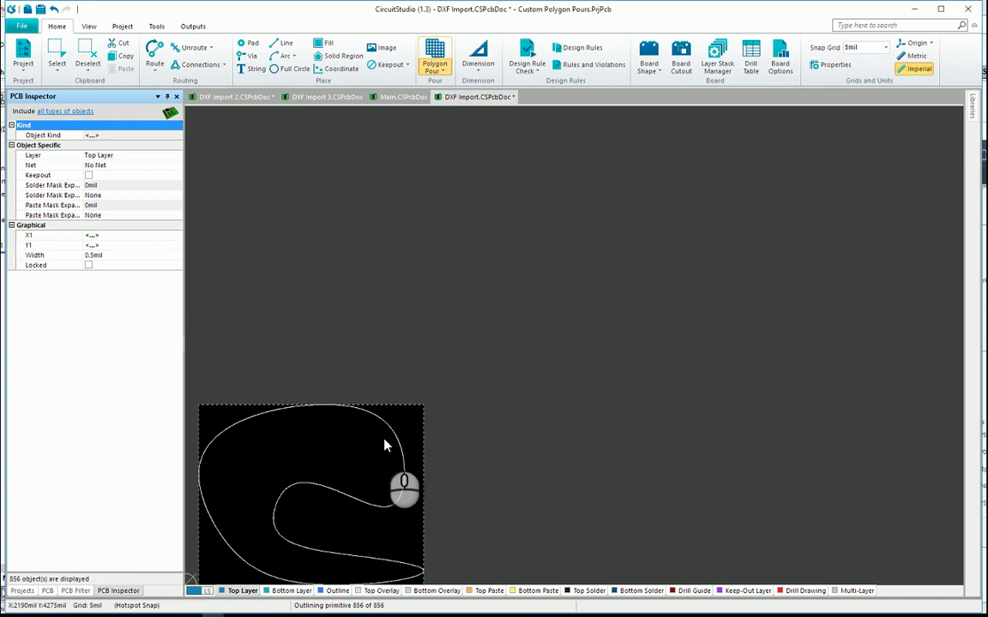
Set the new polygon pour's fill mode to Solid (Copper Regions) and rebuild the polygon.
{"action": "scroll", "coordinate": [324, 396], "scroll_direction": "up", "scroll_amount": 5}
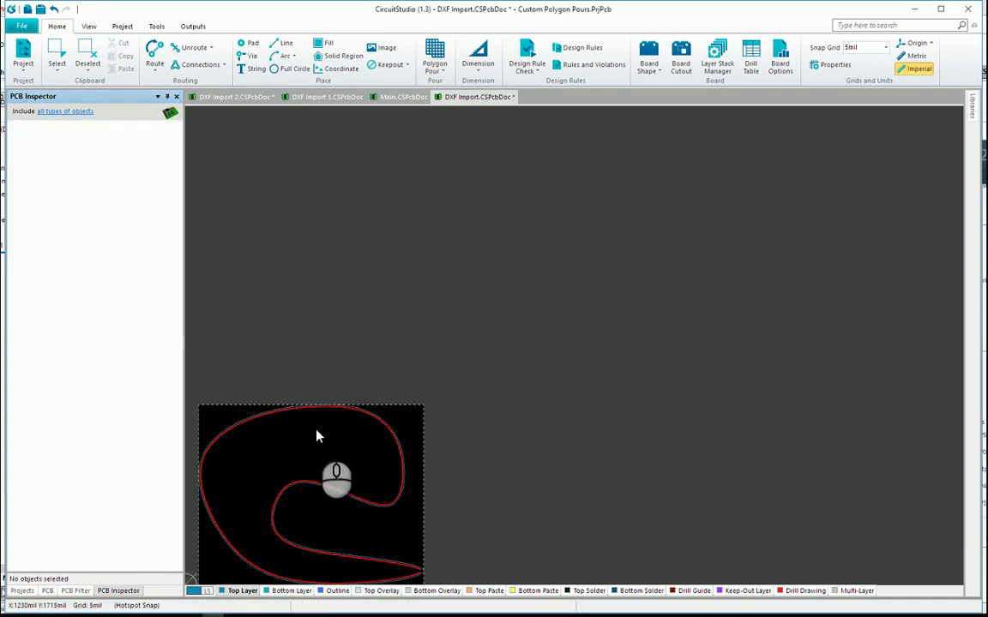
{"action": "scroll", "coordinate": [440, 363], "scroll_direction": "up", "scroll_amount": 2}
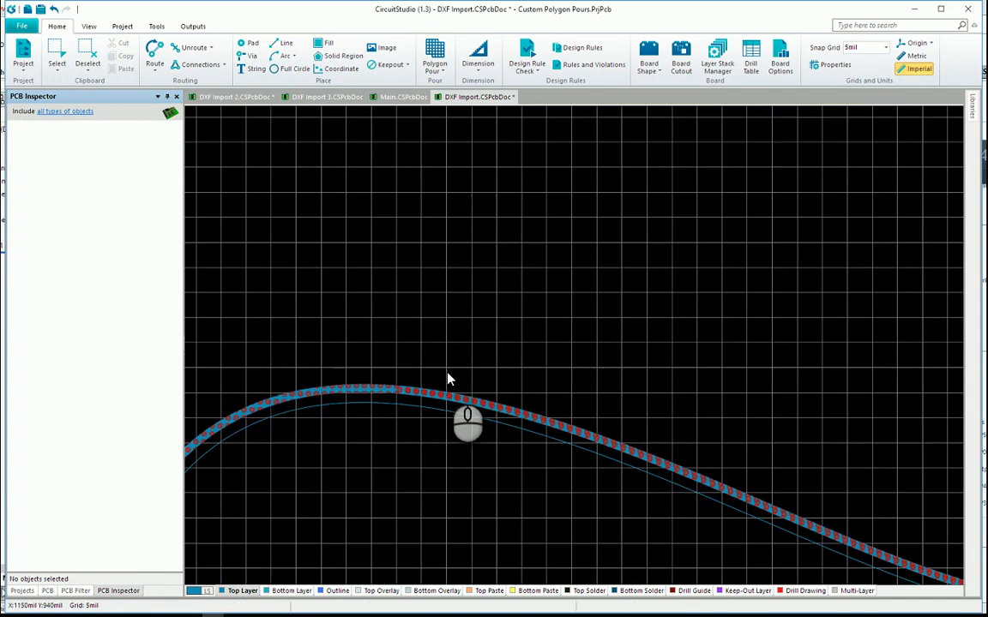
{"action": "left_click", "coordinate": [568, 398]}
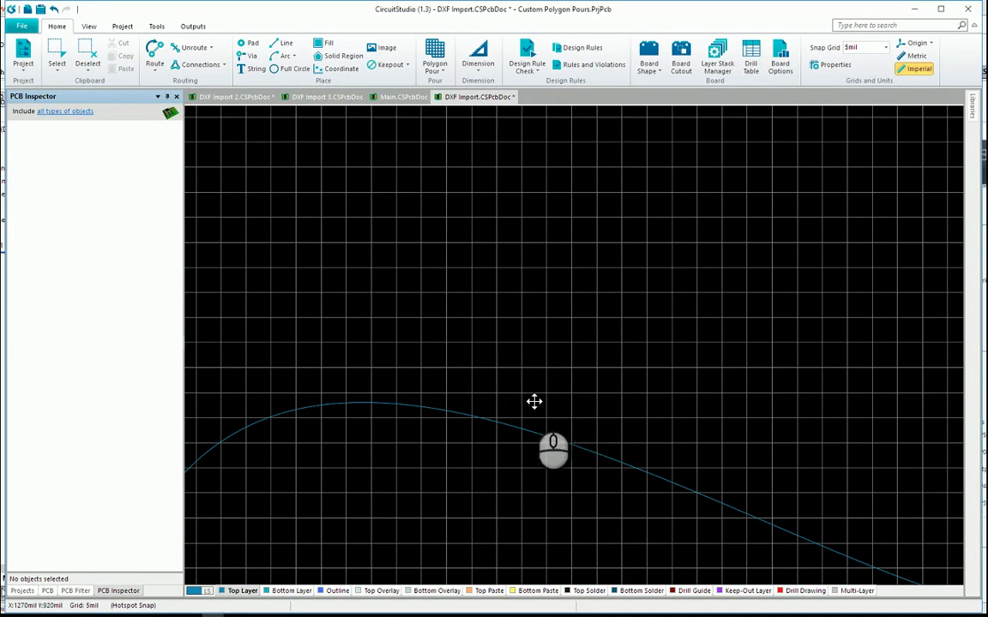
{"action": "double_click", "coordinate": [534, 405]}
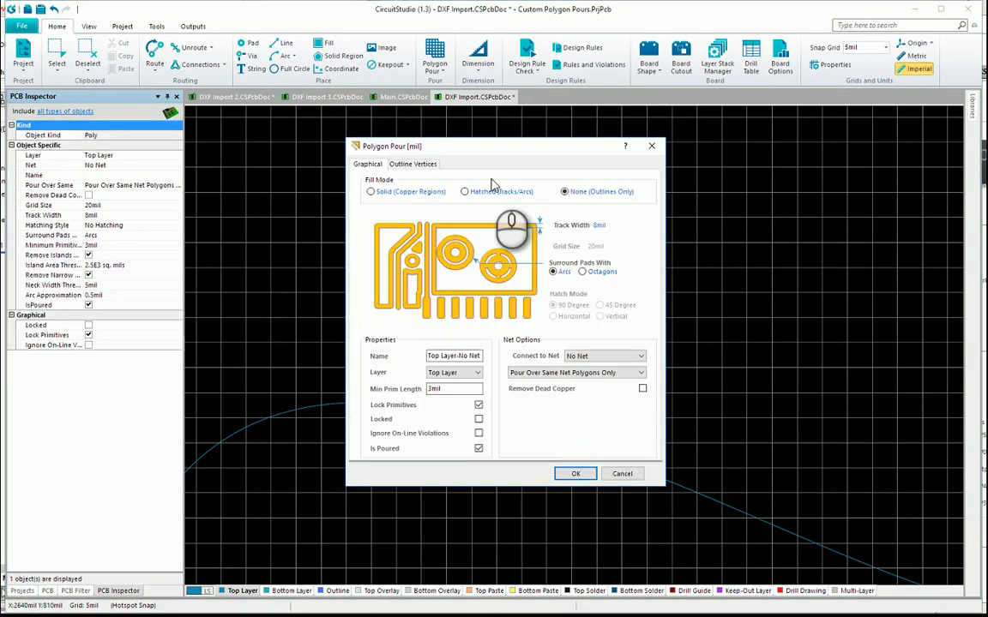
{"action": "left_click", "coordinate": [395, 194]}
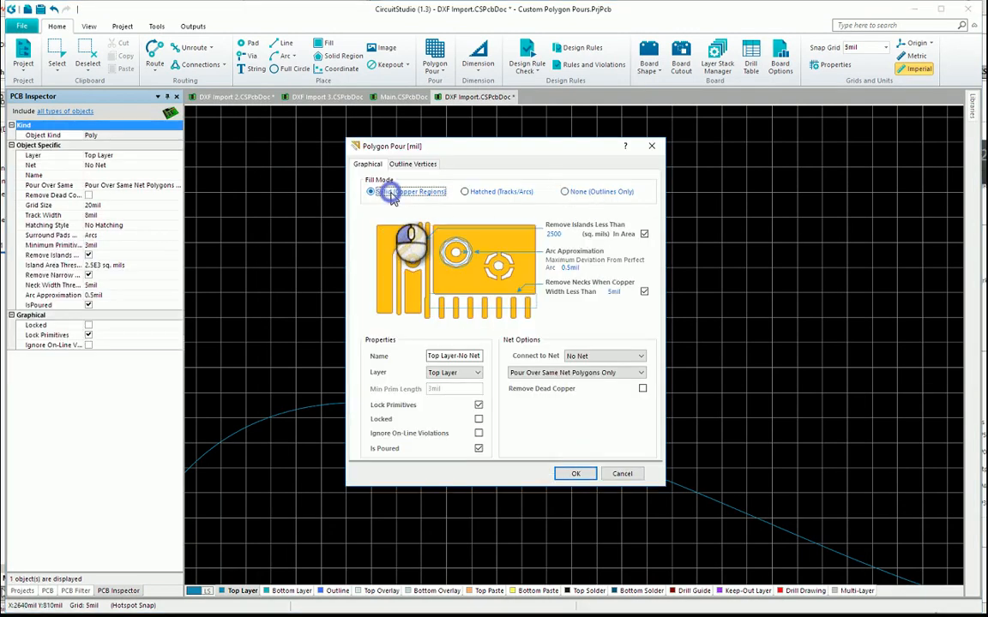
{"action": "left_click", "coordinate": [577, 474]}
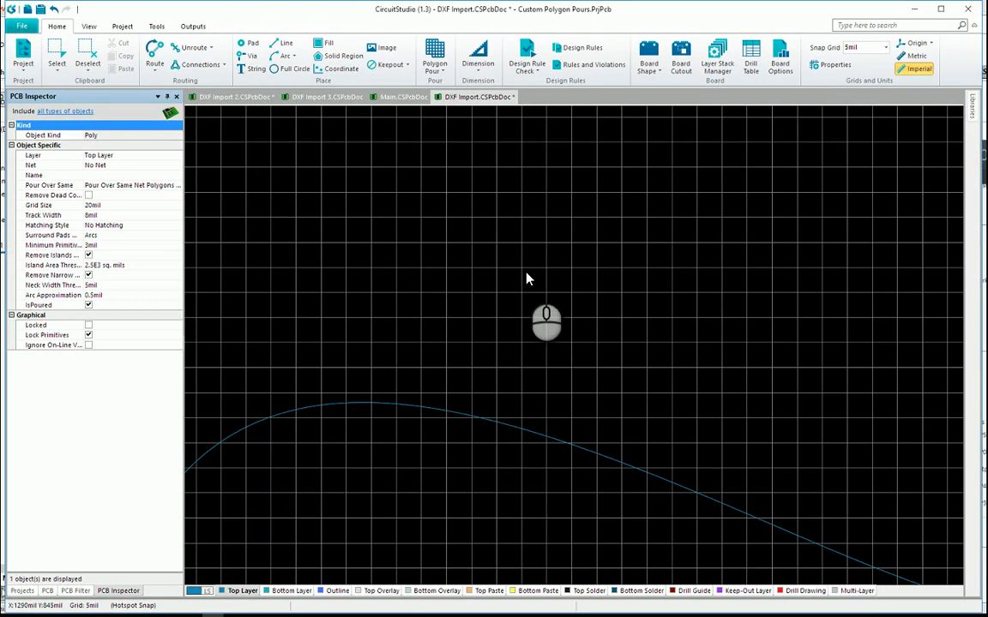
{"action": "left_click", "coordinate": [526, 279]}
{"action": "left_click", "coordinate": [576, 363]}
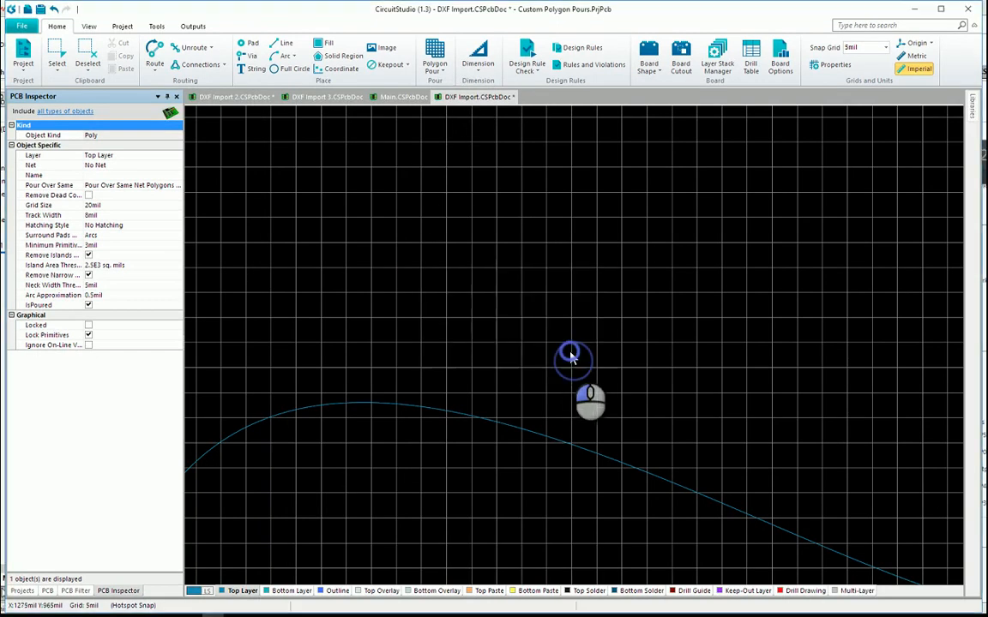
Examine the solid pour's edge and its gap to the surrounding imported outline track.
{"action": "scroll", "coordinate": [502, 307], "scroll_direction": "up", "scroll_amount": 4}
{"action": "scroll", "coordinate": [551, 296], "scroll_direction": "down", "scroll_amount": 5, "text": "ctrl"}
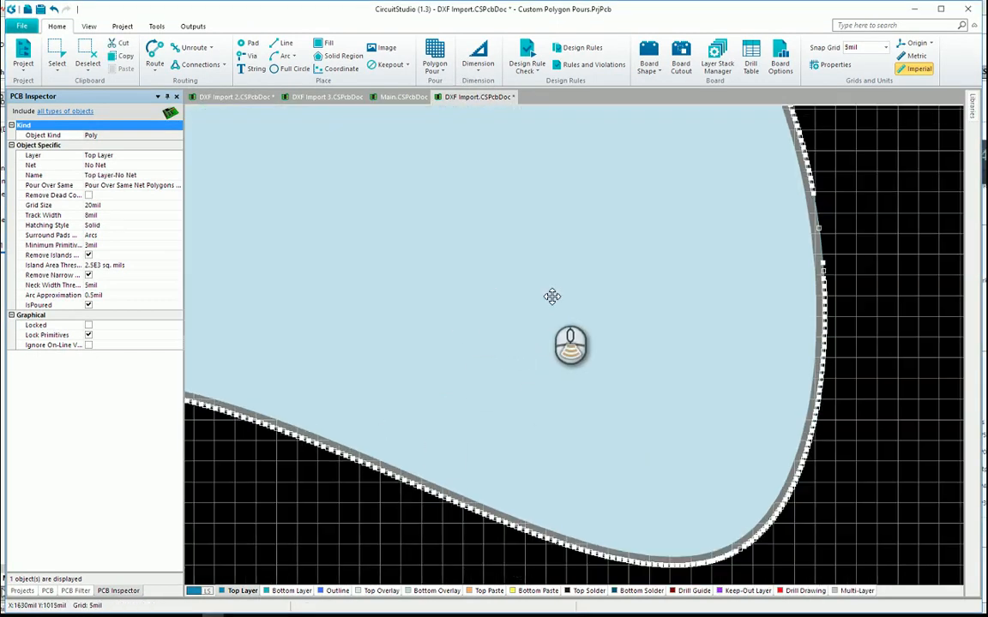
{"action": "left_click", "coordinate": [477, 380]}
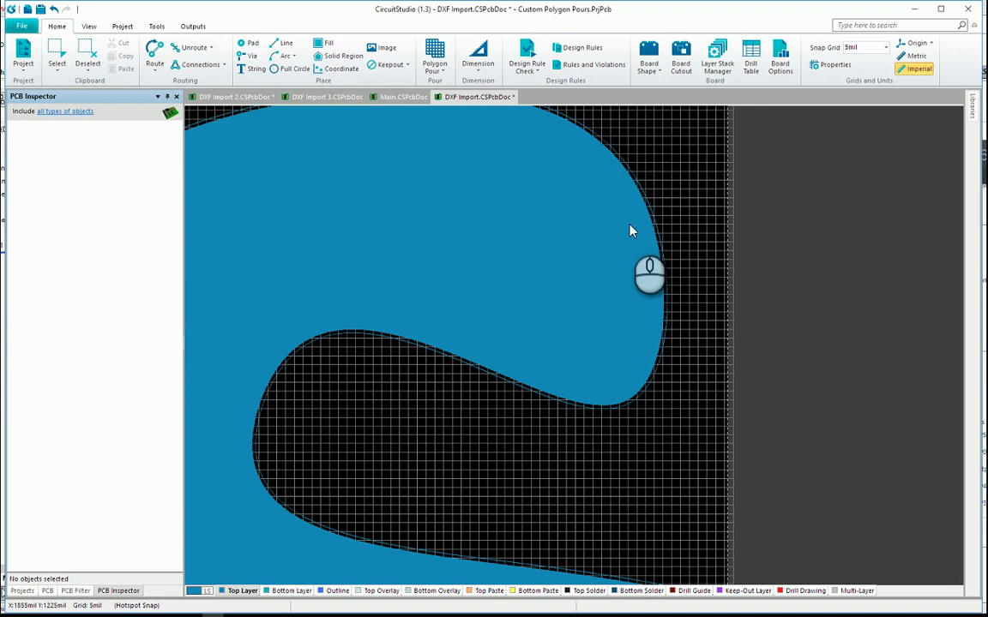
{"action": "scroll", "coordinate": [630, 230], "scroll_direction": "up", "scroll_amount": 4, "text": "ctrl"}
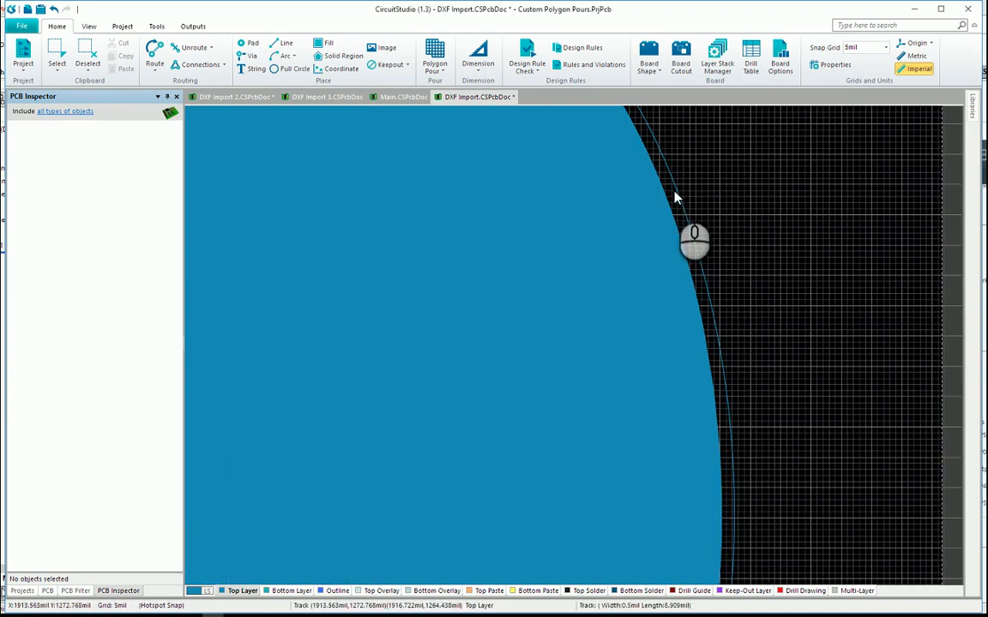
{"action": "left_click", "coordinate": [675, 184]}
{"action": "left_click", "coordinate": [690, 190]}
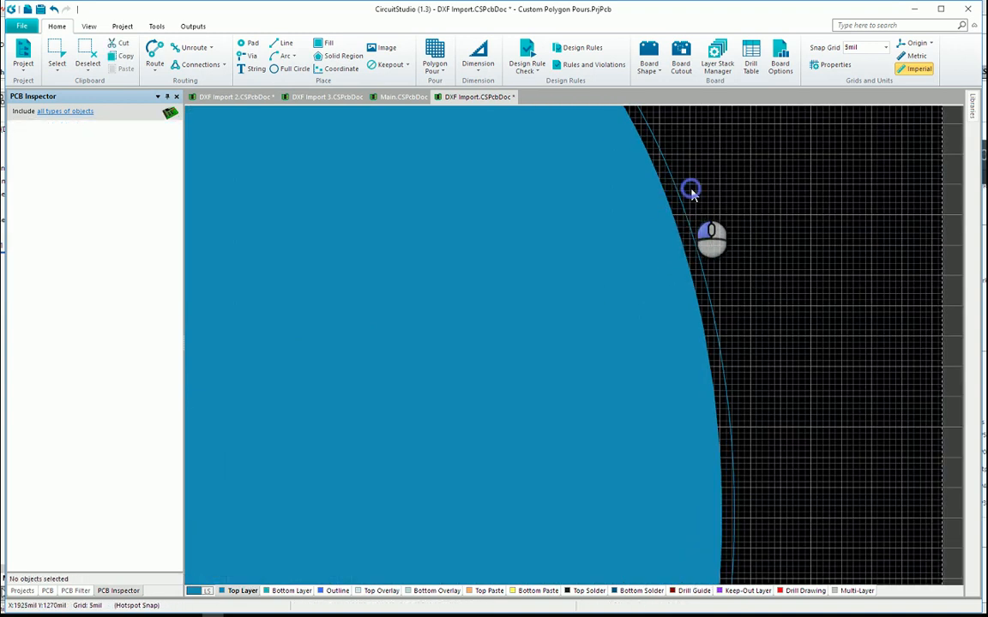
{"action": "left_click", "coordinate": [653, 200]}
{"action": "left_click", "coordinate": [699, 190]}
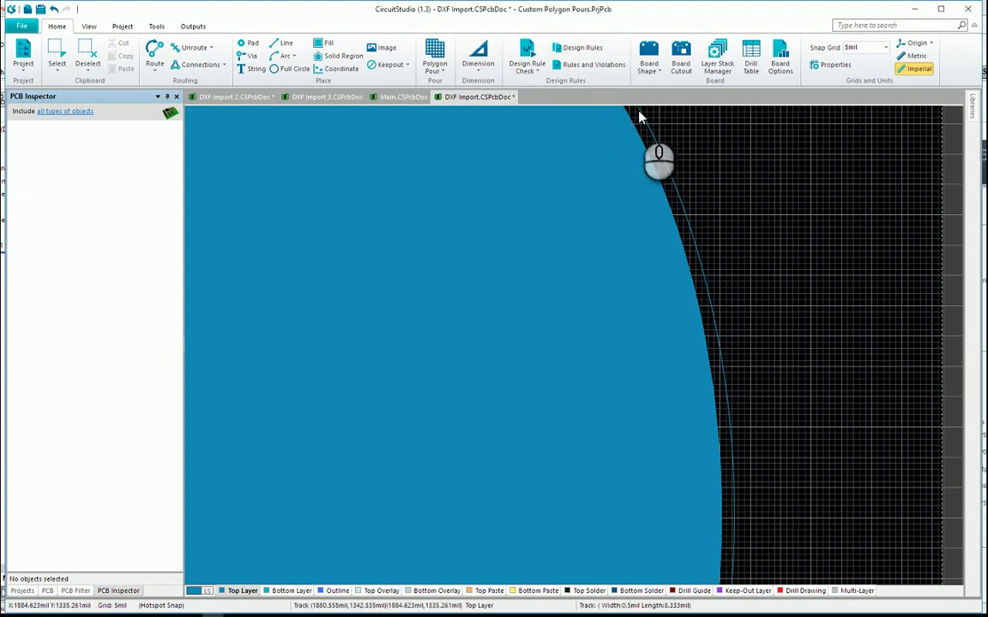
Reduce the minimum clearance in the Clearance design rule and repour all polygons.
{"action": "left_click", "coordinate": [580, 49]}
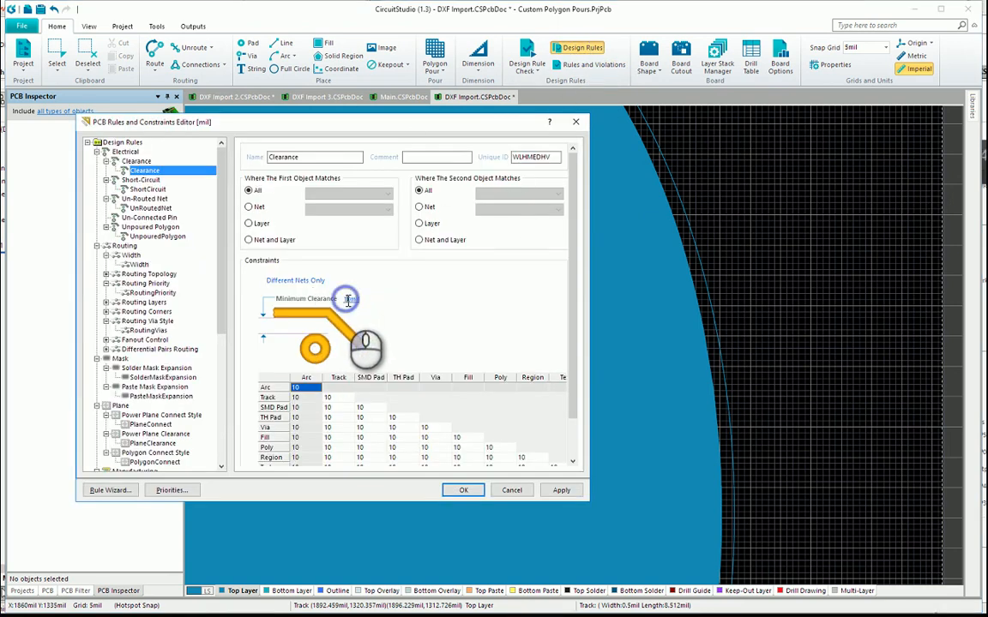
{"action": "left_click", "coordinate": [557, 494]}
{"action": "left_click", "coordinate": [466, 490]}
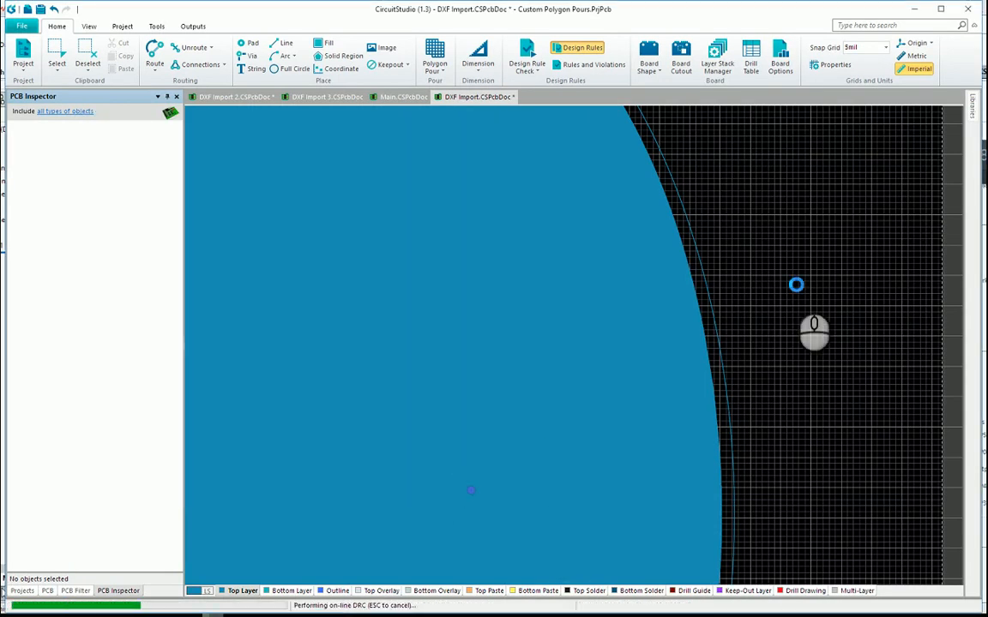
{"action": "left_click", "coordinate": [435, 62]}
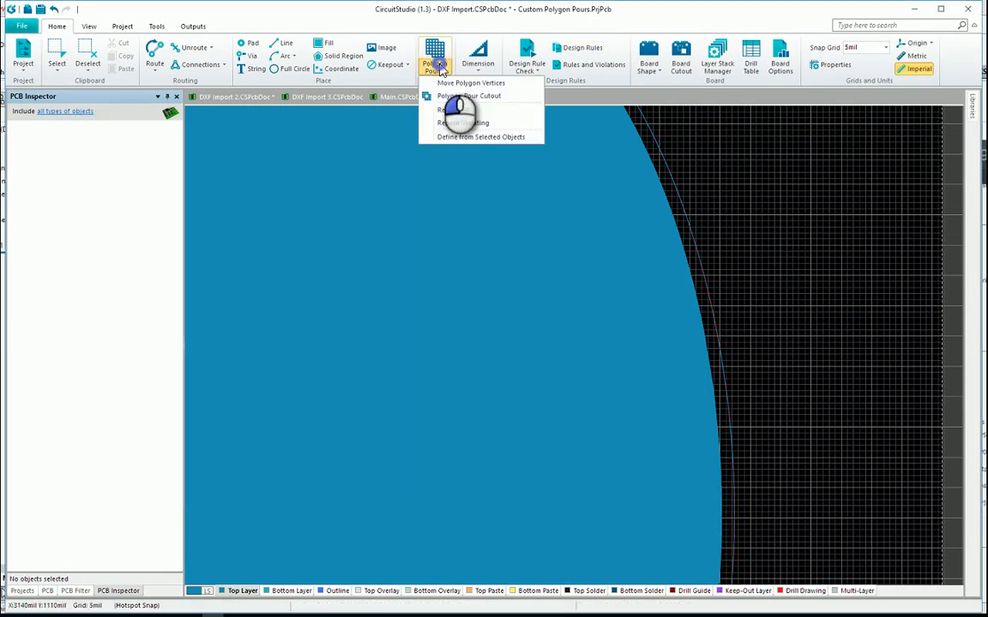
{"action": "left_click", "coordinate": [459, 111]}
Check the whole repoured shape against the board area, then select and copy the solid polygon.
{"action": "left_click", "coordinate": [584, 254]}
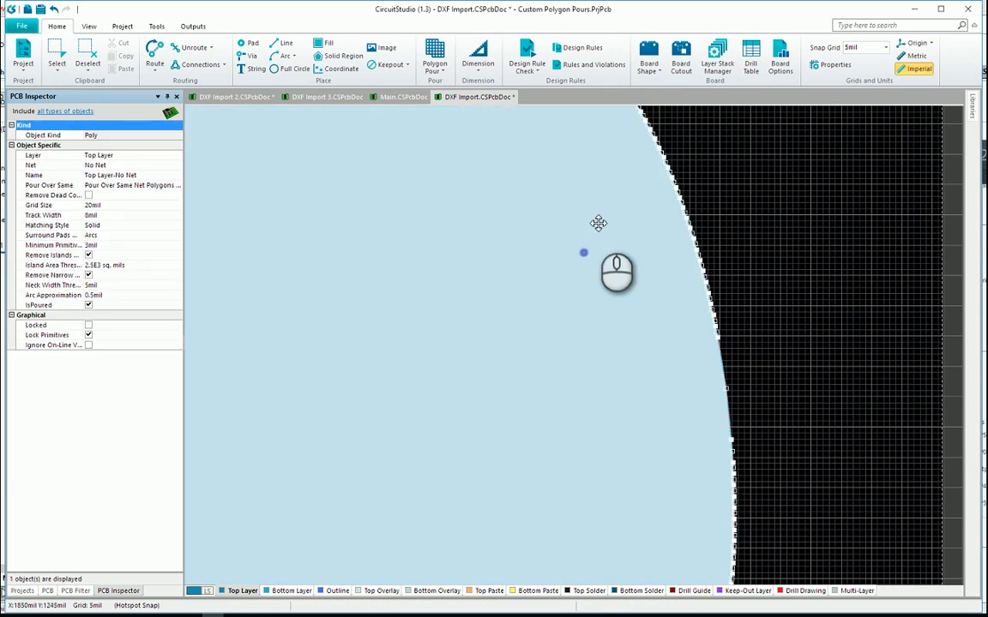
{"action": "scroll", "coordinate": [605, 214], "scroll_direction": "down", "scroll_amount": 7, "text": "ctrl"}
{"action": "scroll", "coordinate": [223, 532], "scroll_direction": "up", "scroll_amount": 2, "text": "ctrl"}
{"action": "scroll", "coordinate": [508, 331], "scroll_direction": "down", "scroll_amount": 1, "text": "ctrl"}
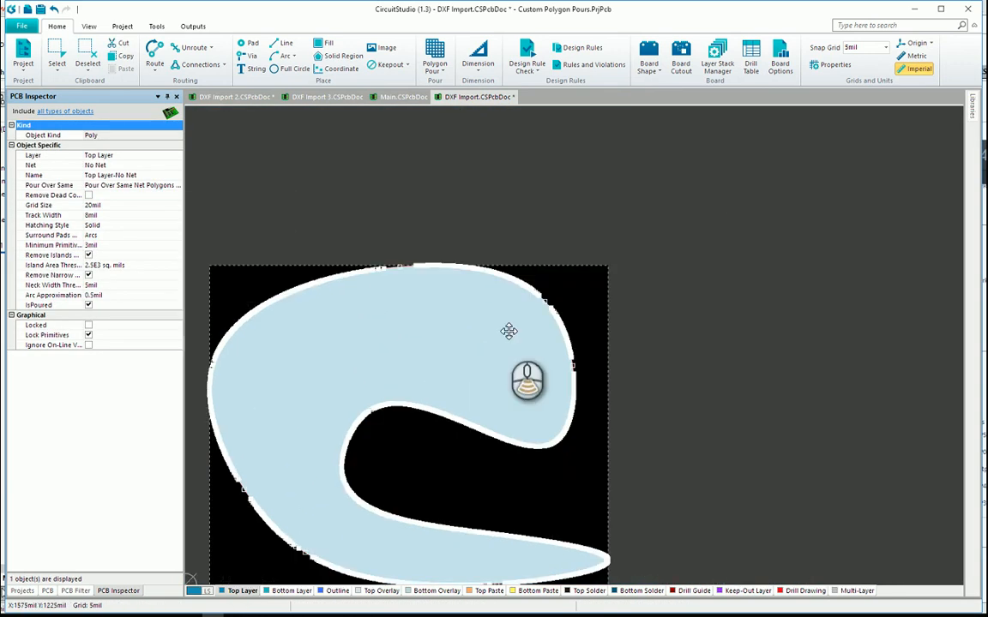
{"action": "scroll", "coordinate": [317, 514], "scroll_direction": "up", "scroll_amount": 1, "text": "ctrl"}
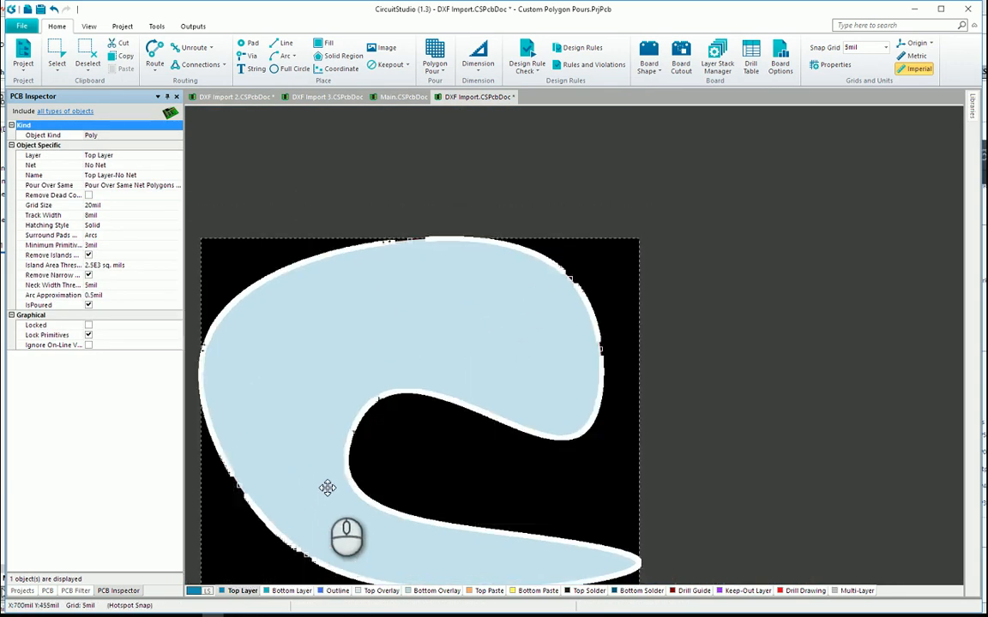
{"action": "scroll", "coordinate": [327, 488], "scroll_direction": "down", "scroll_amount": 1}
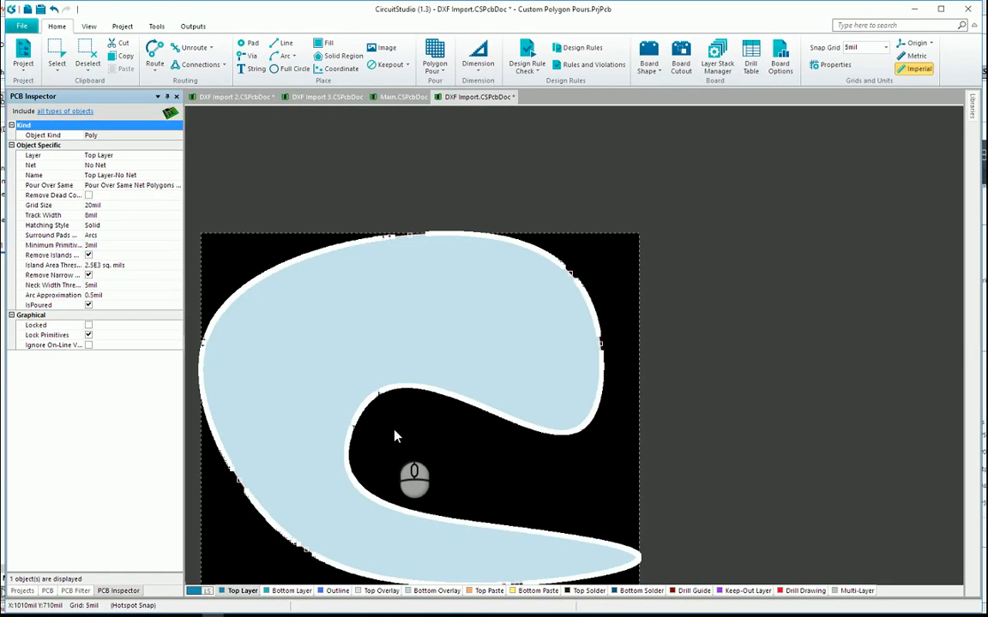
{"action": "left_click", "coordinate": [624, 315]}
{"action": "left_click", "coordinate": [505, 310]}
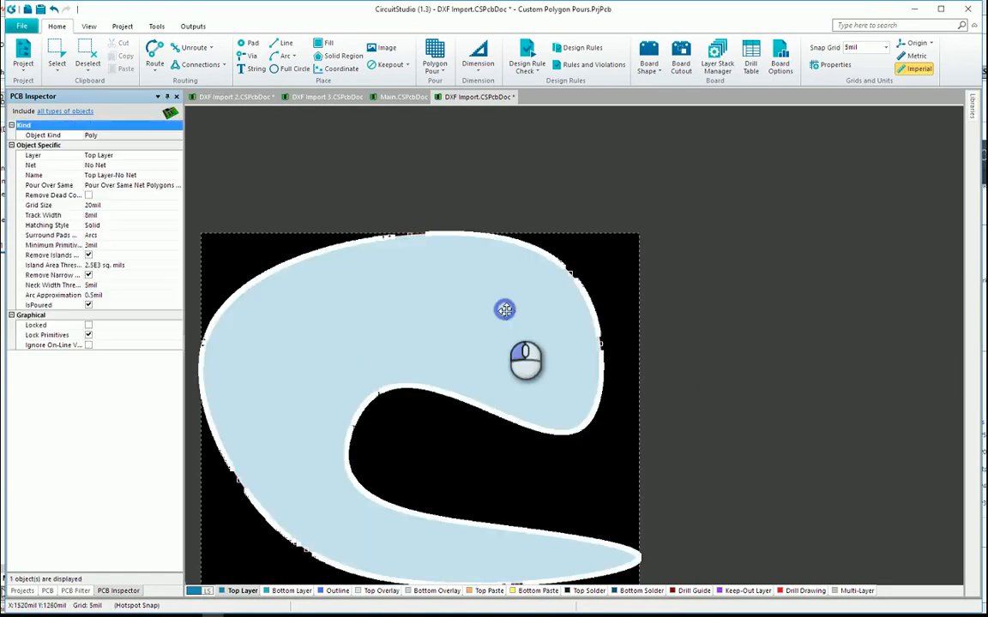
{"action": "key", "text": "ctrl+c"}
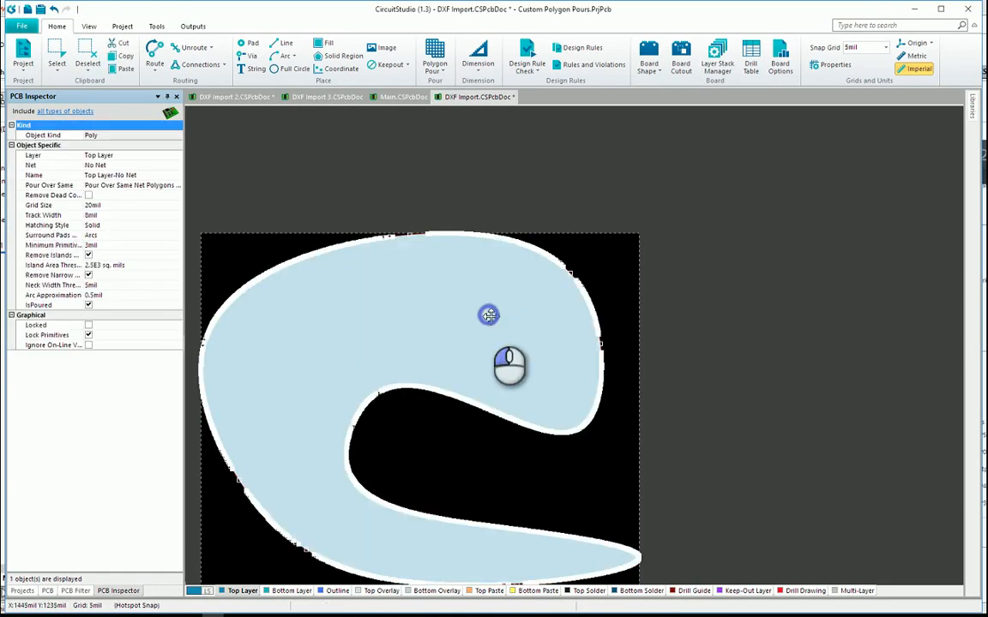
Paste the copied polygon into the upper part of the Main.CSPcbDoc board.
{"action": "left_click", "coordinate": [22, 590]}
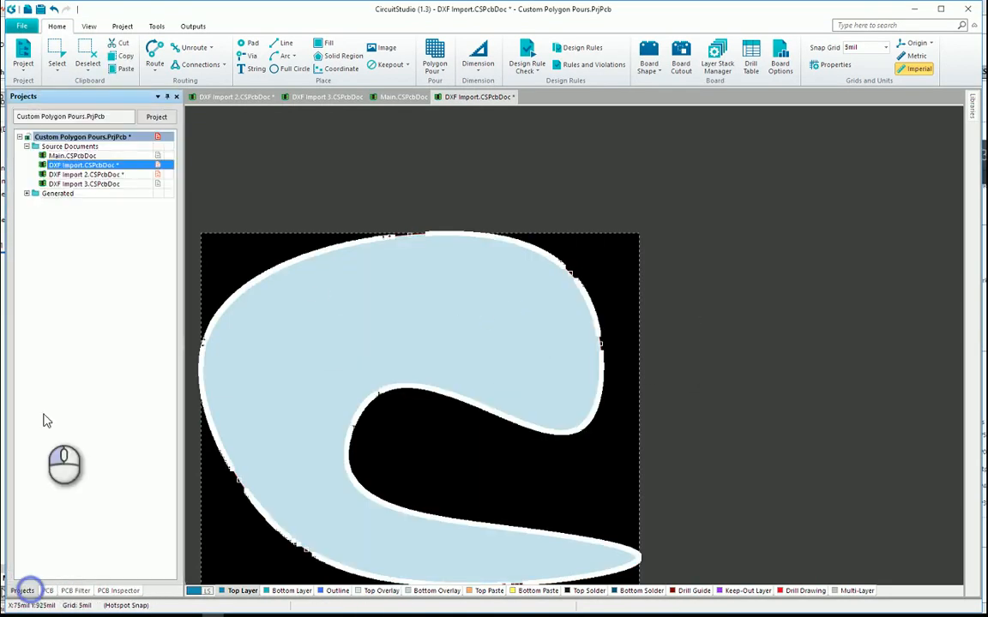
{"action": "double_click", "coordinate": [73, 155]}
{"action": "key", "text": "ctrl+v"}
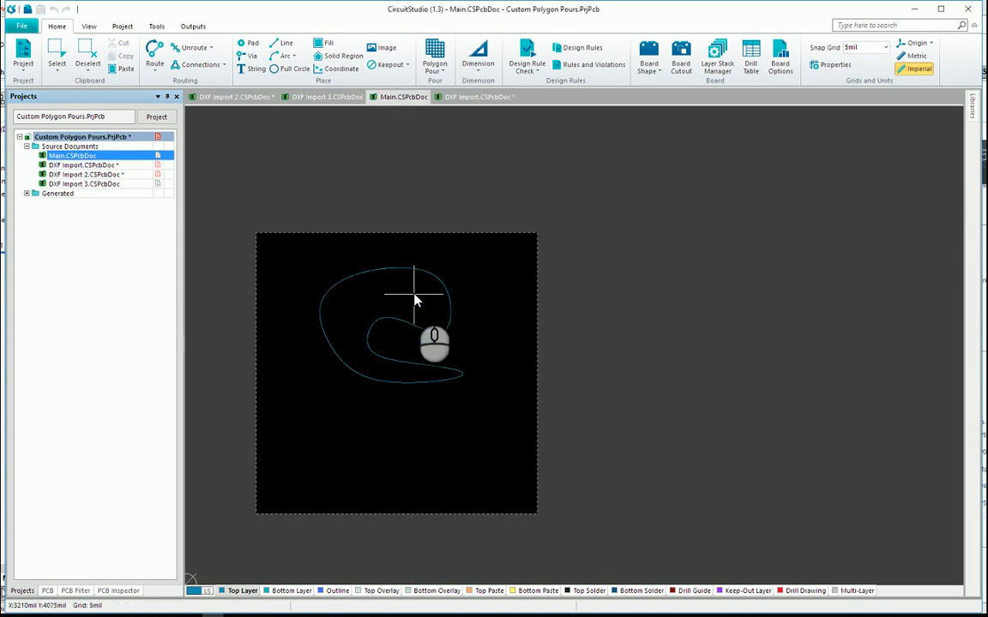
{"action": "left_click", "coordinate": [437, 279]}
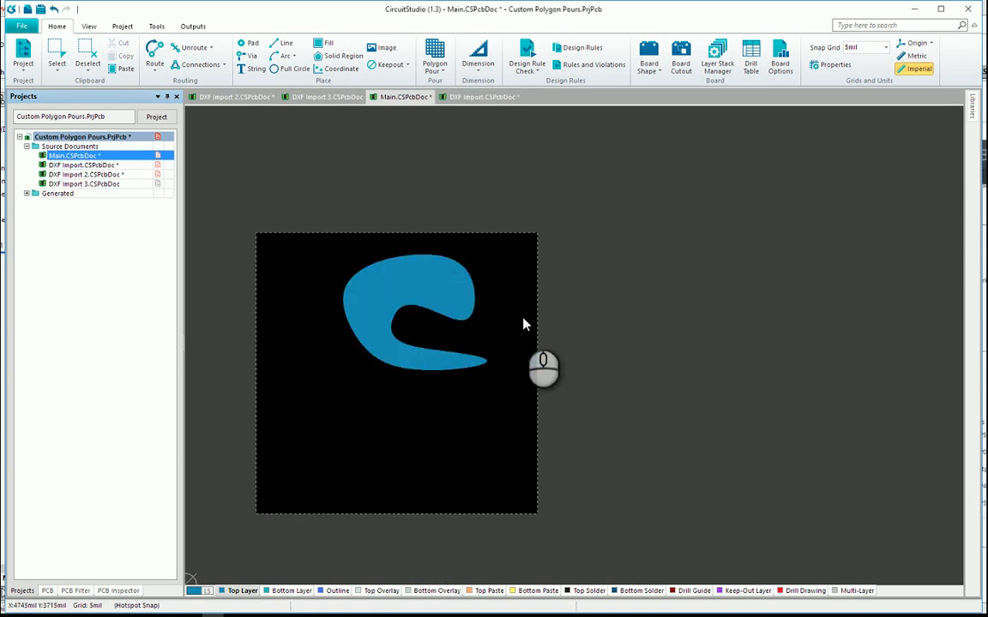
Inspect the pasted polygon on the board in 3D and return to the 2D layout view.
{"action": "left_click", "coordinate": [395, 285]}
{"action": "key", "text": "3"}
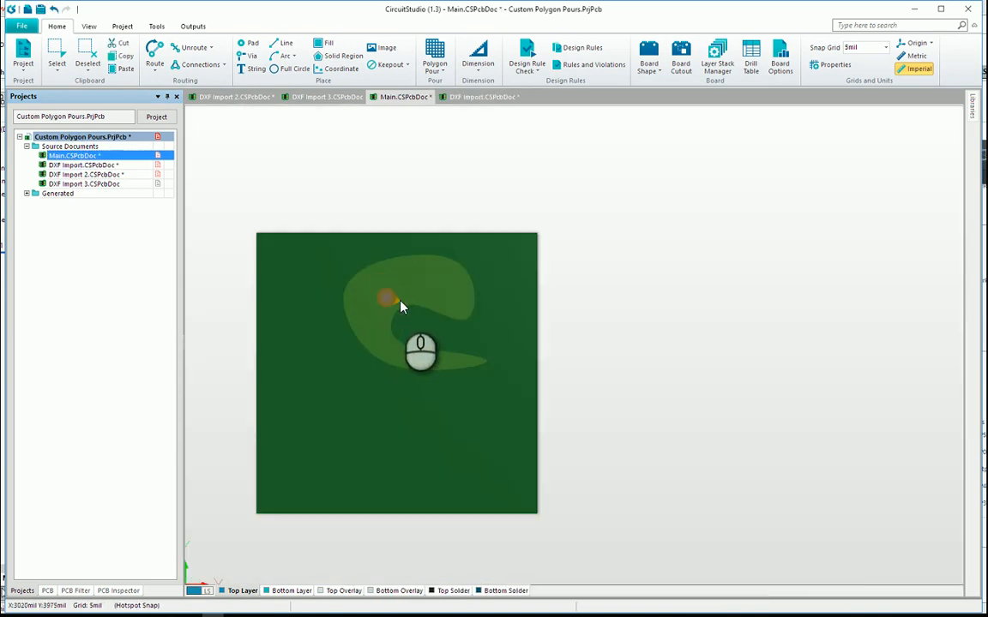
{"action": "right_click_drag", "start_coordinate": [395, 317], "coordinate": [505, 324], "text": "shift"}
{"action": "key", "text": "2"}
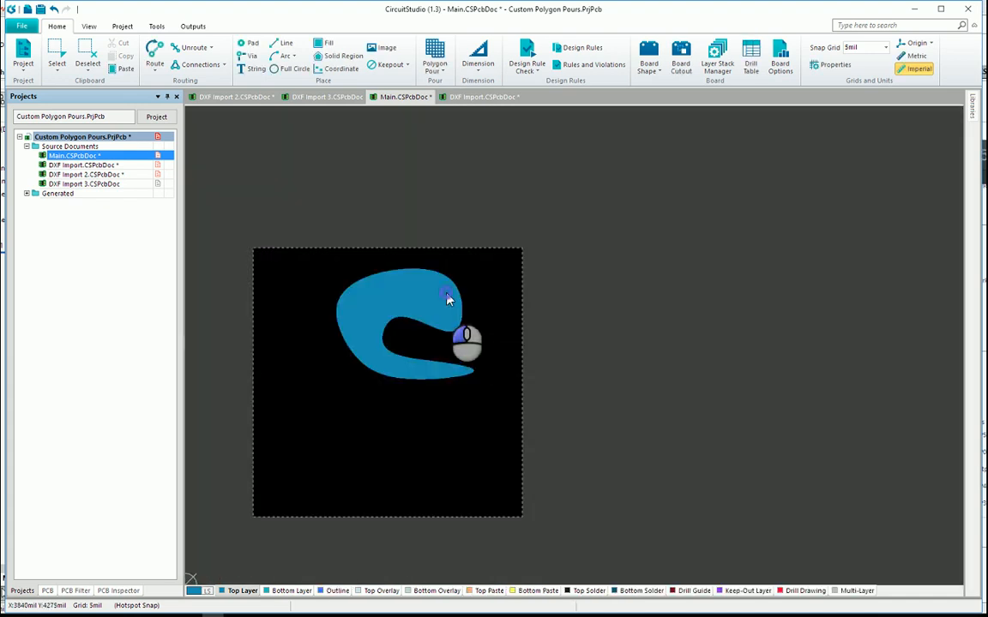
Change the pasted polygon's layer to Top Overlay and rebuild it.
{"action": "key", "text": "Delete"}
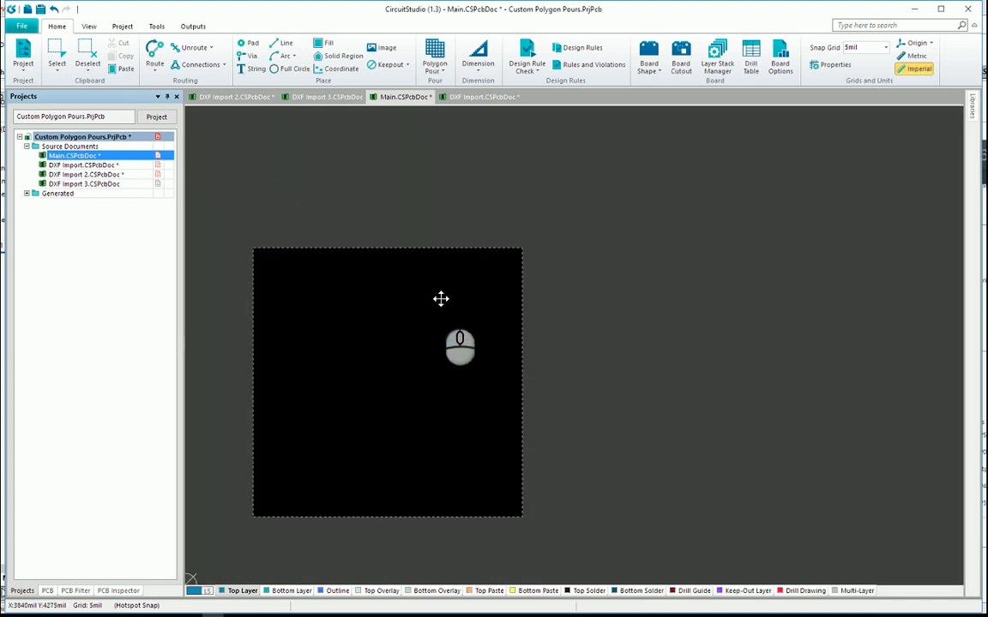
{"action": "double_click", "coordinate": [410, 311]}
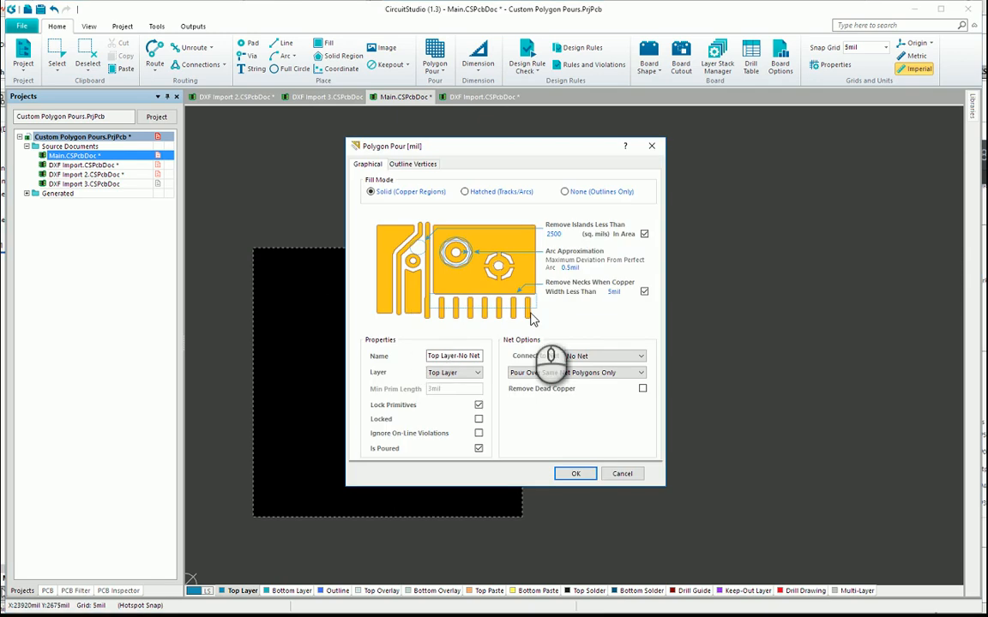
{"action": "left_click", "coordinate": [463, 372]}
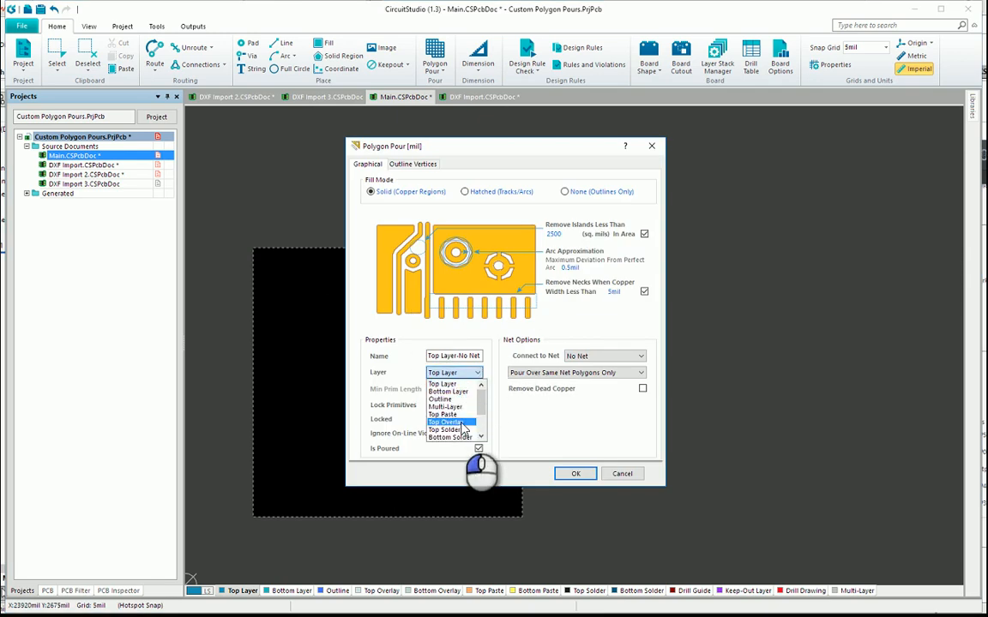
{"action": "left_click", "coordinate": [446, 422]}
{"action": "left_click", "coordinate": [576, 473]}
{"action": "left_click", "coordinate": [562, 416]}
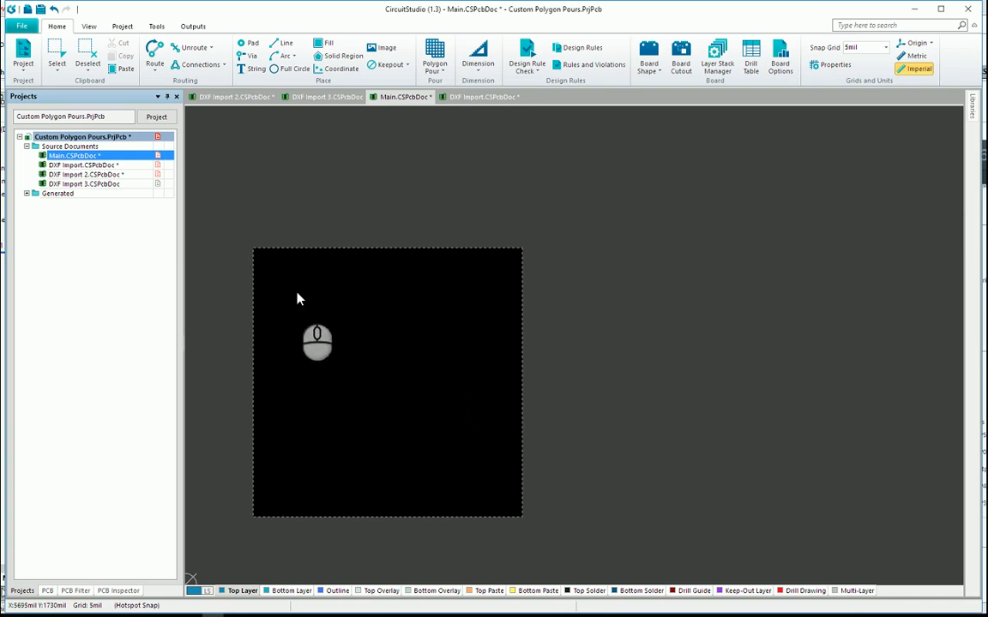
{"action": "left_click", "coordinate": [563, 352]}
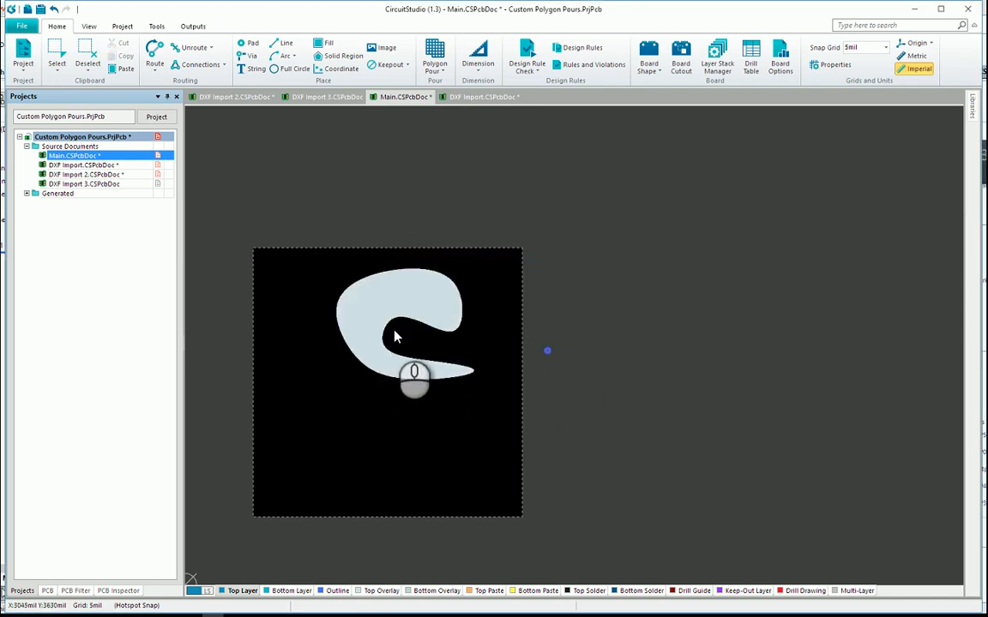
Inspect the Top Overlay polygon on the board in 3D and return to the 2D layout view.
{"action": "key", "text": "3"}
{"action": "right_click_drag", "start_coordinate": [397, 342], "coordinate": [429, 364], "text": "shift"}
{"action": "scroll", "coordinate": [374, 331], "scroll_direction": "up", "scroll_amount": 4, "text": "ctrl"}
{"action": "scroll", "coordinate": [375, 269], "scroll_direction": "up", "scroll_amount": 4, "text": "ctrl"}
{"action": "scroll", "coordinate": [376, 269], "scroll_direction": "down", "scroll_amount": 4, "text": "ctrl"}
{"action": "scroll", "coordinate": [378, 271], "scroll_direction": "up", "scroll_amount": 1, "text": "ctrl"}
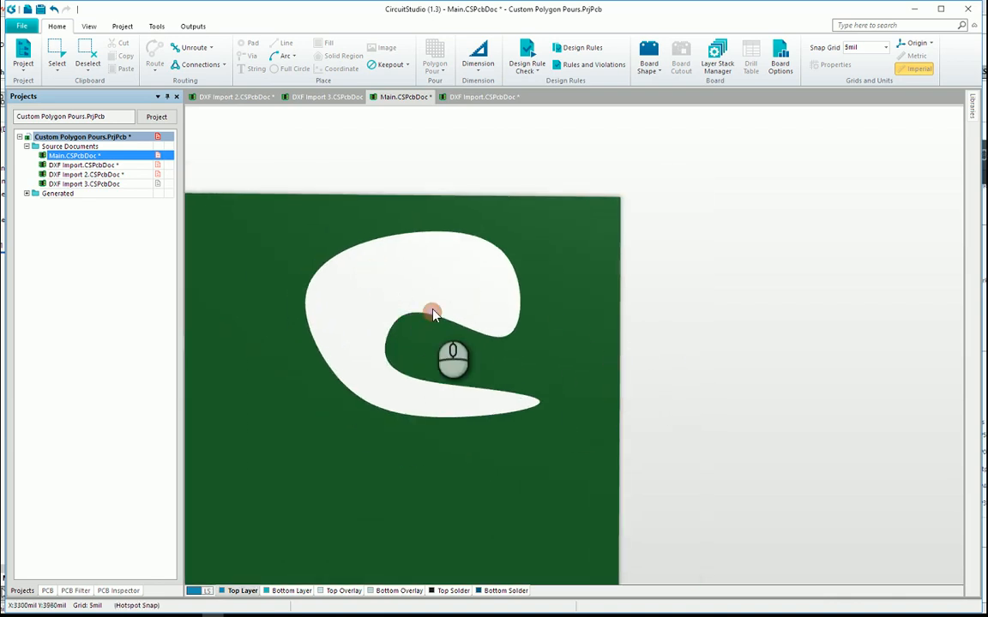
{"action": "key", "text": "2"}
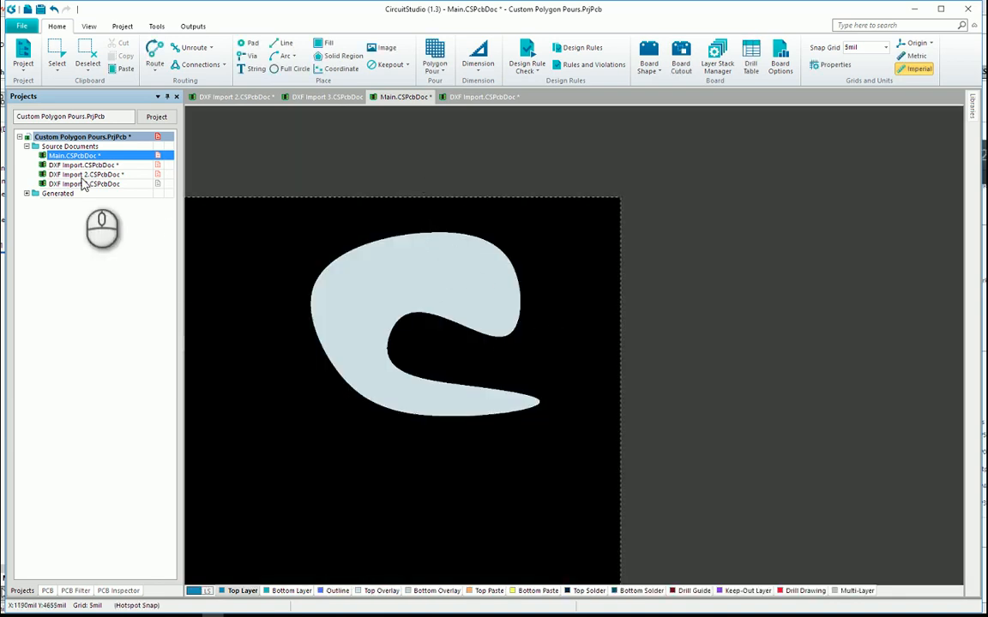
In DXF Import 2.CSPcbDoc, open an AutoCAD PCB file for import and set its scale to inch.
{"action": "left_click", "coordinate": [86, 175]}
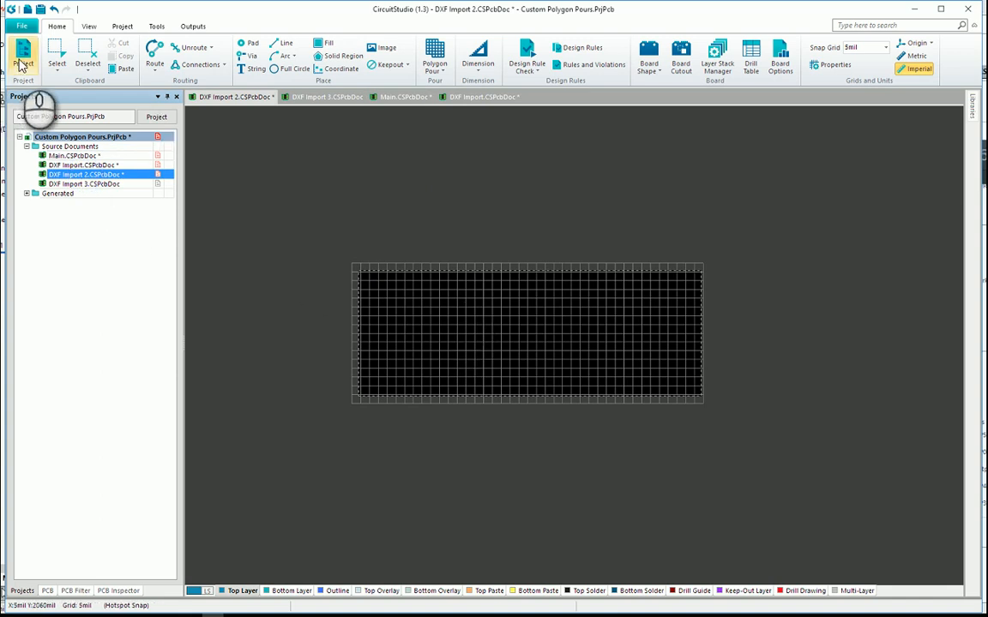
{"action": "left_click", "coordinate": [22, 27]}
{"action": "left_click", "coordinate": [69, 331]}
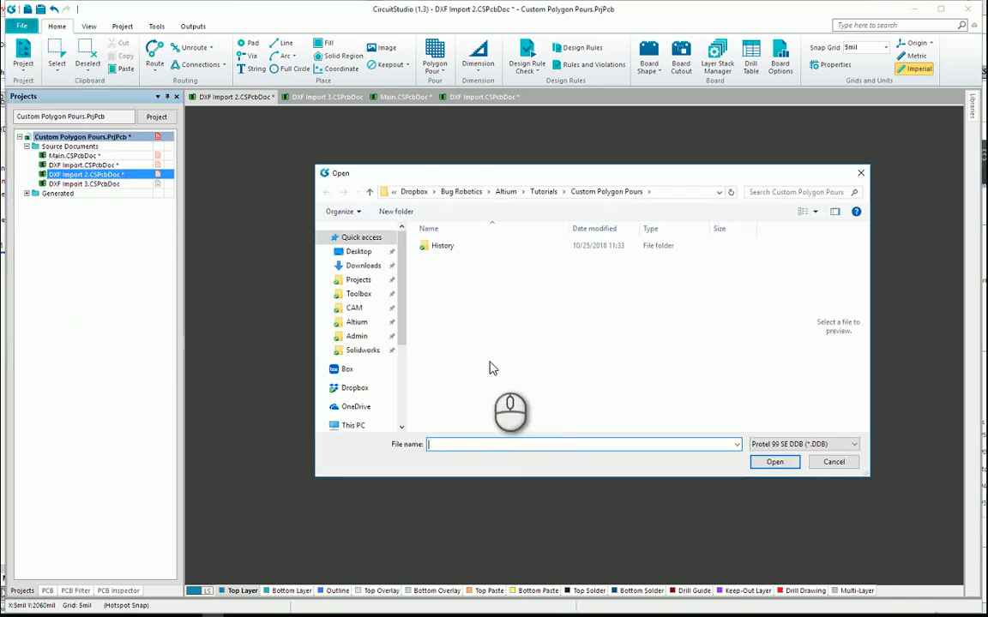
{"action": "left_click", "coordinate": [772, 444]}
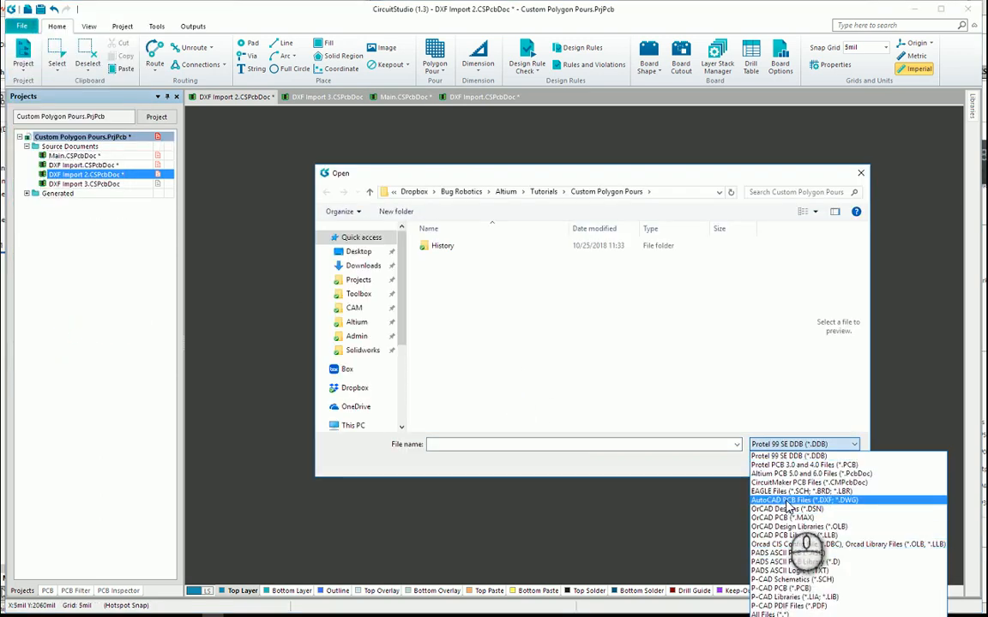
{"action": "left_click", "coordinate": [712, 458]}
{"action": "left_click", "coordinate": [461, 257]}
{"action": "left_click", "coordinate": [774, 464]}
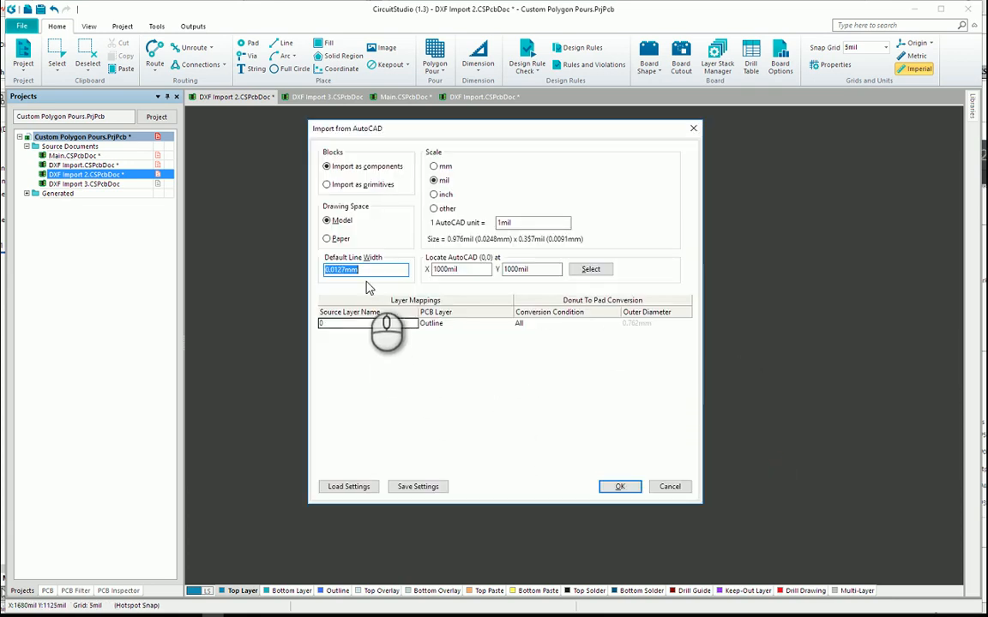
{"action": "left_click", "coordinate": [448, 195]}
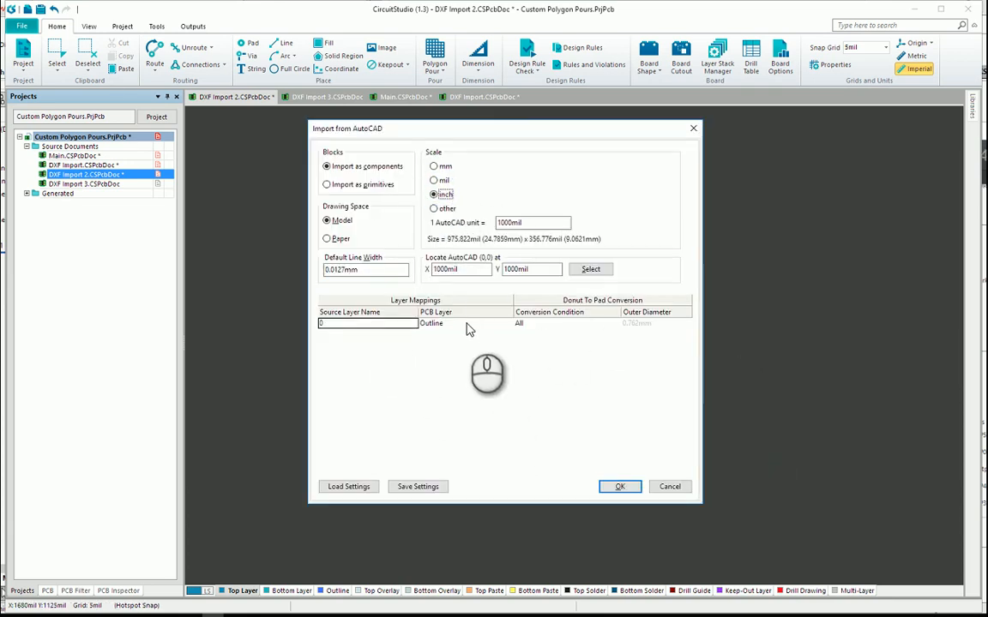
Try to map source layer 0 to the Top Layer in the import settings.
{"action": "left_click", "coordinate": [433, 323]}
{"action": "left_click", "coordinate": [508, 324]}
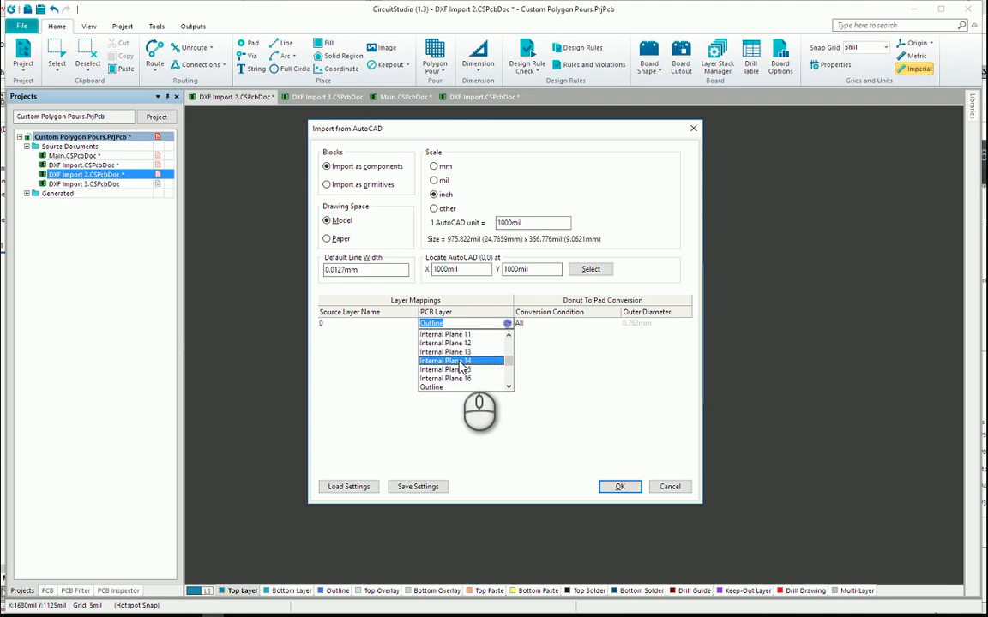
{"action": "scroll", "coordinate": [504, 378], "scroll_direction": "up", "scroll_amount": 5}
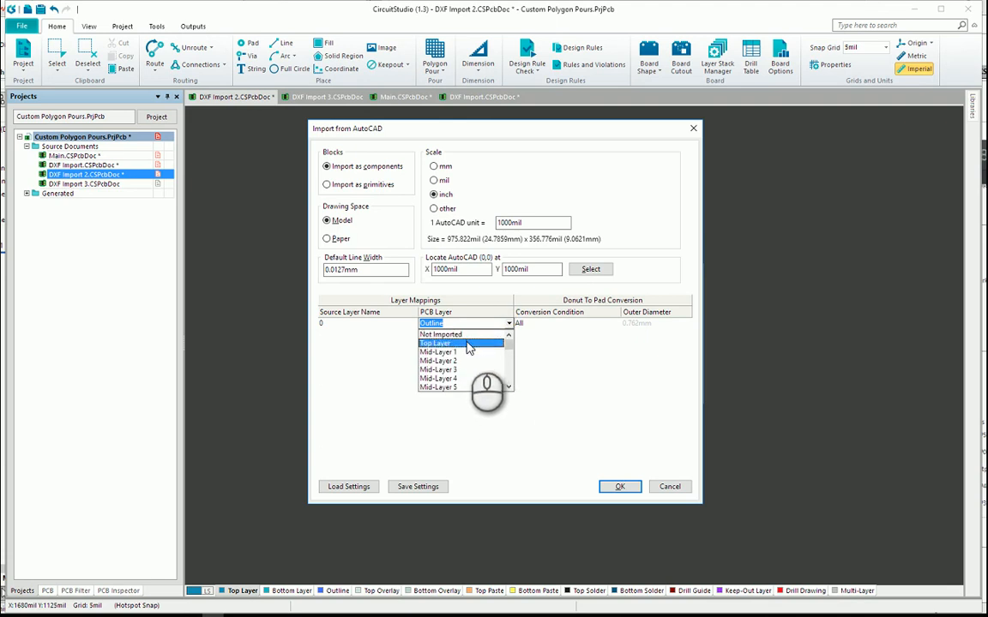
{"action": "left_click", "coordinate": [611, 381]}
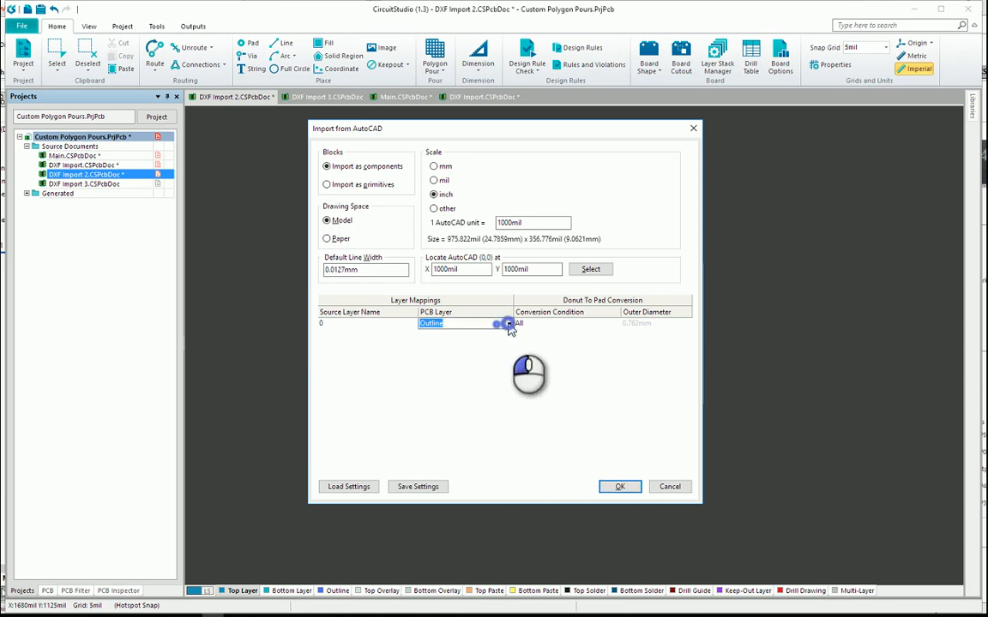
{"action": "left_click", "coordinate": [507, 323]}
{"action": "scroll", "coordinate": [490, 396], "scroll_direction": "up", "scroll_amount": 15}
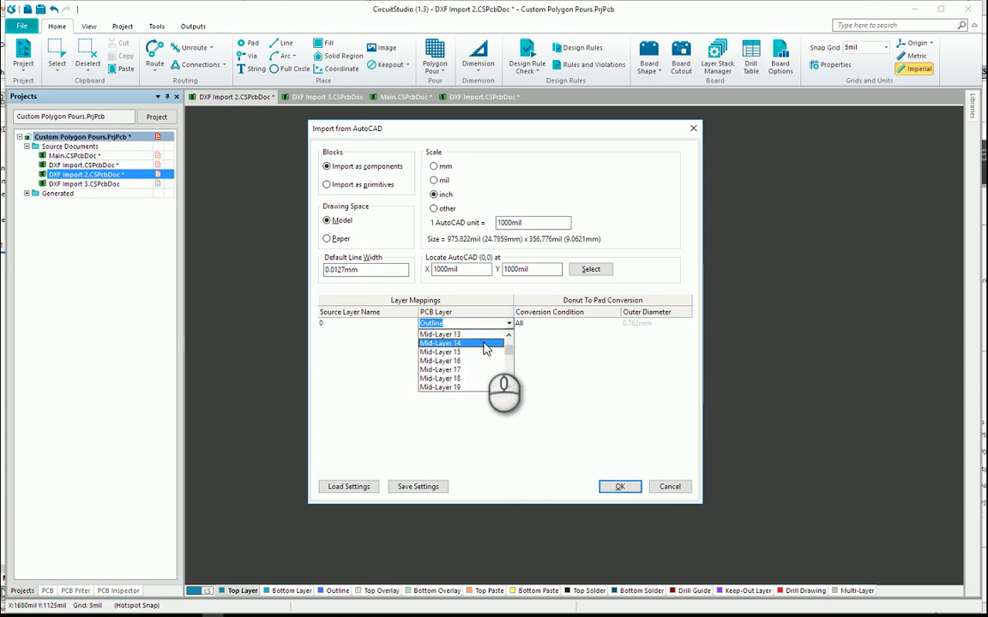
{"action": "left_click", "coordinate": [418, 486]}
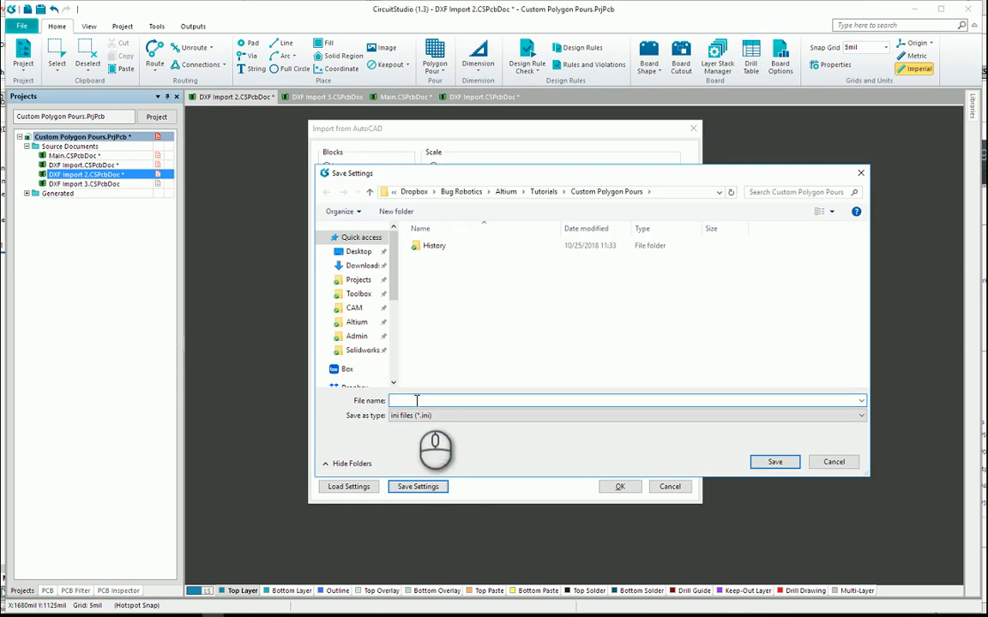
{"action": "left_click", "coordinate": [819, 461]}
Map source layer 0 to the Outline layer and import the drawing.
{"action": "left_click", "coordinate": [509, 324]}
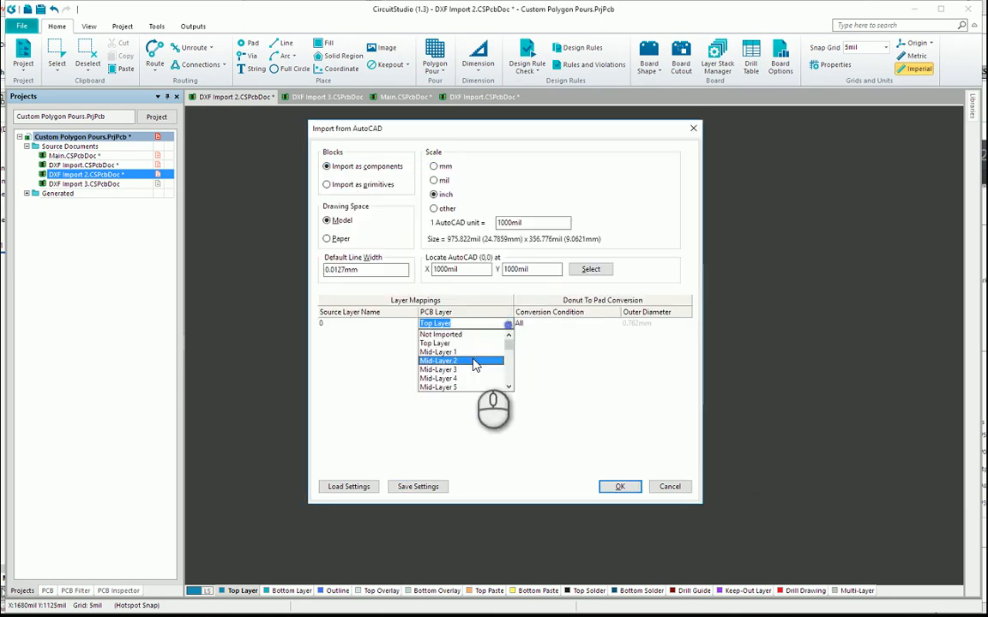
{"action": "scroll", "coordinate": [463, 360], "scroll_direction": "down", "scroll_amount": 10}
{"action": "scroll", "coordinate": [461, 373], "scroll_direction": "down", "scroll_amount": 5}
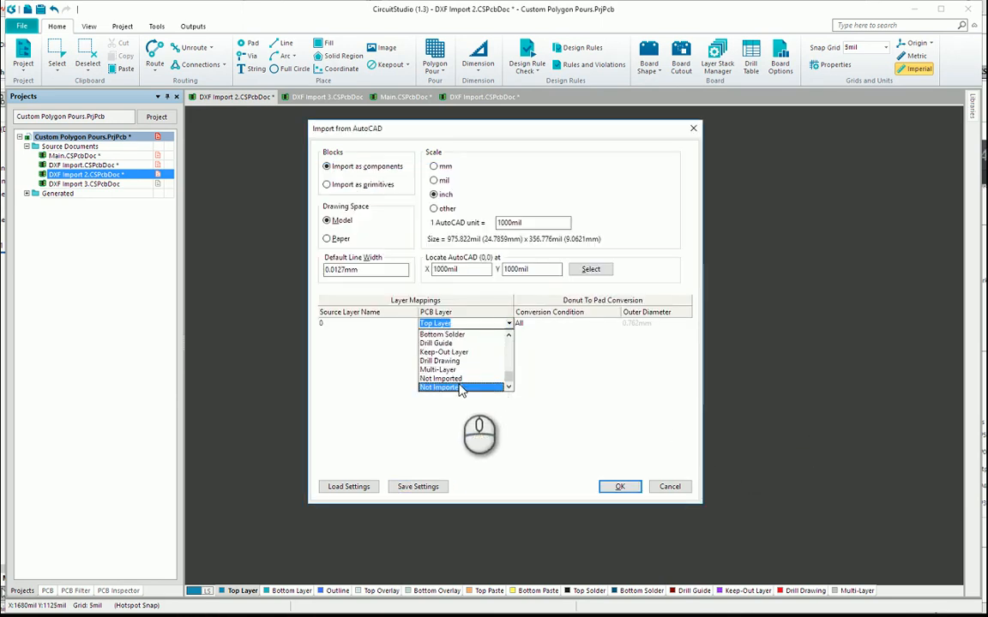
{"action": "scroll", "coordinate": [461, 364], "scroll_direction": "up", "scroll_amount": 10}
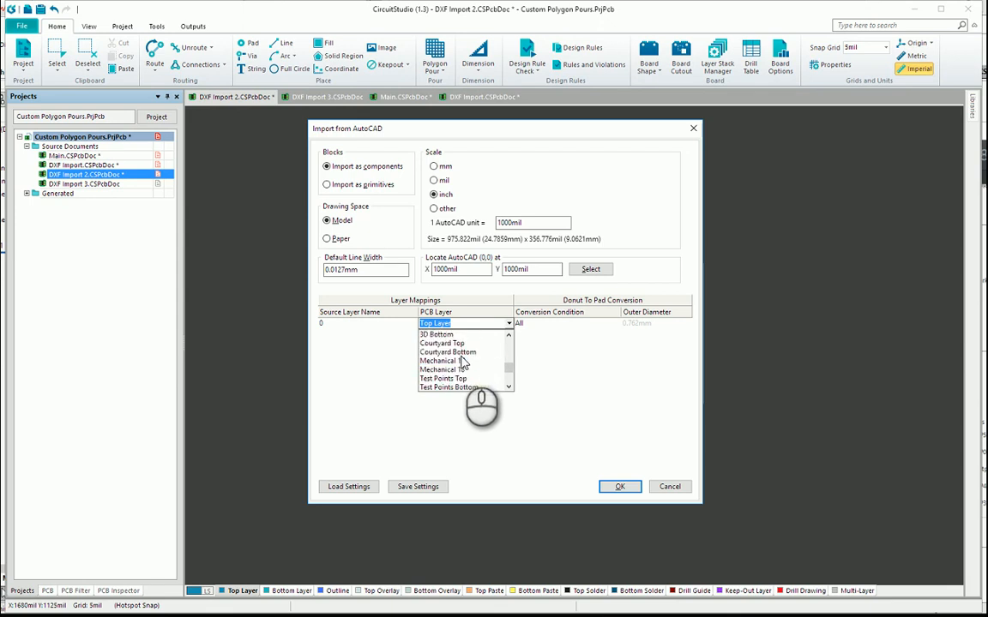
{"action": "scroll", "coordinate": [463, 367], "scroll_direction": "up", "scroll_amount": 8}
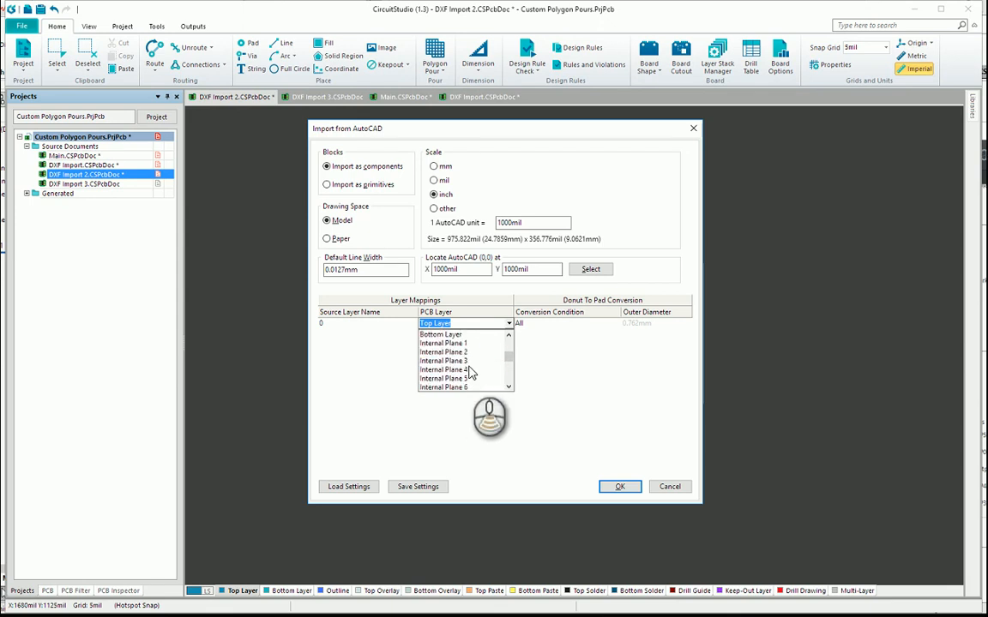
{"action": "left_click", "coordinate": [620, 486]}
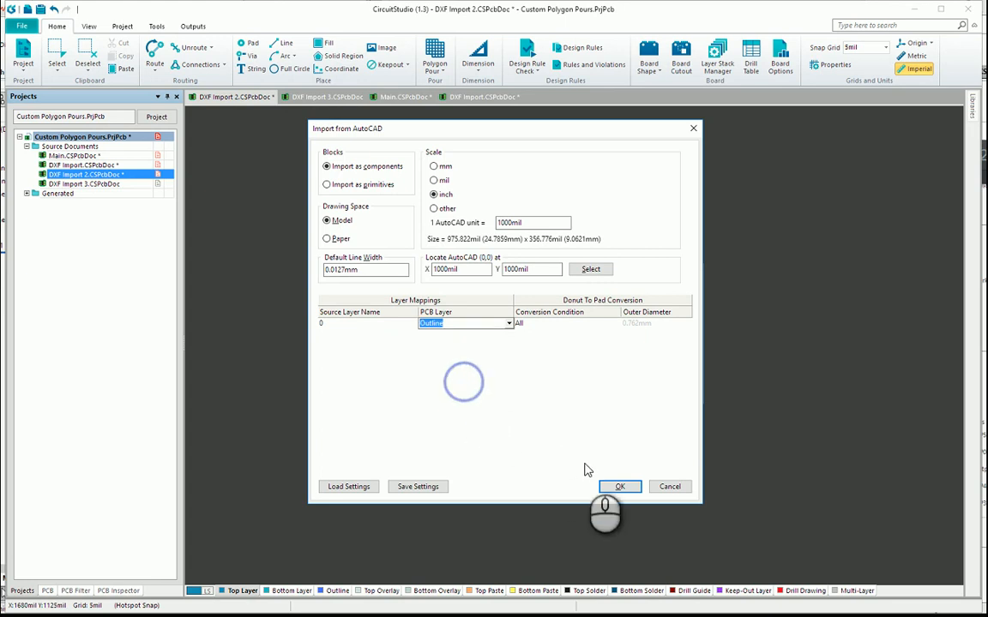
{"action": "left_click", "coordinate": [502, 337]}
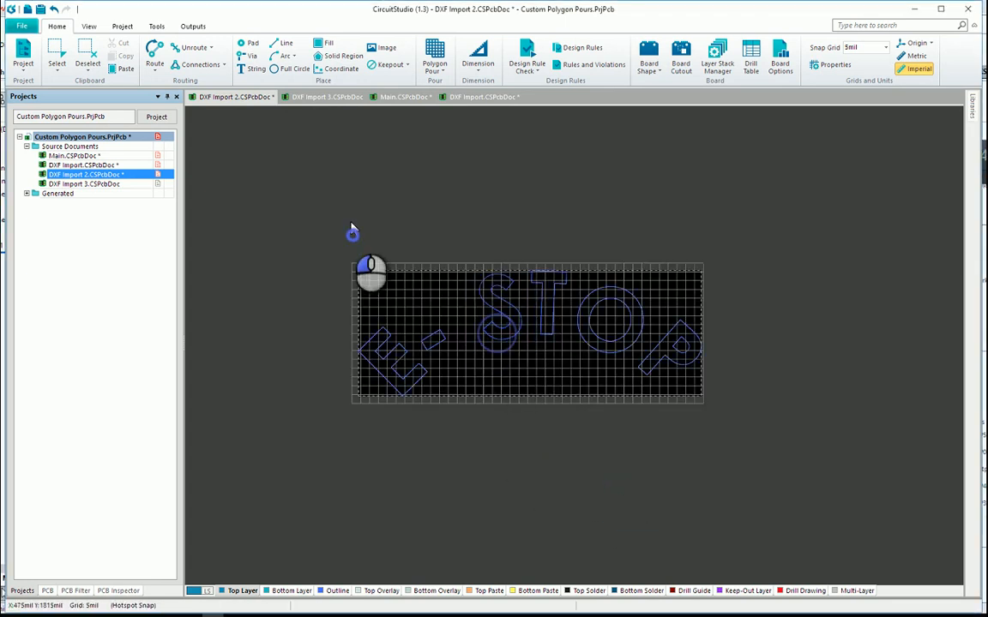
Select all the imported E-STOP outline tracks, change their layer to Top Layer, and clear the selection.
{"action": "scroll", "coordinate": [227, 262], "scroll_direction": "down", "scroll_amount": 7, "text": "ctrl"}
{"action": "scroll", "coordinate": [316, 296], "scroll_direction": "up", "scroll_amount": 12, "text": "ctrl"}
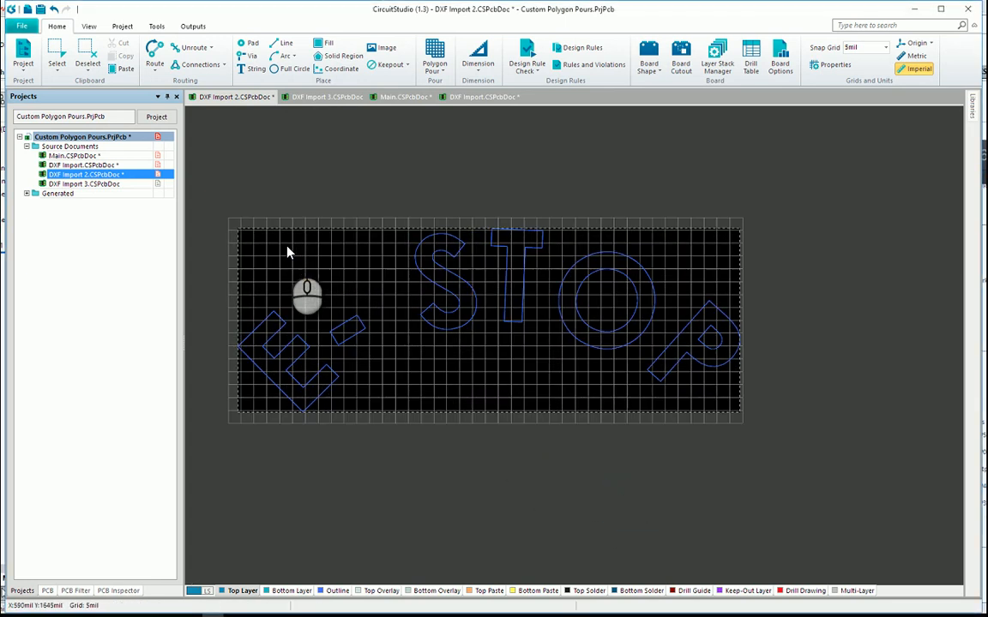
{"action": "scroll", "coordinate": [848, 223], "scroll_direction": "down", "scroll_amount": 3, "text": "ctrl"}
{"action": "scroll", "coordinate": [705, 219], "scroll_direction": "up", "scroll_amount": 2, "text": "ctrl"}
{"action": "scroll", "coordinate": [710, 218], "scroll_direction": "up", "scroll_amount": 2, "text": "ctrl"}
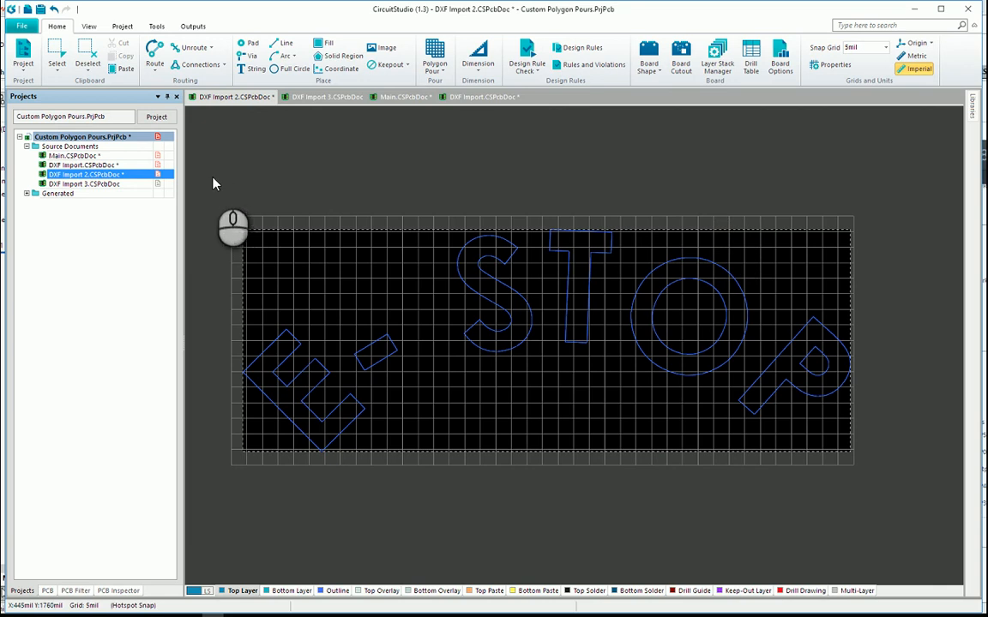
{"action": "scroll", "coordinate": [891, 490], "scroll_direction": "down", "scroll_amount": 2, "text": "ctrl"}
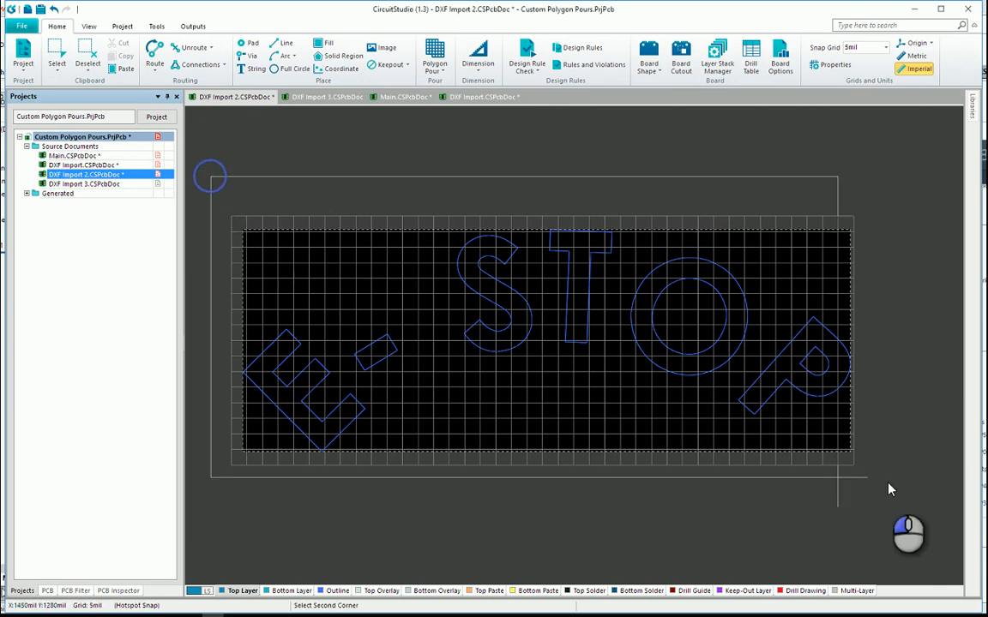
{"action": "left_click", "coordinate": [113, 591]}
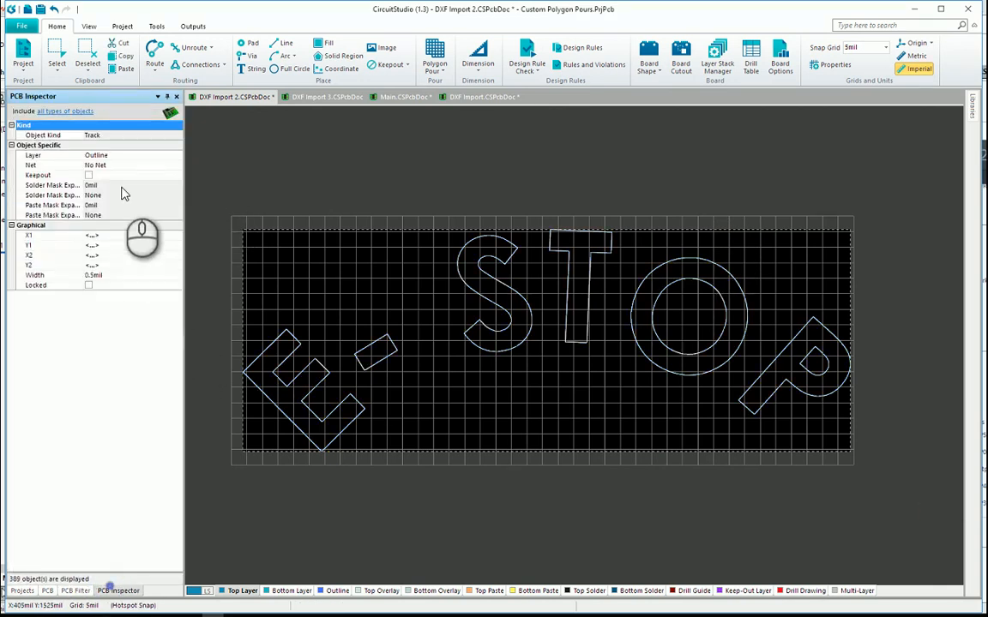
{"action": "left_click", "coordinate": [117, 156]}
{"action": "left_click", "coordinate": [177, 156]}
{"action": "left_click", "coordinate": [152, 164]}
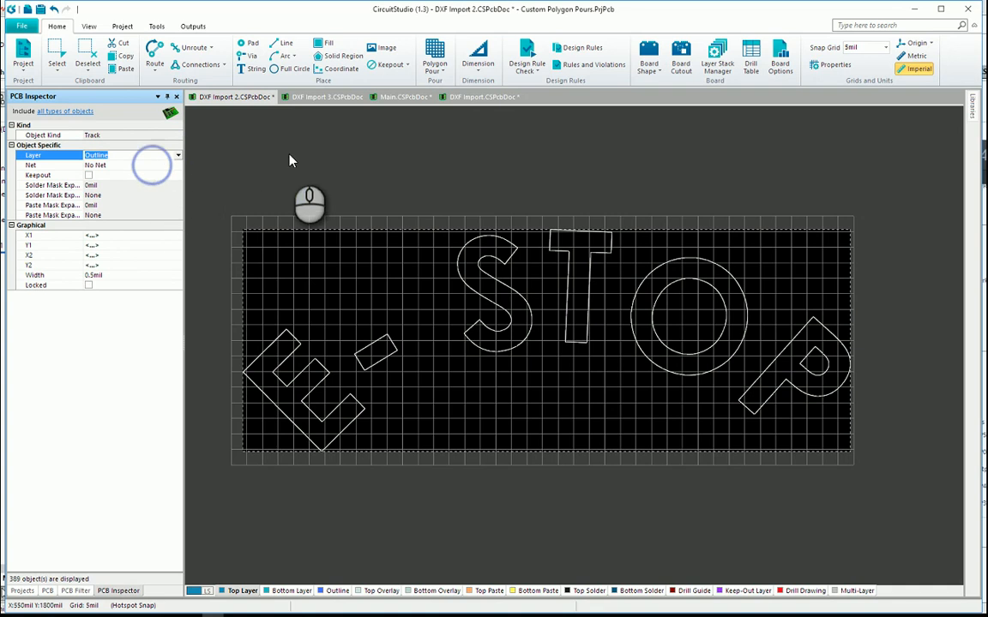
{"action": "left_click", "coordinate": [293, 150]}
{"action": "left_click", "coordinate": [468, 160]}
{"action": "scroll", "coordinate": [556, 187], "scroll_direction": "down", "scroll_amount": 3, "text": "ctrl"}
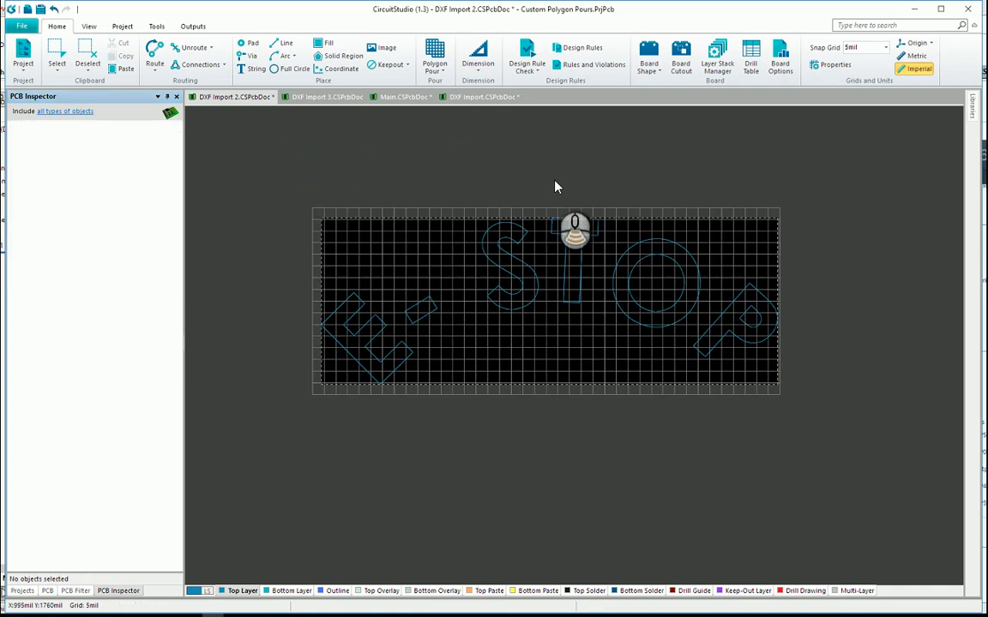
Select the connected outline of the letter E and define a polygon pour from it.
{"action": "scroll", "coordinate": [446, 264], "scroll_direction": "up", "scroll_amount": 2}
{"action": "scroll", "coordinate": [444, 261], "scroll_direction": "up", "scroll_amount": 1, "text": "ctrl"}
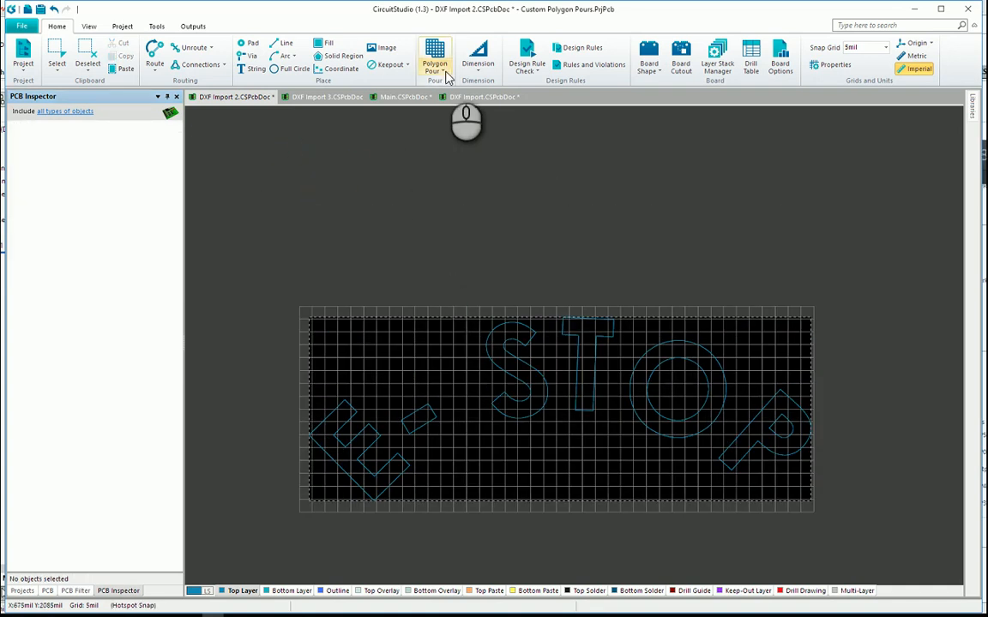
{"action": "left_click", "coordinate": [436, 177]}
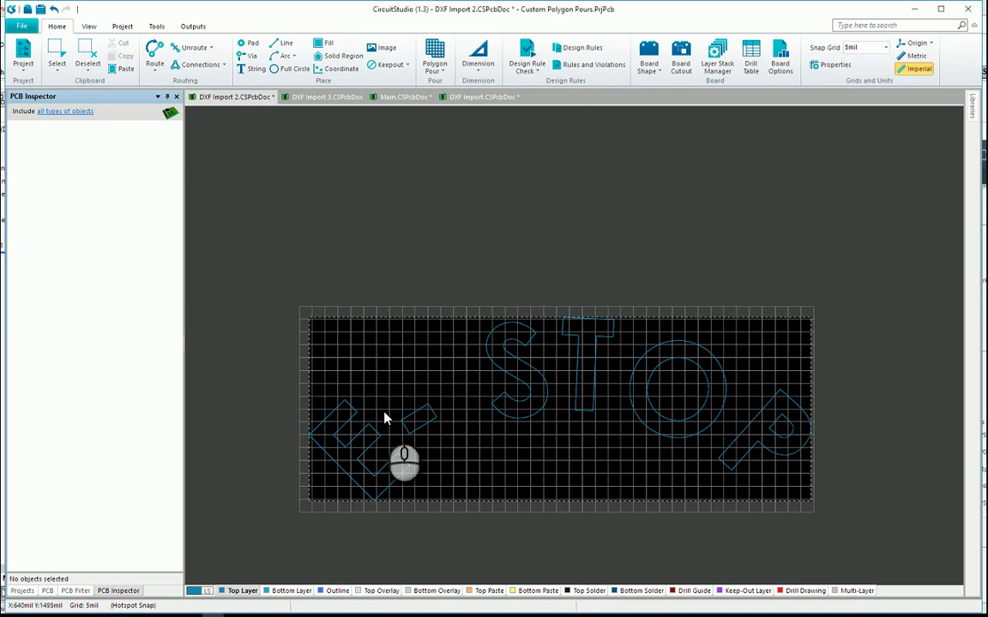
{"action": "key", "text": "ctrl+h"}
{"action": "left_click", "coordinate": [348, 420]}
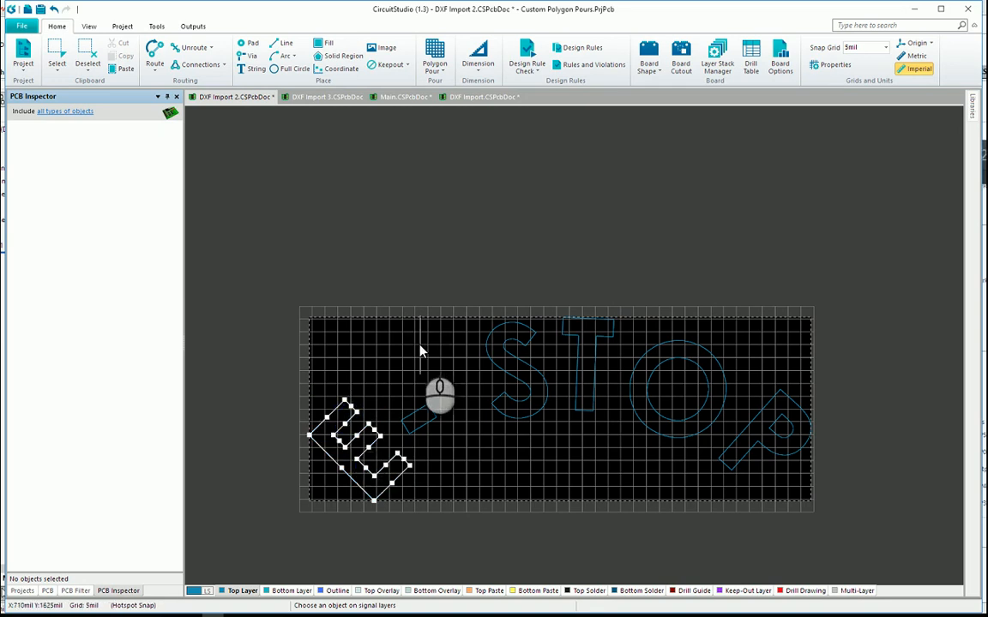
{"action": "left_click", "coordinate": [435, 68]}
{"action": "left_click", "coordinate": [459, 138]}
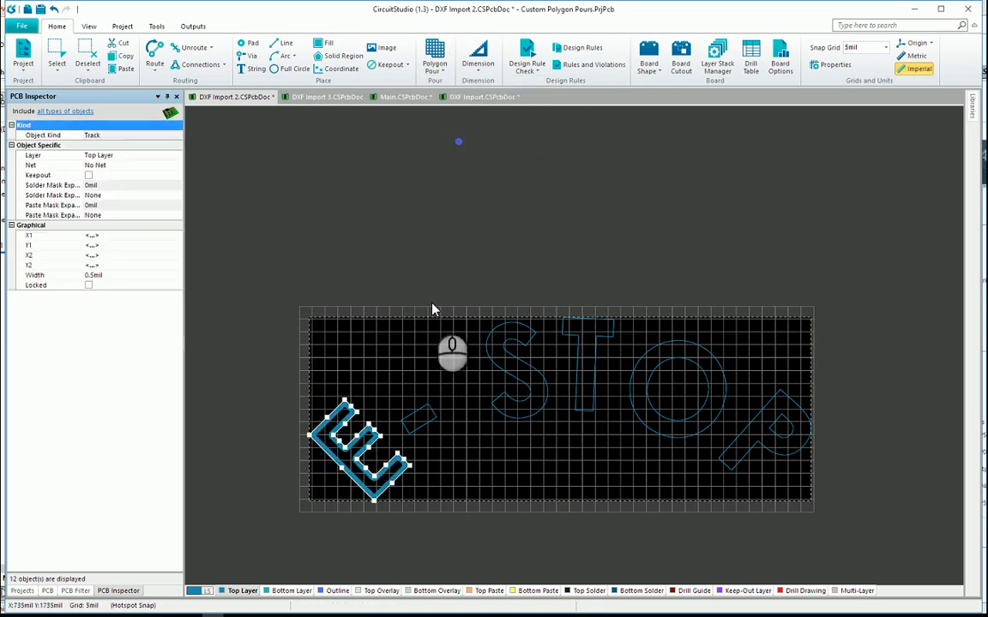
Define a polygon pour from the connected outline of the hyphen after the E.
{"action": "left_click", "coordinate": [414, 254]}
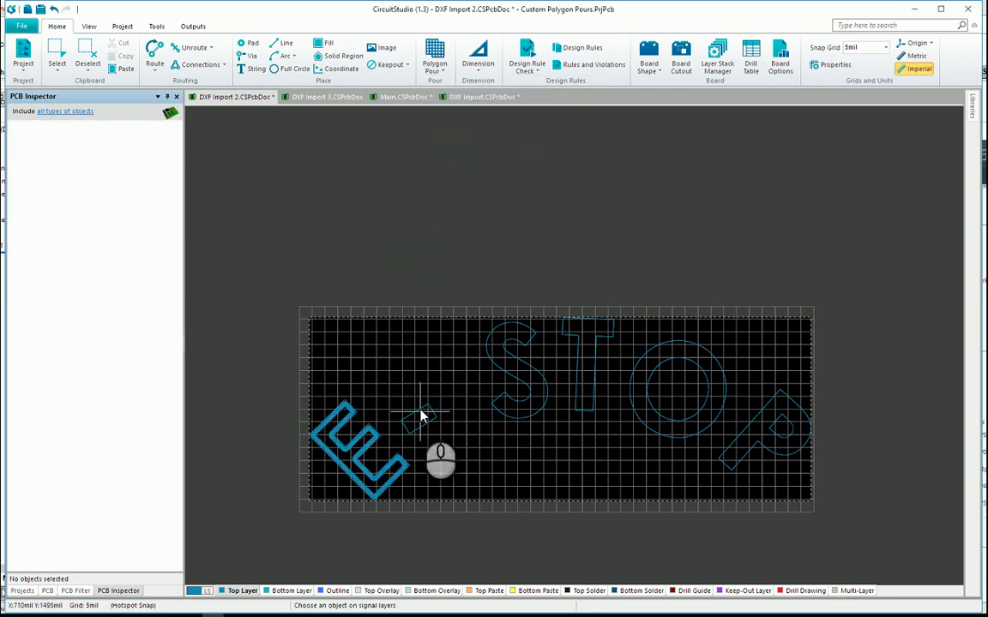
{"action": "left_click", "coordinate": [434, 64]}
{"action": "left_click", "coordinate": [459, 137]}
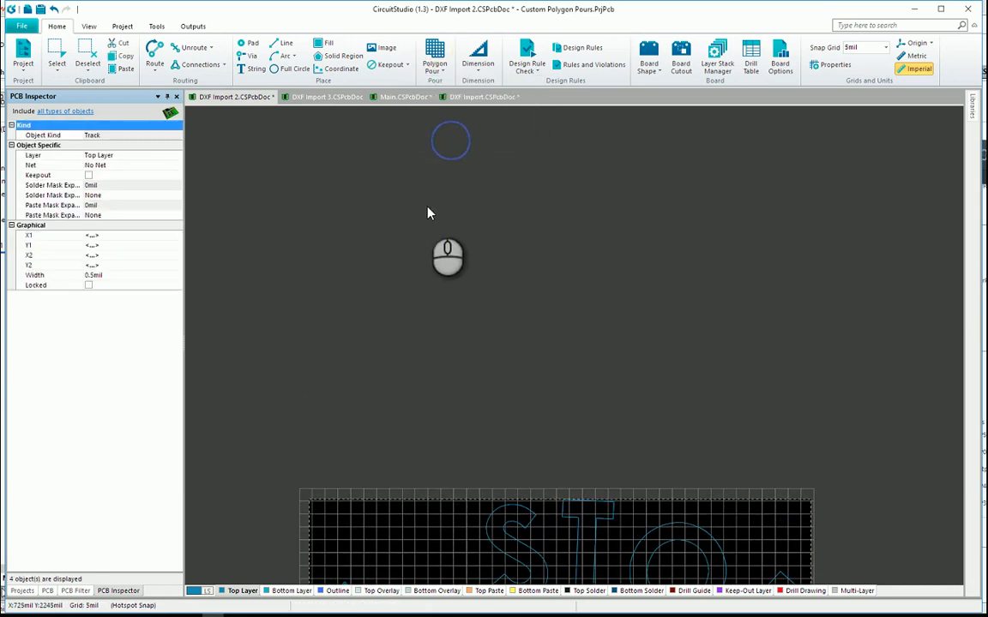
Select the connected outline of the letter S, define a polygon pour from it, and clear the selection.
{"action": "scroll", "coordinate": [428, 212], "scroll_direction": "down", "scroll_amount": 3}
{"action": "scroll", "coordinate": [532, 456], "scroll_direction": "up", "scroll_amount": 3, "text": "ctrl"}
{"action": "scroll", "coordinate": [530, 449], "scroll_direction": "up", "scroll_amount": 1, "text": "ctrl"}
{"action": "key", "text": "ctrl+h"}
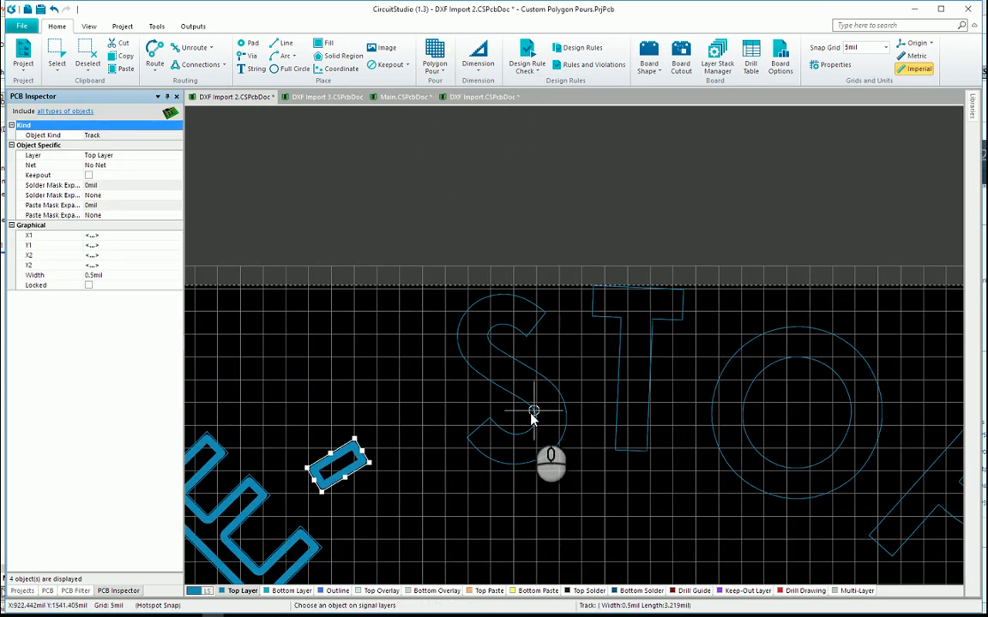
{"action": "left_click", "coordinate": [532, 412]}
{"action": "left_click", "coordinate": [435, 64]}
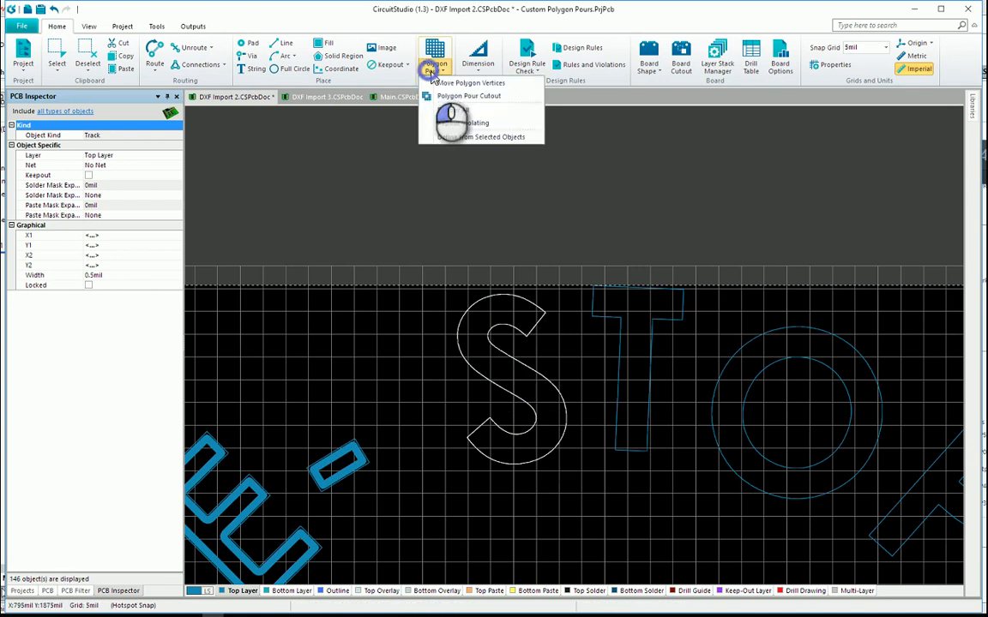
{"action": "left_click", "coordinate": [463, 137]}
{"action": "left_click", "coordinate": [445, 185]}
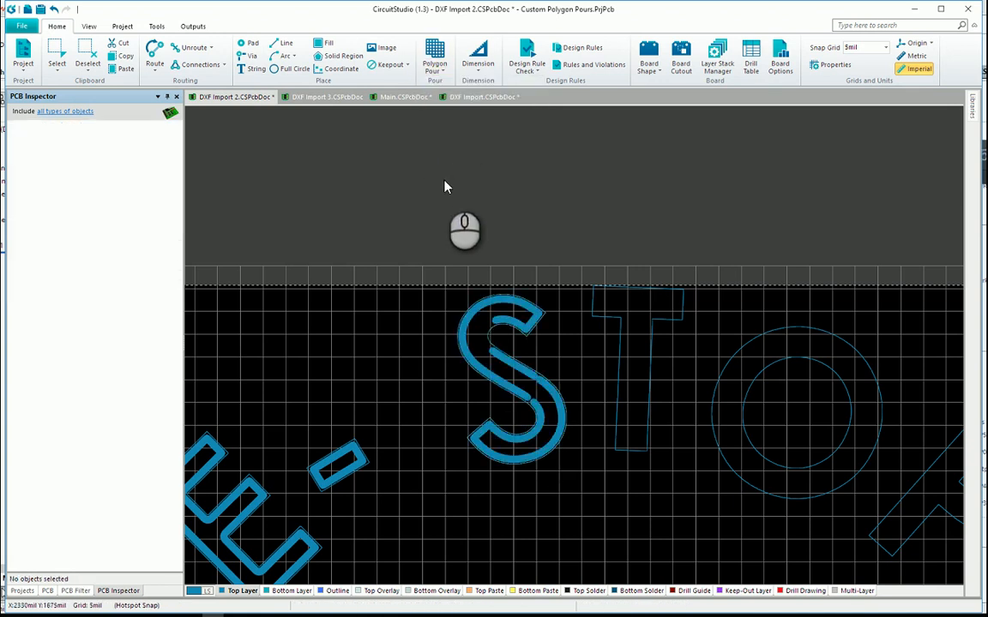
Select the connected outline of the letter T and define a polygon pour from it.
{"action": "key", "text": "ctrl+h"}
{"action": "left_click", "coordinate": [617, 380]}
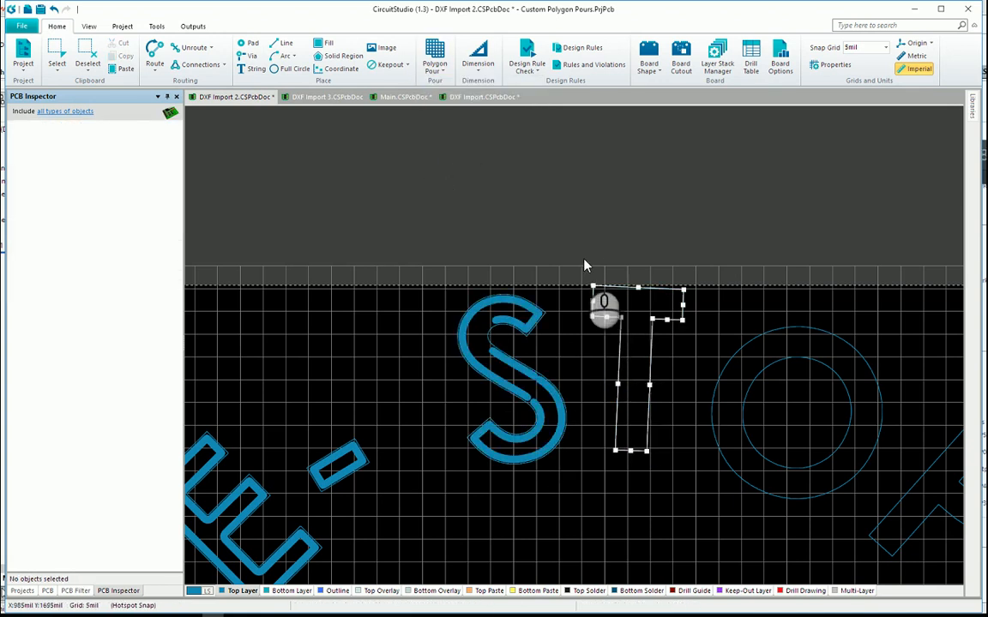
{"action": "left_click", "coordinate": [435, 64]}
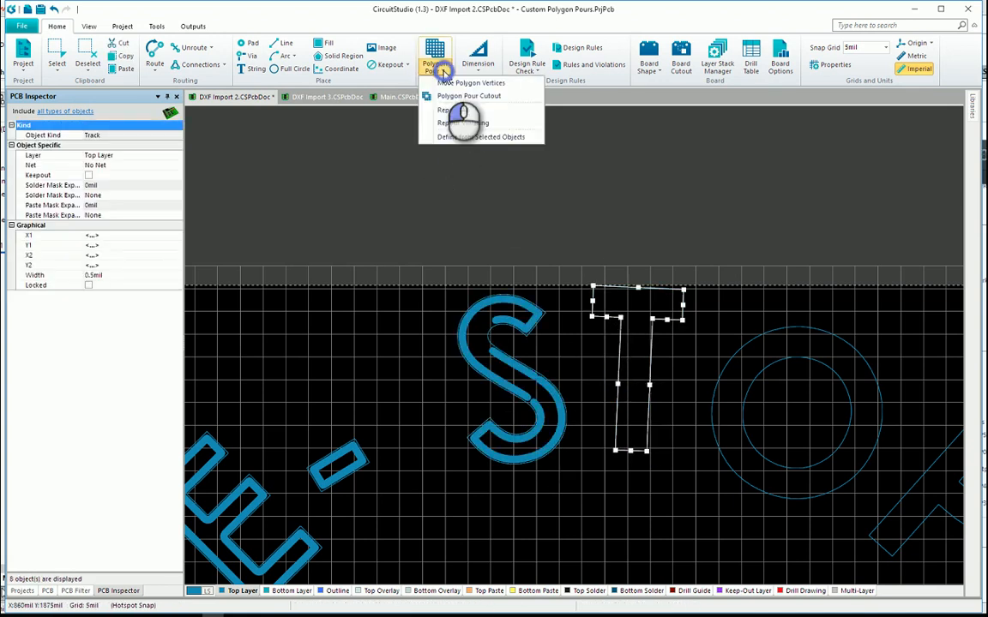
{"action": "left_click", "coordinate": [474, 137]}
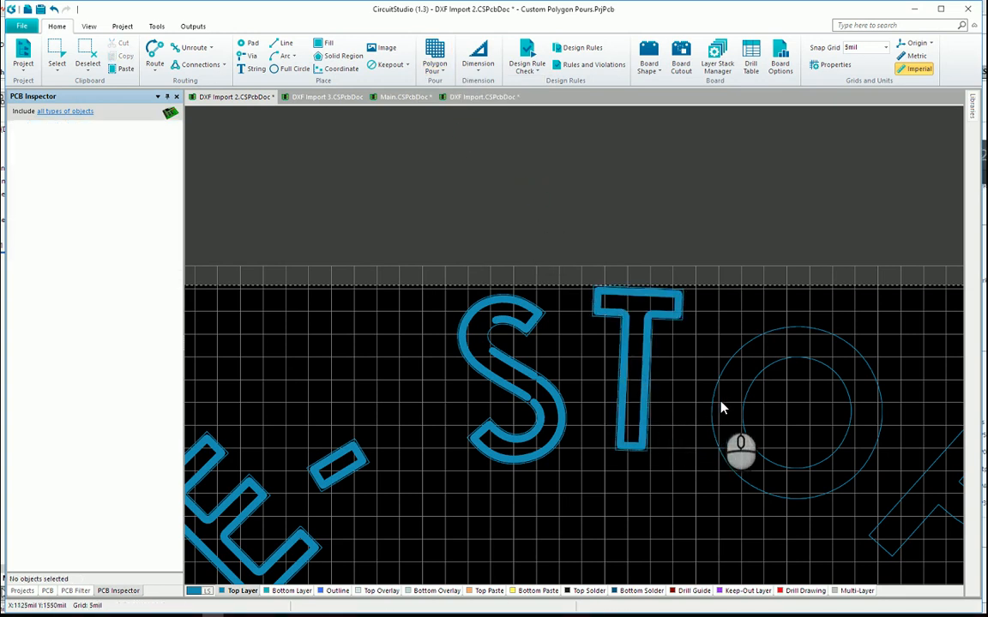
Select the connected outer outline of the letter O and define a polygon pour from it.
{"action": "key", "text": "ctrl+h"}
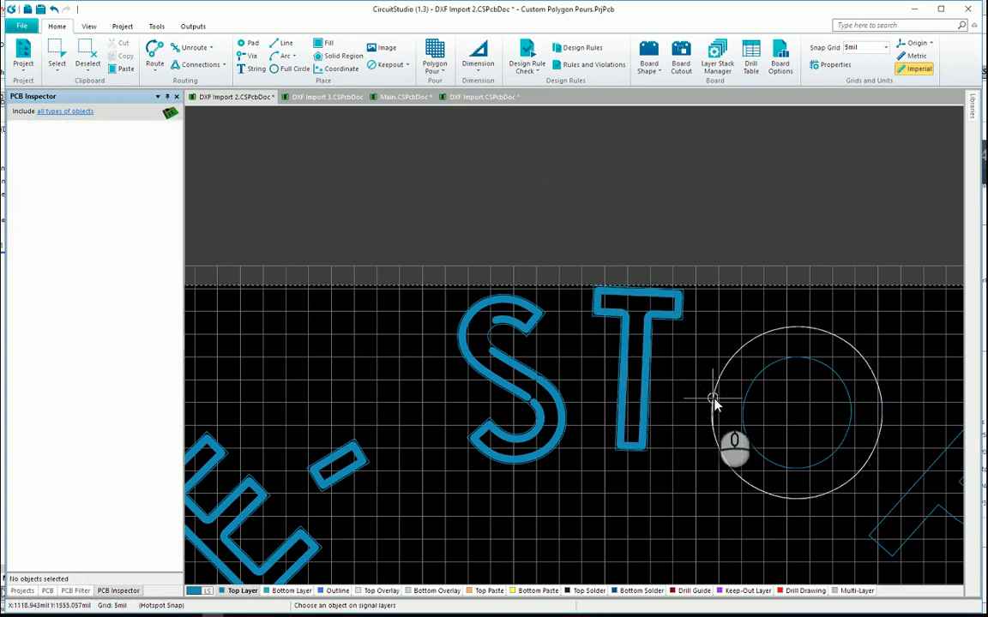
{"action": "left_click", "coordinate": [716, 404]}
{"action": "left_click", "coordinate": [435, 68]}
{"action": "left_click", "coordinate": [451, 137]}
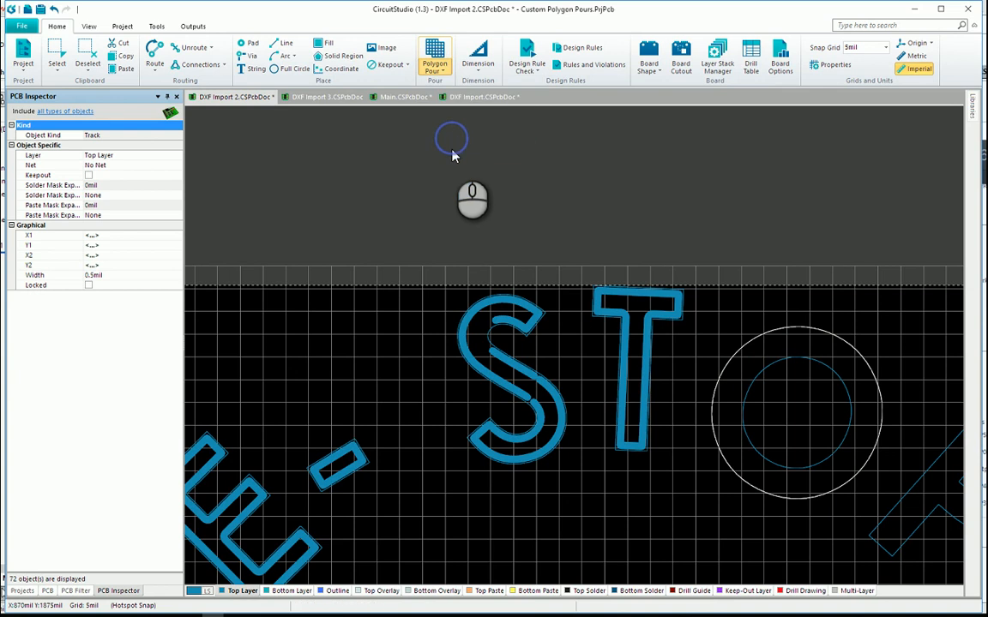
Select the connected outer outline of the letter P and define a polygon pour from it.
{"action": "scroll", "coordinate": [459, 202], "scroll_direction": "down", "scroll_amount": 3, "text": "ctrl"}
{"action": "scroll", "coordinate": [711, 369], "scroll_direction": "up", "scroll_amount": 6, "text": "ctrl"}
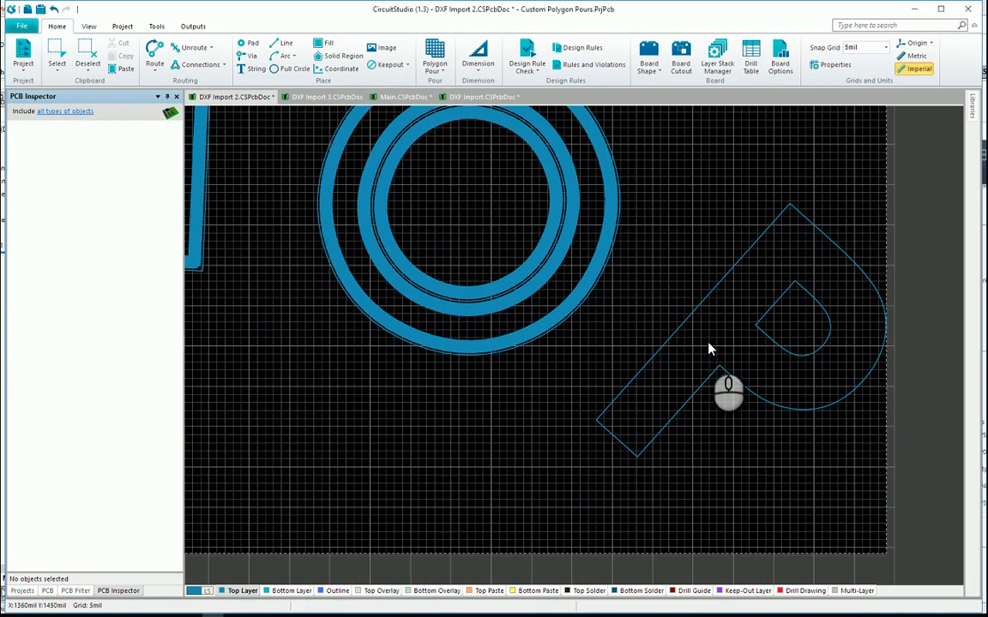
{"action": "left_click", "coordinate": [677, 334]}
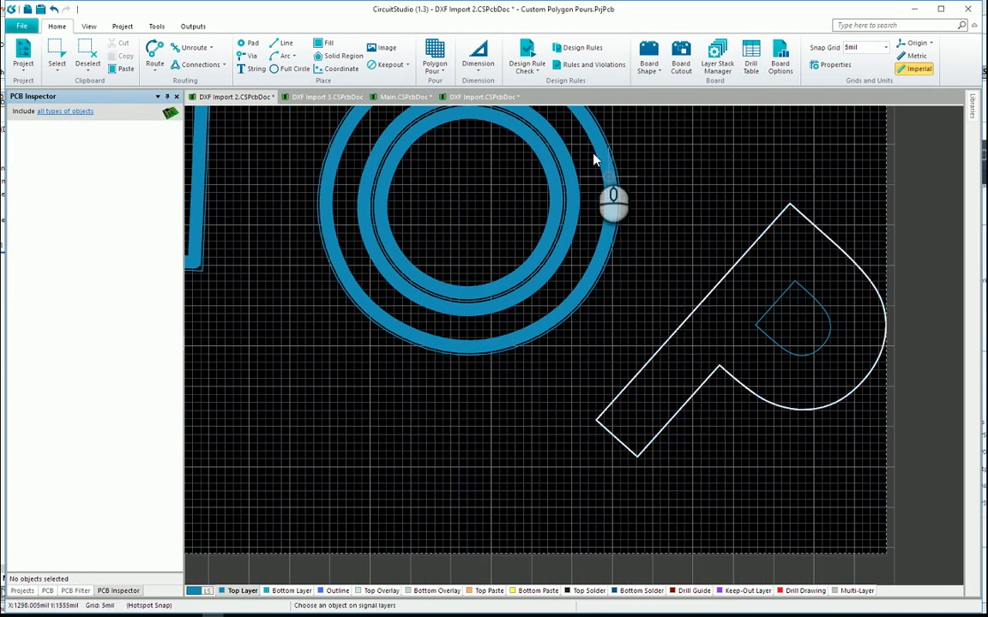
{"action": "left_click", "coordinate": [435, 68]}
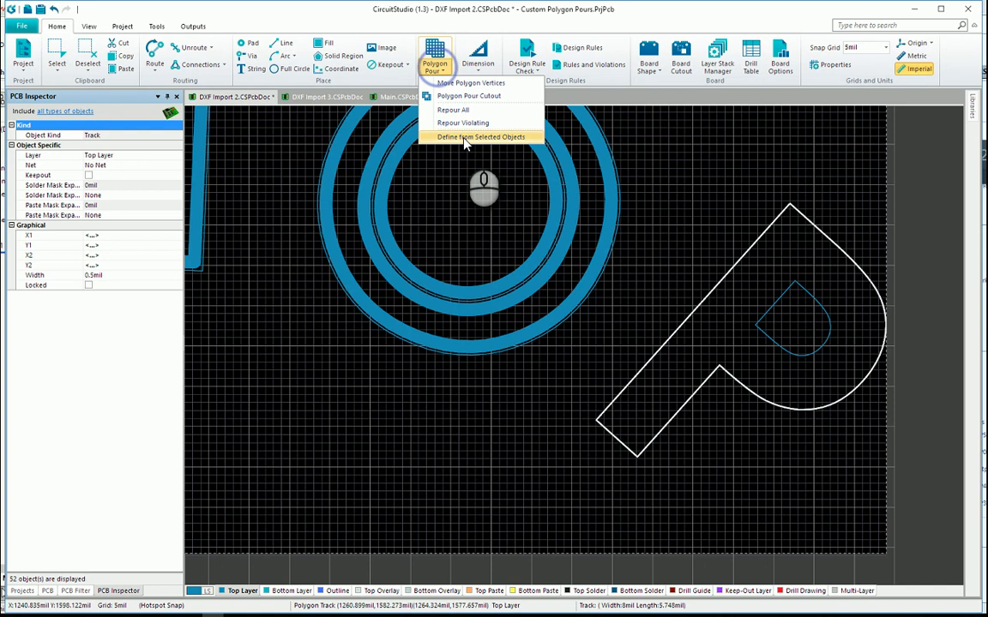
{"action": "left_click", "coordinate": [452, 136]}
Set the E polygon pour's fill mode to Solid (Copper Regions) and repour it.
{"action": "scroll", "coordinate": [866, 257], "scroll_direction": "down", "scroll_amount": 3, "text": "ctrl"}
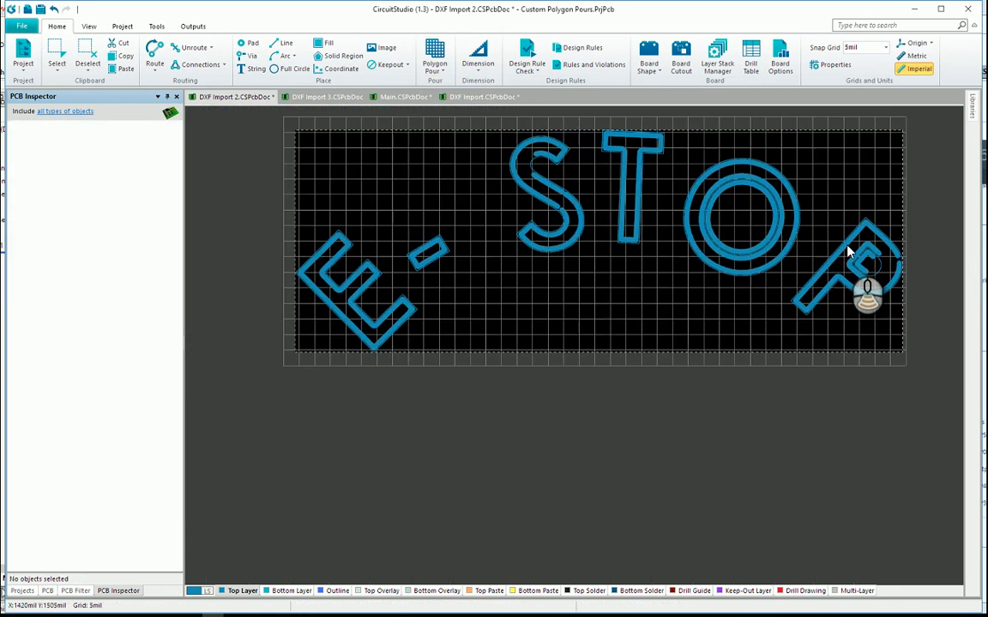
{"action": "scroll", "coordinate": [515, 262], "scroll_direction": "up", "scroll_amount": 7, "text": "ctrl"}
{"action": "scroll", "coordinate": [503, 255], "scroll_direction": "down", "scroll_amount": 2, "text": "ctrl"}
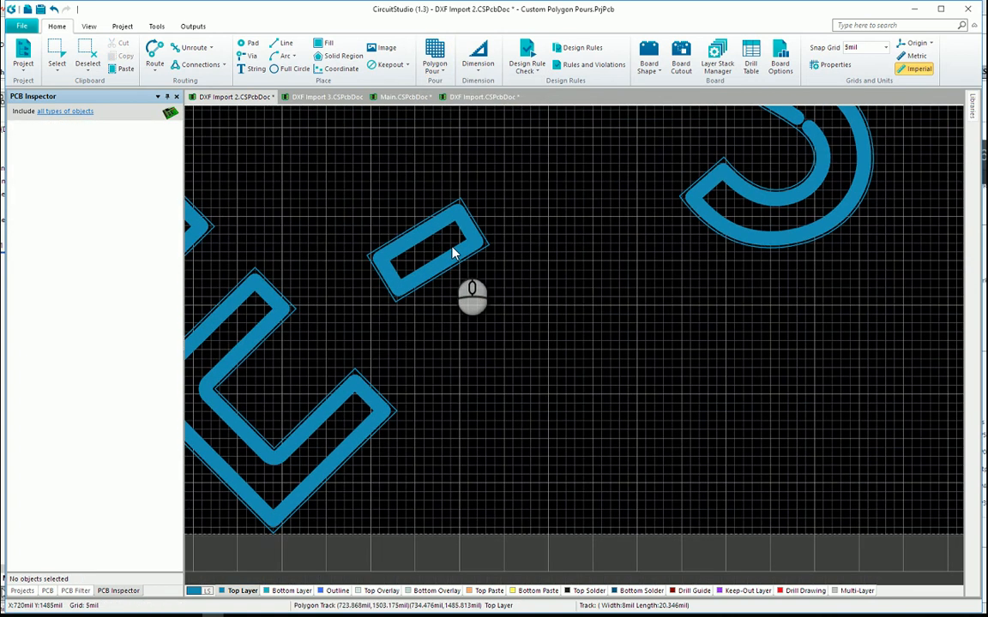
{"action": "scroll", "coordinate": [453, 253], "scroll_direction": "down", "scroll_amount": 2, "text": "ctrl"}
{"action": "left_click", "coordinate": [300, 314]}
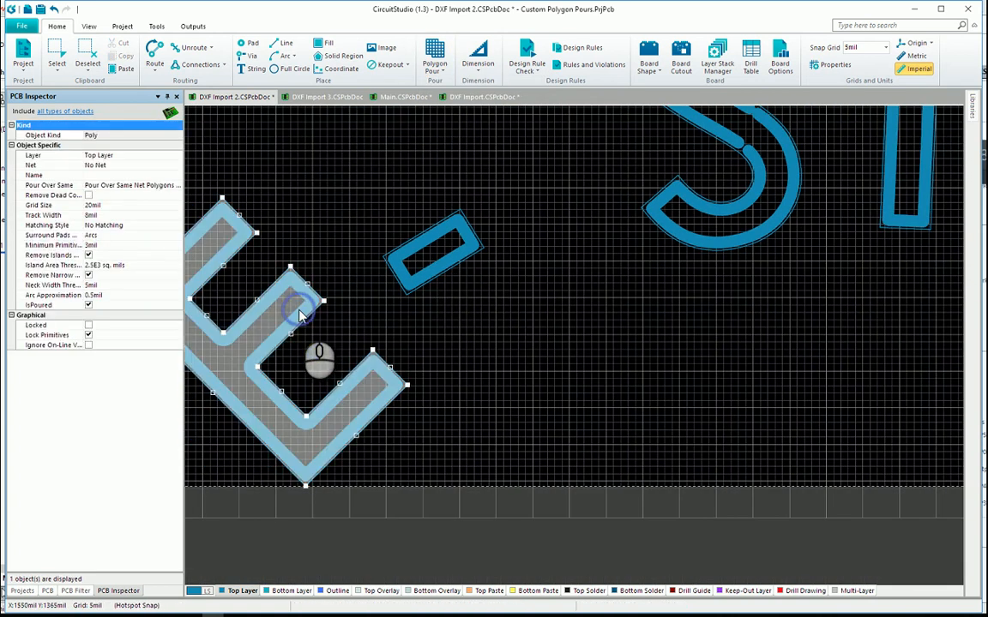
{"action": "left_click_drag", "start_coordinate": [300, 314], "coordinate": [299, 310]}
{"action": "left_click", "coordinate": [381, 193]}
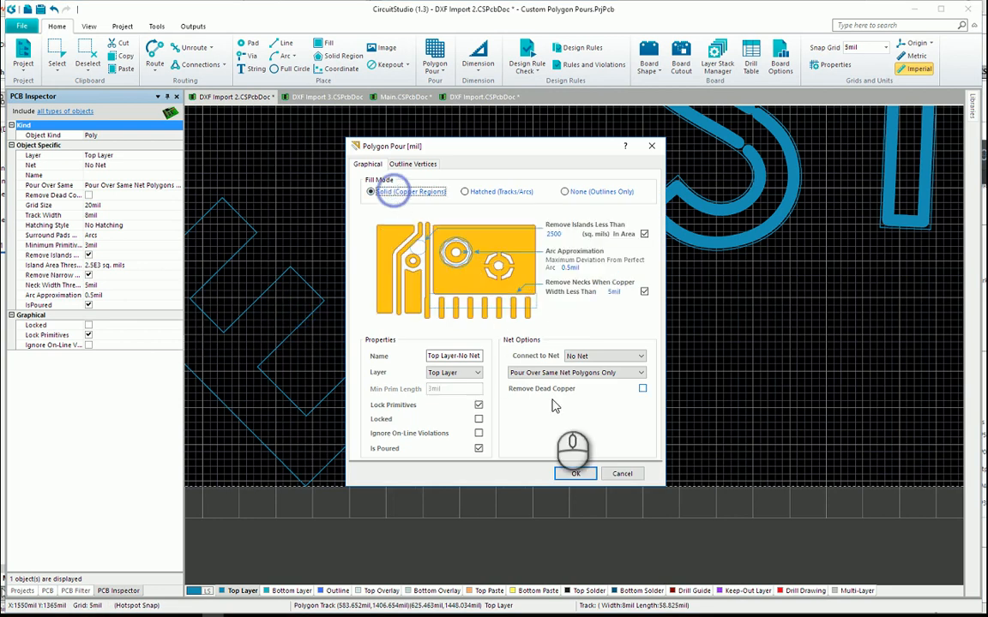
{"action": "left_click", "coordinate": [569, 473]}
{"action": "left_click", "coordinate": [568, 355]}
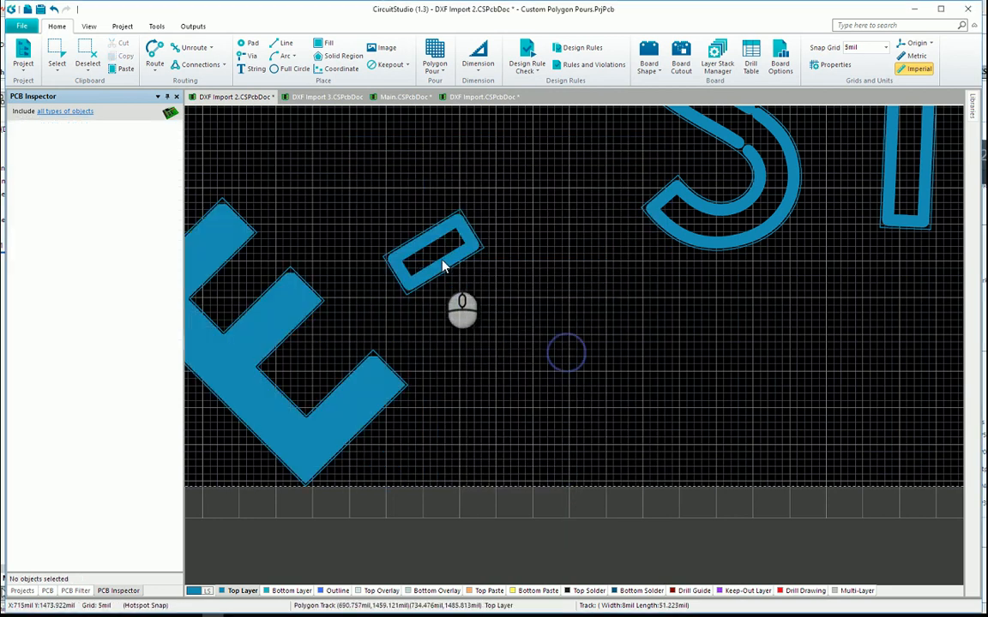
Turn off island removal and narrow-neck removal for the E polygon pour and repour it.
{"action": "scroll", "coordinate": [365, 356], "scroll_direction": "up", "scroll_amount": 3}
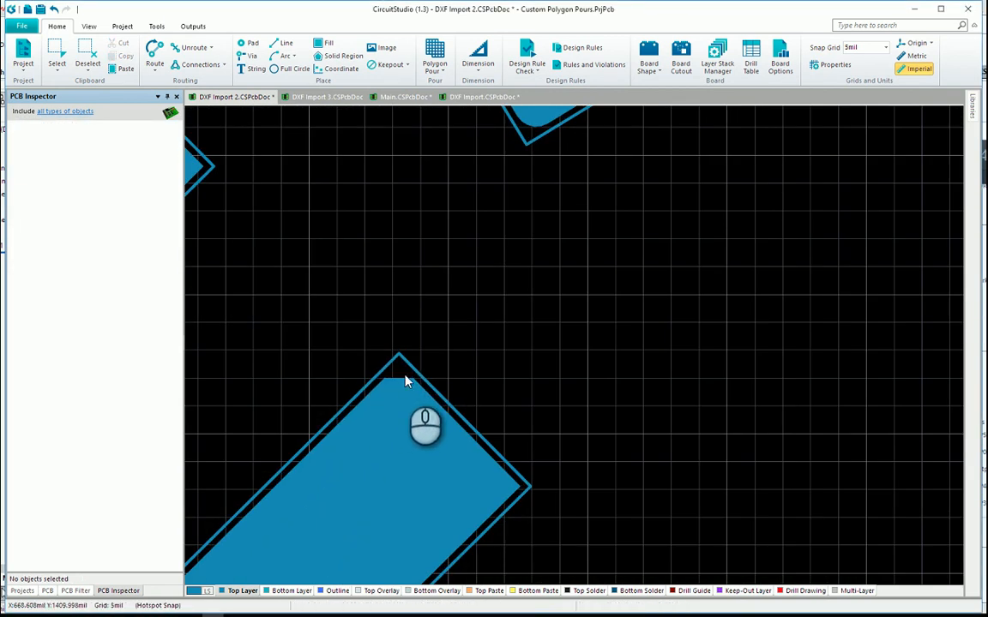
{"action": "scroll", "coordinate": [413, 371], "scroll_direction": "down", "scroll_amount": 3}
{"action": "double_click", "coordinate": [396, 370]}
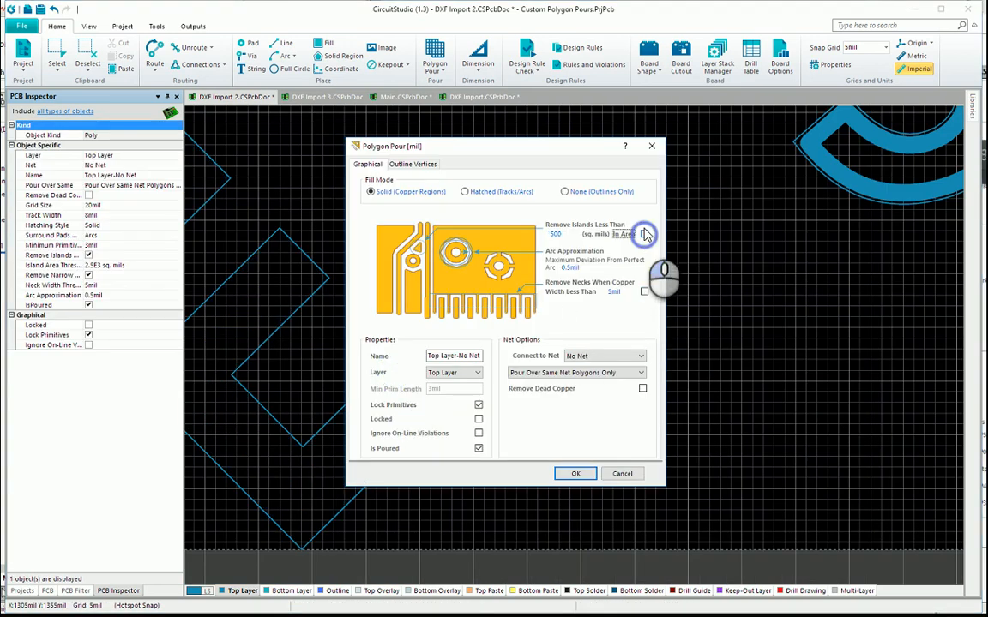
{"action": "left_click", "coordinate": [564, 477]}
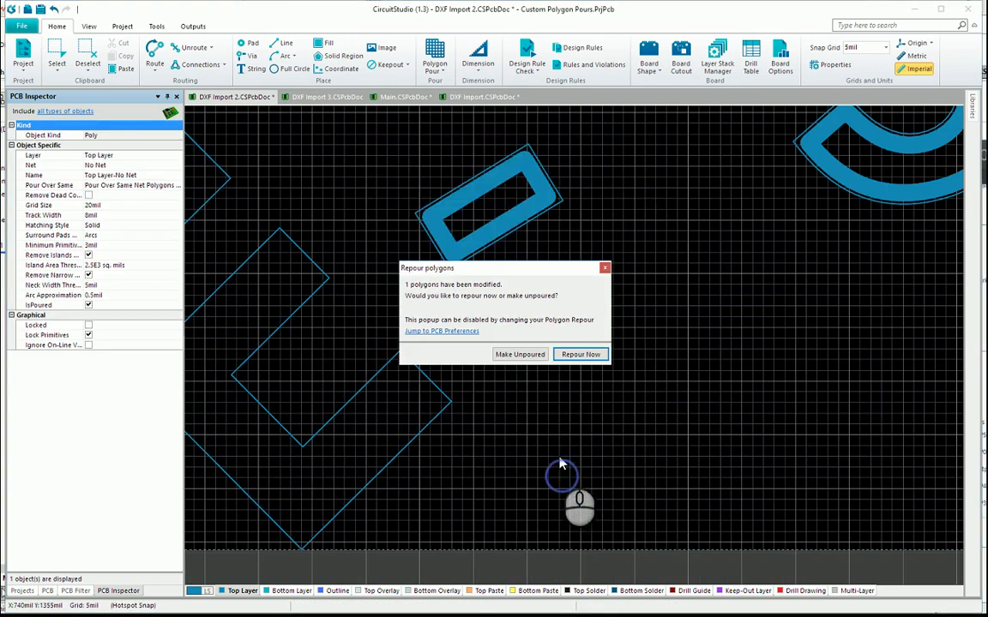
{"action": "left_click", "coordinate": [583, 353]}
{"action": "left_click", "coordinate": [405, 320]}
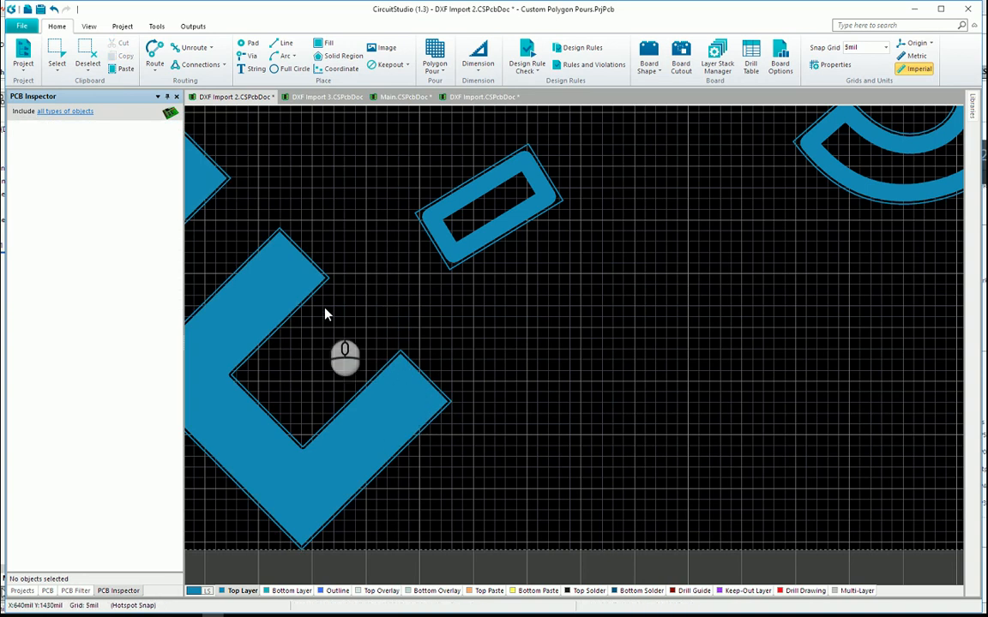
Examine the Clearance constraints in the PCB design rules and close the editor without changing them.
{"action": "scroll", "coordinate": [337, 293], "scroll_direction": "up", "scroll_amount": 5, "text": "ctrl"}
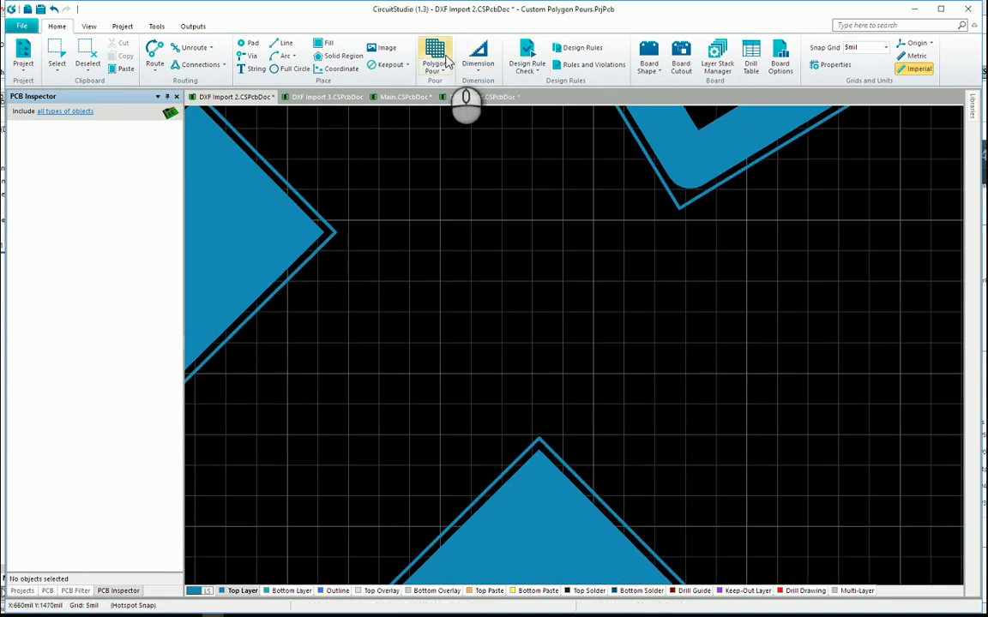
{"action": "left_click", "coordinate": [562, 48]}
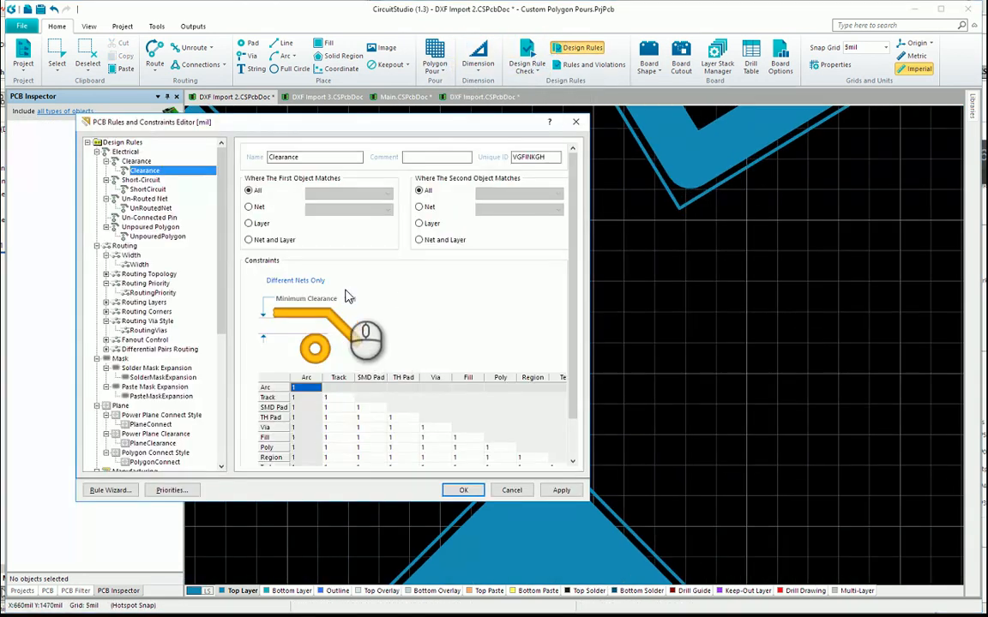
{"action": "left_click", "coordinate": [517, 489]}
Set the hyphen's polygon pour to Solid (Copper Regions), turn off island and neck removal, and repour it.
{"action": "scroll", "coordinate": [449, 305], "scroll_direction": "down", "scroll_amount": 3, "text": "ctrl"}
{"action": "scroll", "coordinate": [573, 221], "scroll_direction": "up", "scroll_amount": 2, "text": "ctrl"}
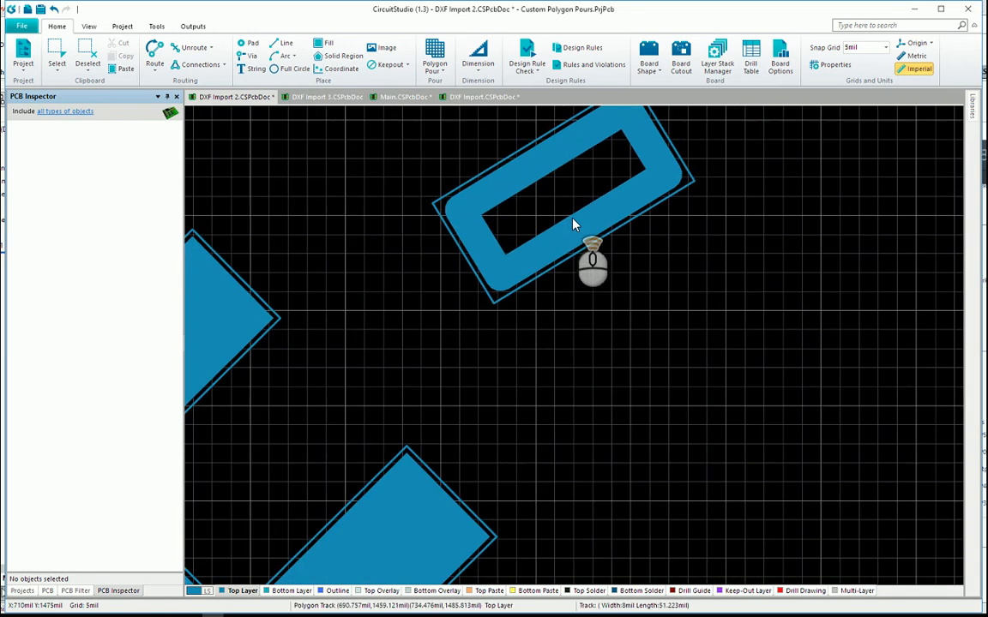
{"action": "double_click", "coordinate": [573, 224]}
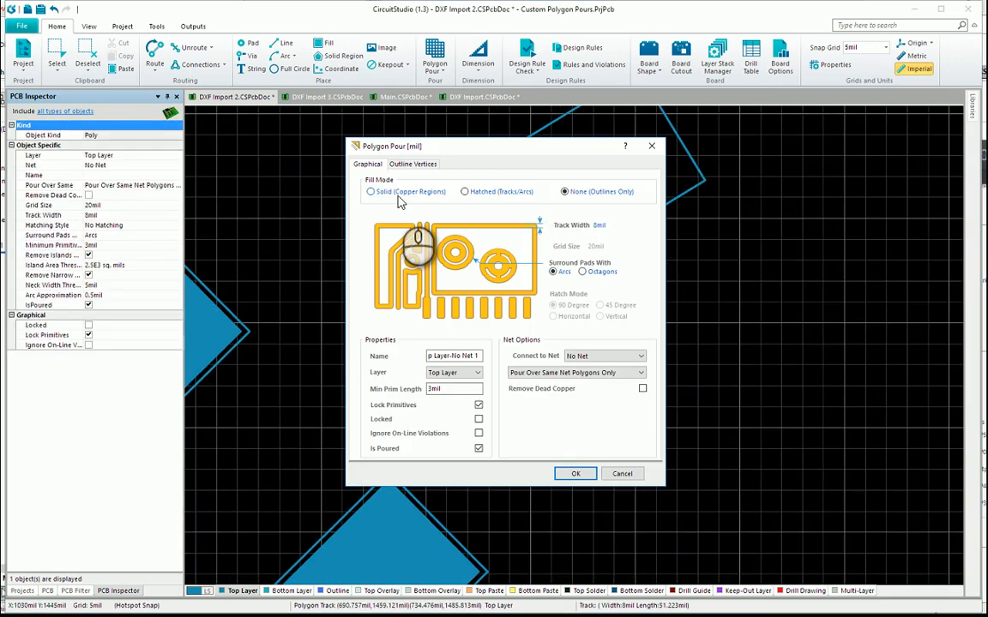
{"action": "left_click", "coordinate": [373, 193]}
{"action": "left_click", "coordinate": [644, 231]}
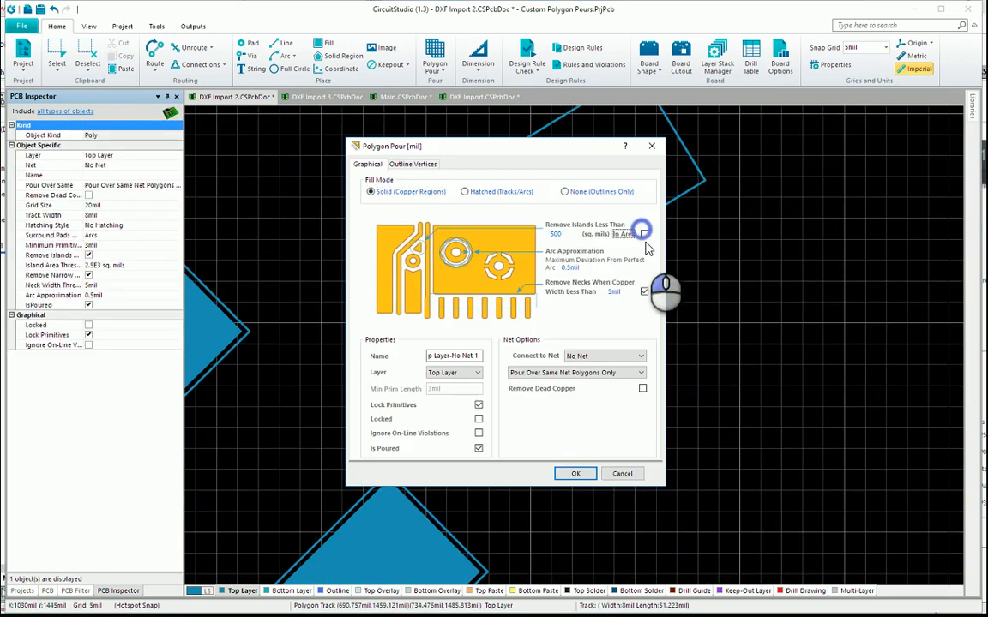
{"action": "left_click", "coordinate": [644, 290]}
{"action": "left_click", "coordinate": [576, 472]}
{"action": "left_click", "coordinate": [581, 355]}
Set the S polygon pour to Solid (Copper Regions) with island and neck removal off and Remove Dead Copper on, and apply the changes.
{"action": "scroll", "coordinate": [429, 310], "scroll_direction": "down", "scroll_amount": 4, "text": "ctrl"}
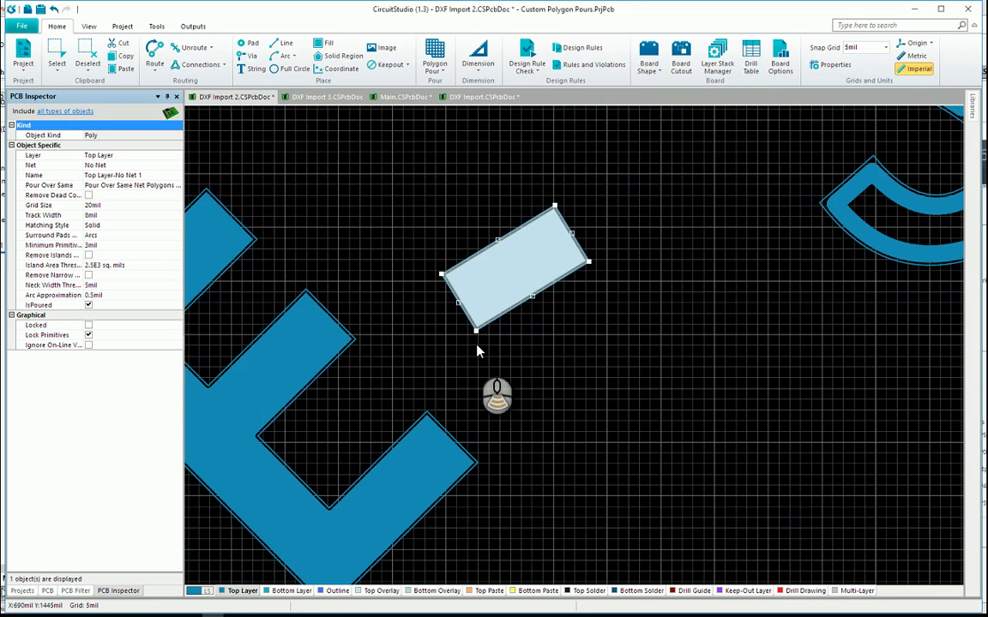
{"action": "scroll", "coordinate": [828, 249], "scroll_direction": "up", "scroll_amount": 4, "text": "ctrl"}
{"action": "double_click", "coordinate": [827, 249]}
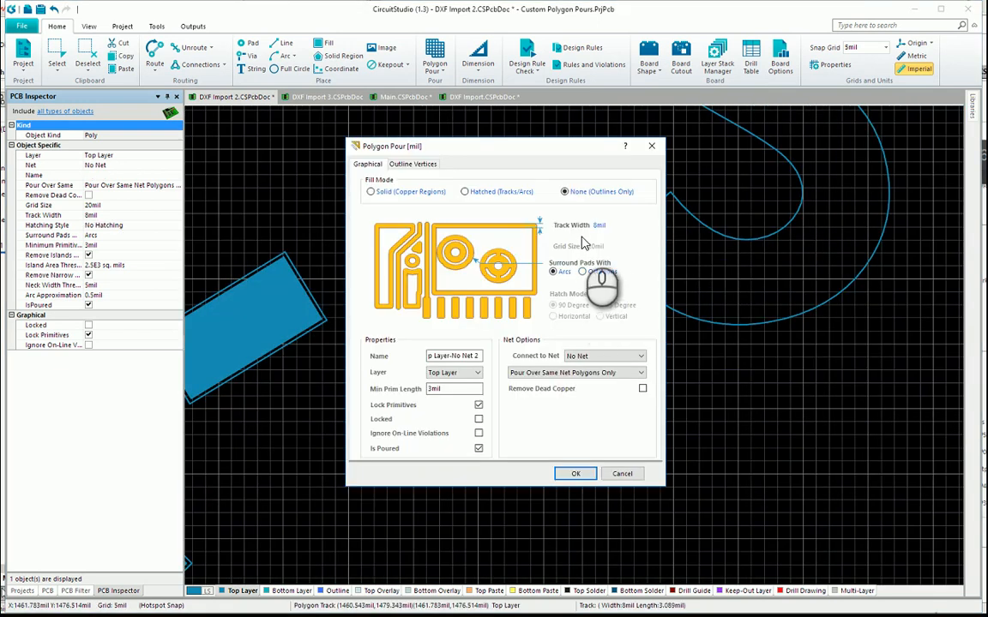
{"action": "left_click", "coordinate": [371, 192]}
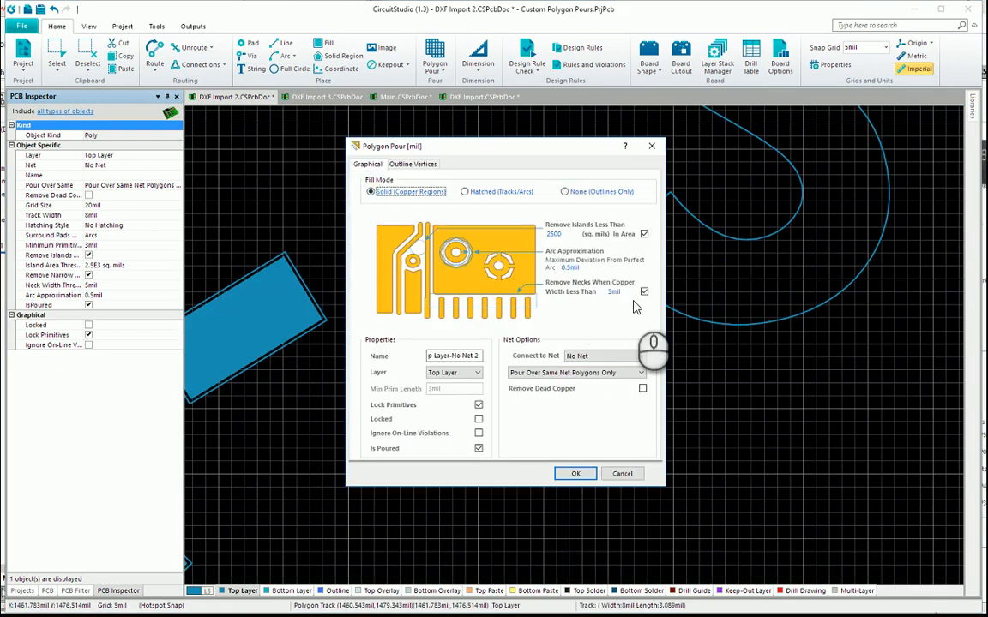
{"action": "left_click", "coordinate": [644, 234]}
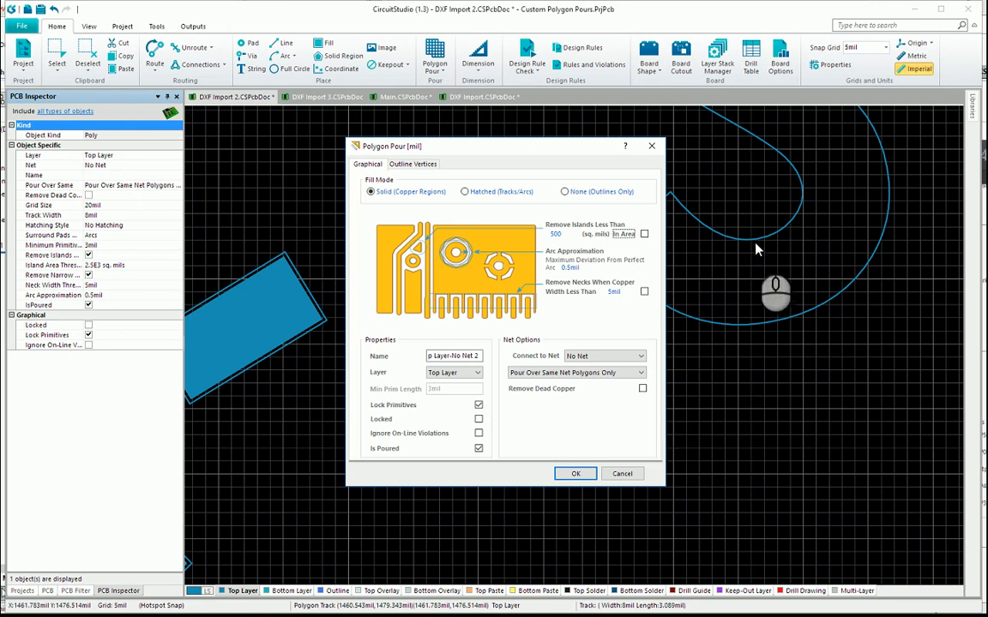
{"action": "left_click", "coordinate": [641, 388]}
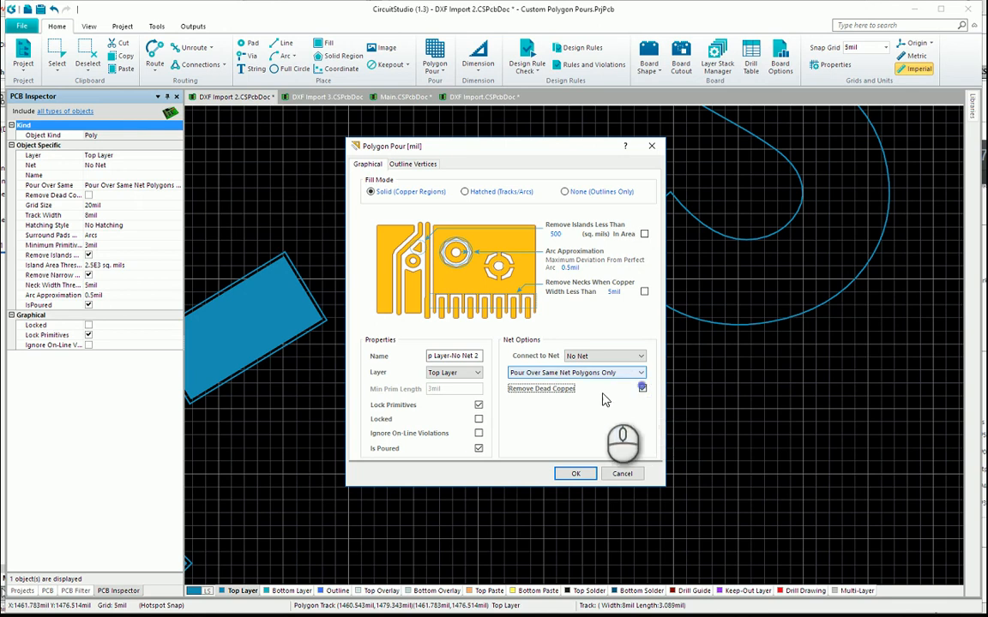
{"action": "left_click", "coordinate": [591, 474]}
{"action": "left_click", "coordinate": [575, 358]}
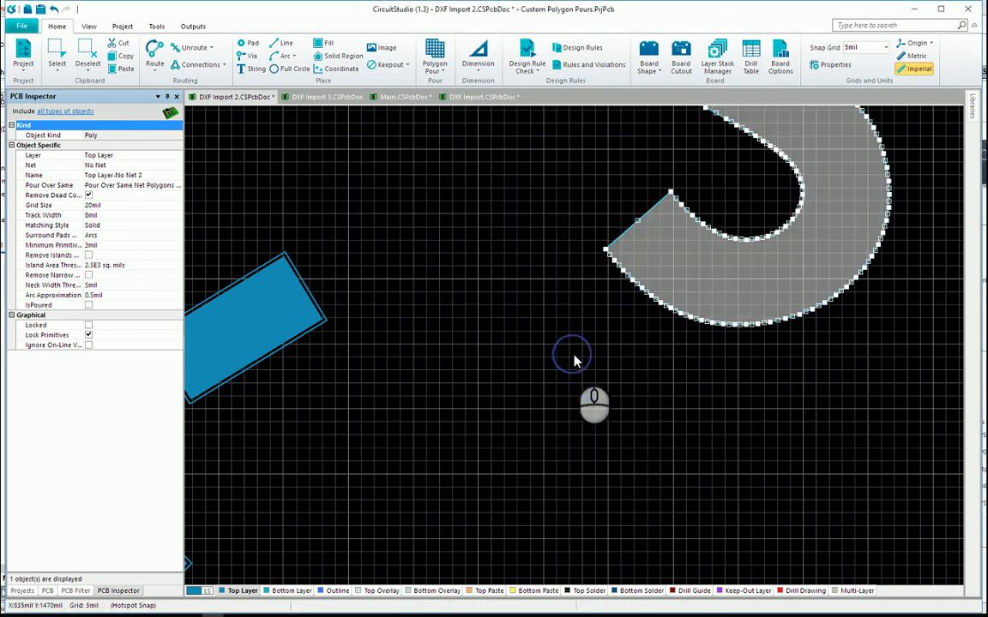
{"action": "left_click", "coordinate": [573, 355]}
{"action": "left_click", "coordinate": [678, 255]}
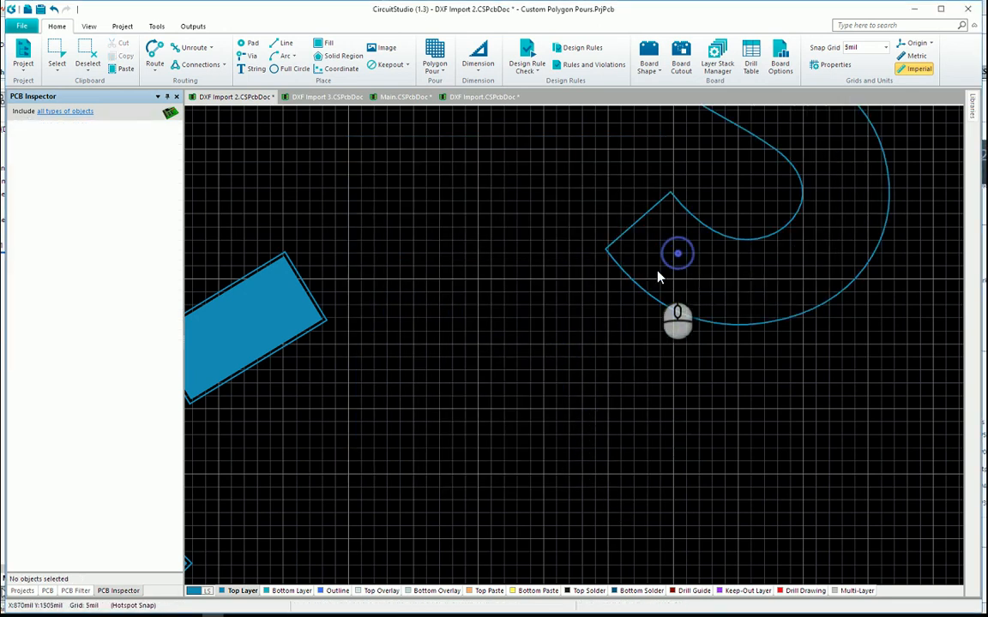
Turn off Remove Dead Copper for the S polygon pour and repour all polygons.
{"action": "double_click", "coordinate": [646, 292]}
{"action": "left_click", "coordinate": [625, 388]}
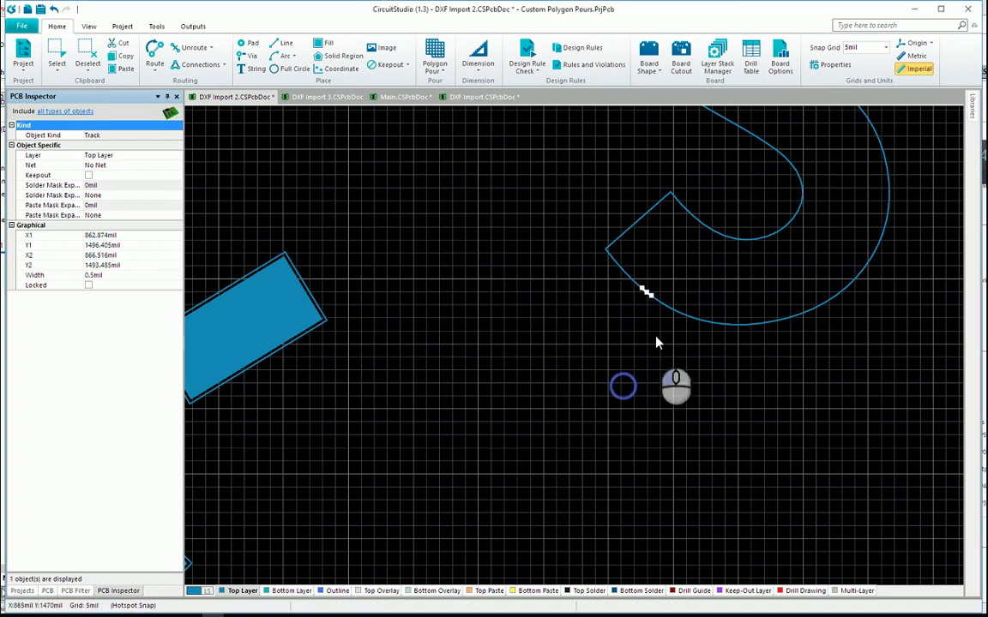
{"action": "double_click", "coordinate": [655, 296]}
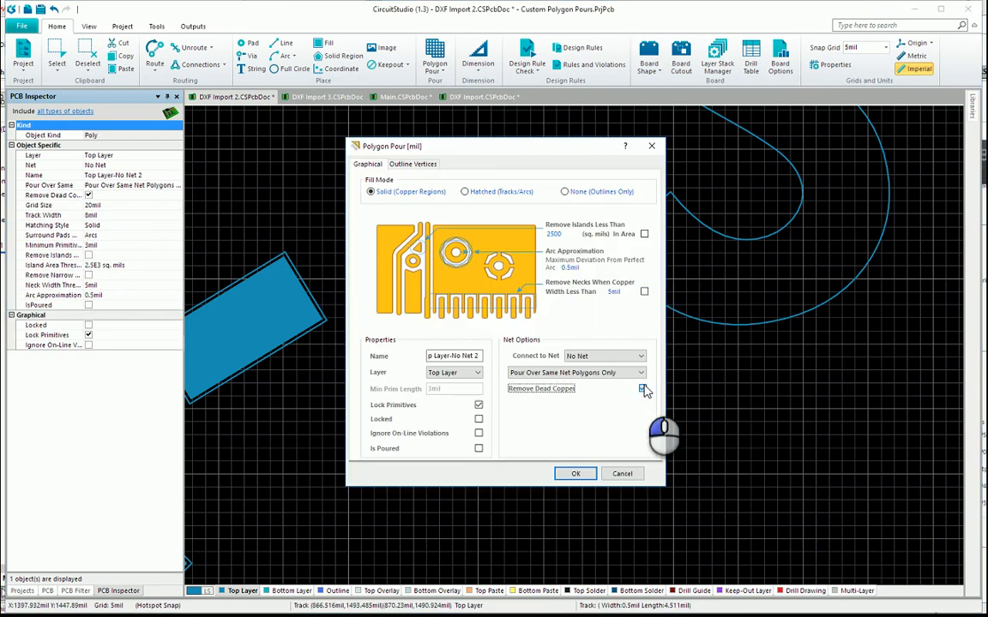
{"action": "left_click", "coordinate": [590, 473]}
{"action": "left_click", "coordinate": [558, 409]}
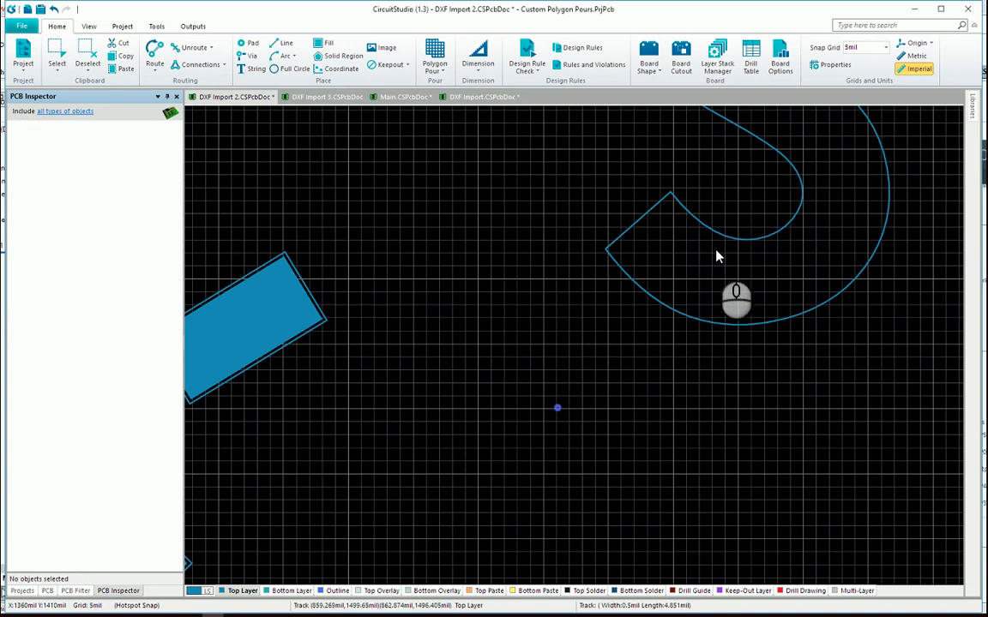
{"action": "left_click", "coordinate": [434, 68]}
{"action": "left_click", "coordinate": [446, 106]}
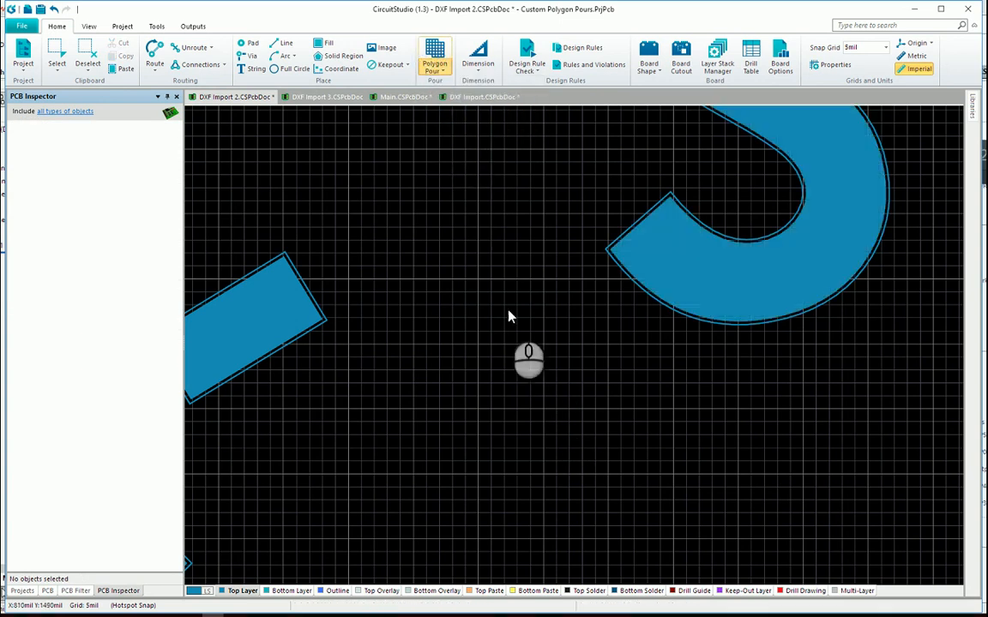
Set the T polygon pour to Solid (Copper Regions) and repour it.
{"action": "scroll", "coordinate": [553, 281], "scroll_direction": "down", "scroll_amount": 3, "text": "ctrl"}
{"action": "scroll", "coordinate": [719, 238], "scroll_direction": "up", "scroll_amount": 4, "text": "ctrl"}
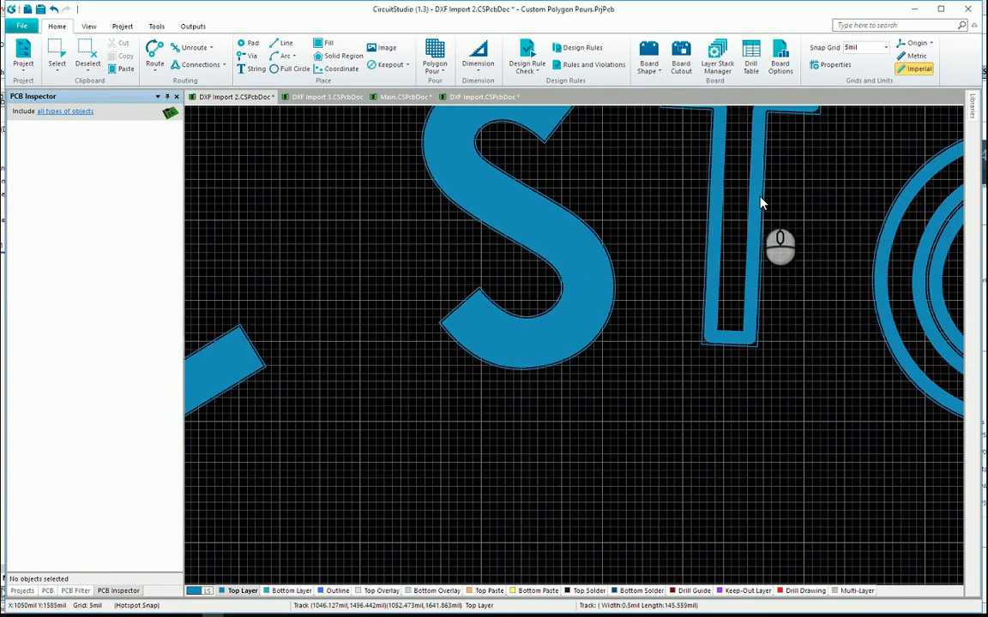
{"action": "double_click", "coordinate": [757, 195]}
{"action": "left_click", "coordinate": [374, 191]}
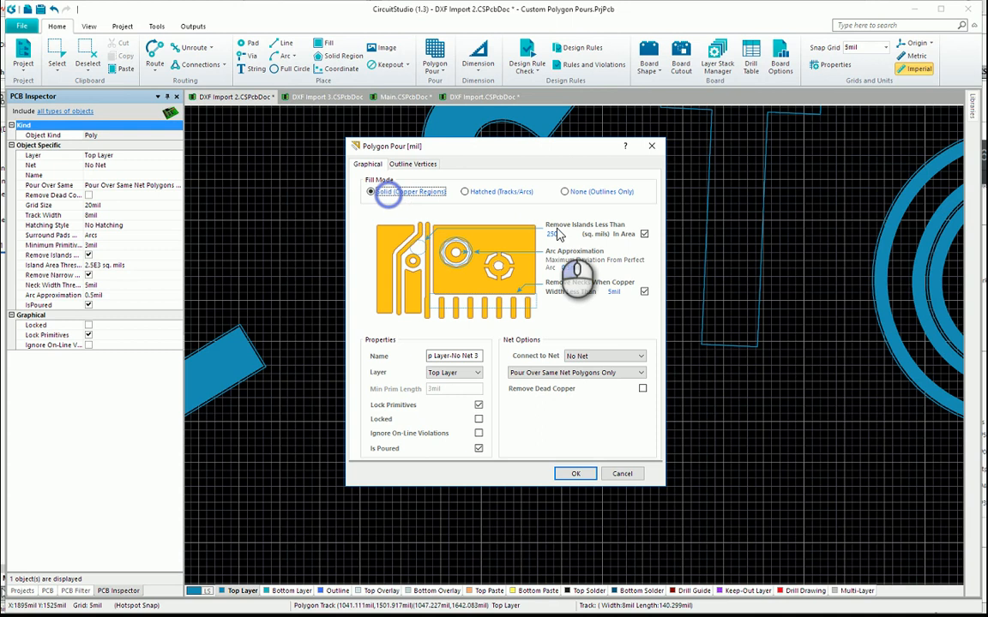
{"action": "left_click", "coordinate": [582, 474]}
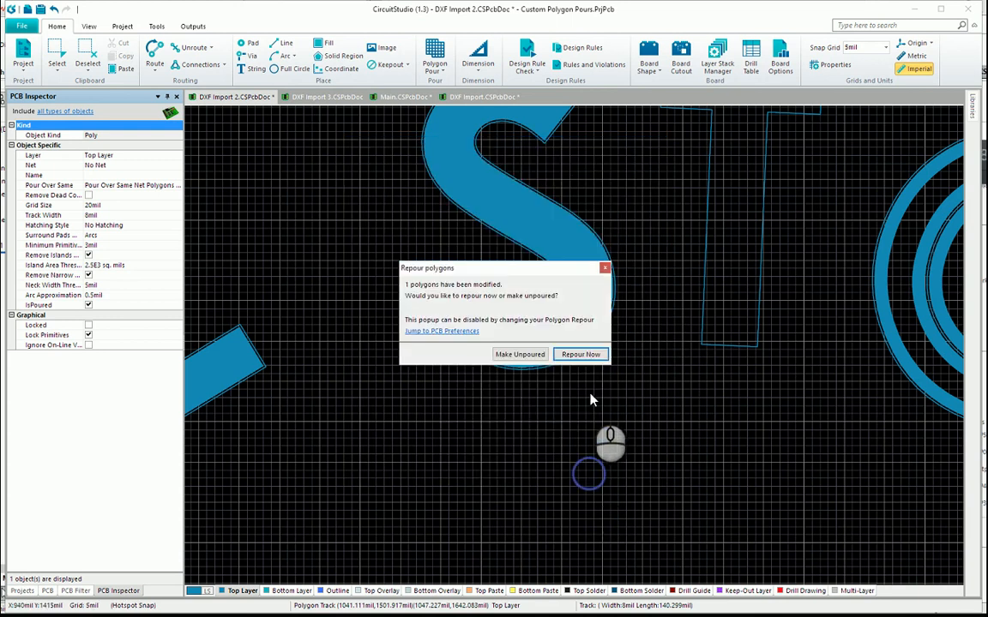
{"action": "left_click", "coordinate": [571, 357]}
{"action": "left_click", "coordinate": [547, 390]}
Set the O polygon pours to Solid (Copper Regions) with island and neck removal off, and repour them.
{"action": "scroll", "coordinate": [877, 293], "scroll_direction": "down", "scroll_amount": 3, "text": "ctrl"}
{"action": "scroll", "coordinate": [840, 229], "scroll_direction": "up", "scroll_amount": 3, "text": "ctrl"}
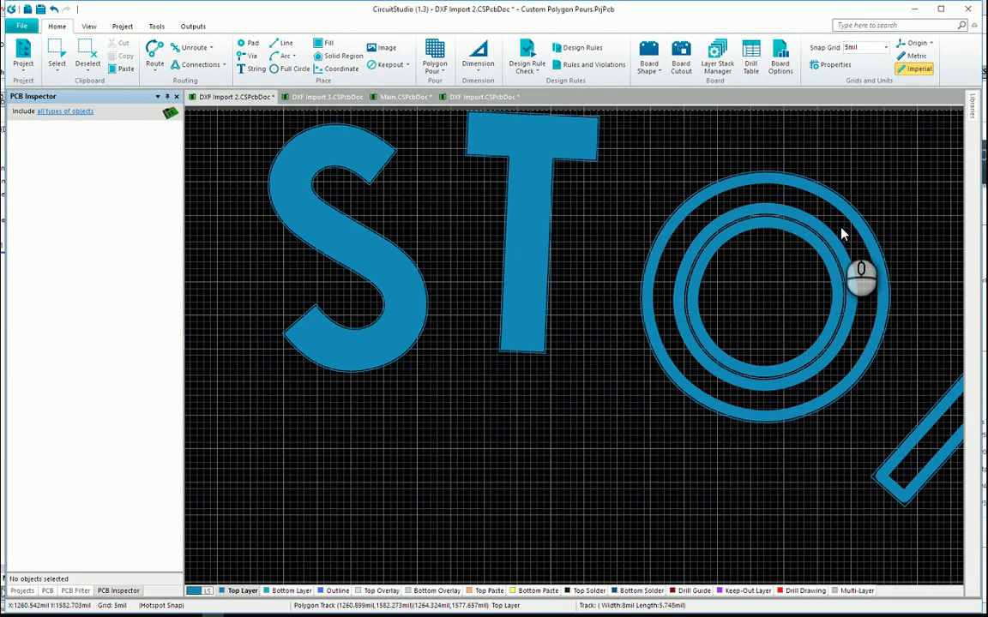
{"action": "double_click", "coordinate": [839, 221]}
{"action": "left_click", "coordinate": [372, 192]}
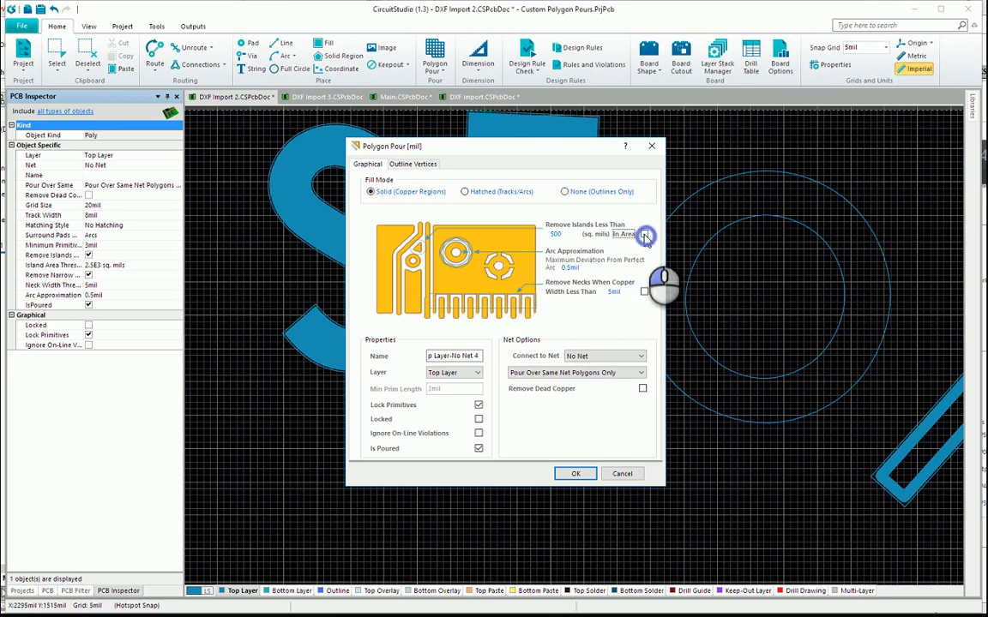
{"action": "left_click", "coordinate": [567, 474]}
{"action": "left_click", "coordinate": [581, 354]}
{"action": "left_click", "coordinate": [547, 406]}
Set the P polygon pour to Solid (Copper Regions), turn off island and neck removal, and repour it.
{"action": "scroll", "coordinate": [564, 342], "scroll_direction": "down", "scroll_amount": 3, "text": "ctrl"}
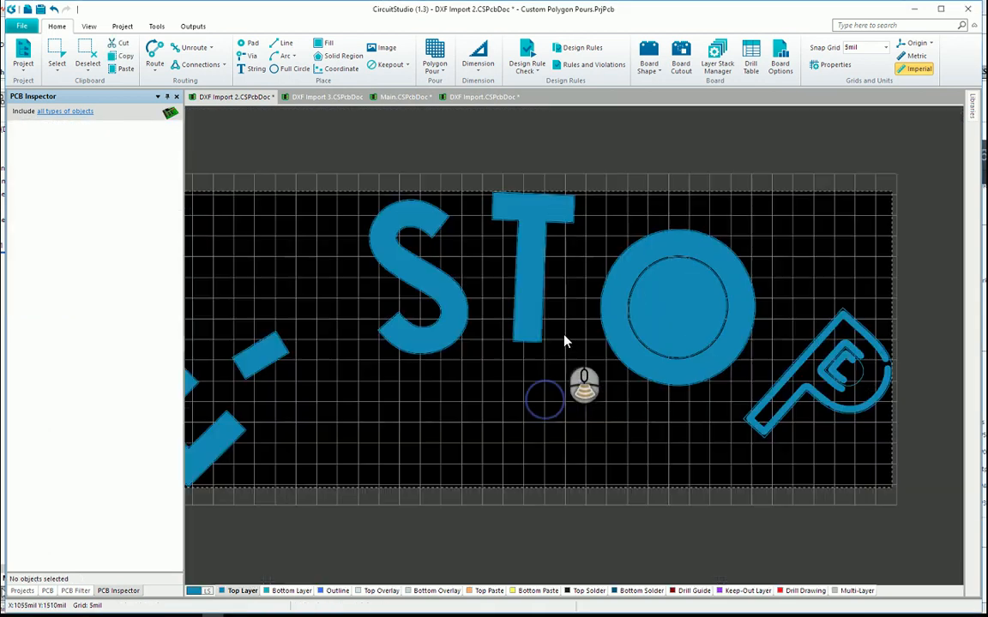
{"action": "scroll", "coordinate": [727, 336], "scroll_direction": "up", "scroll_amount": 5, "text": "ctrl"}
{"action": "double_click", "coordinate": [725, 341]}
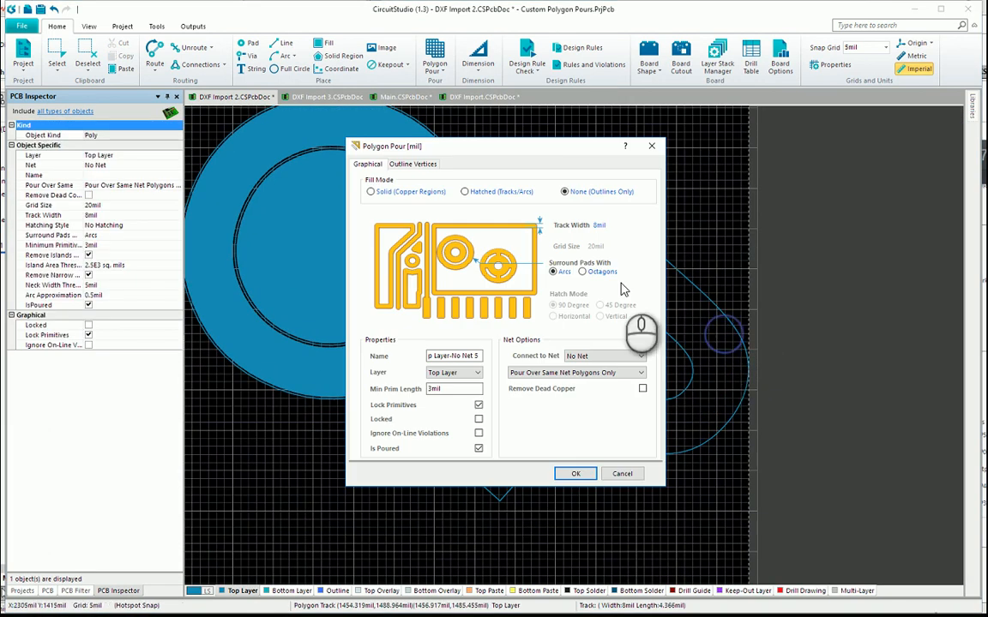
{"action": "left_click", "coordinate": [410, 191]}
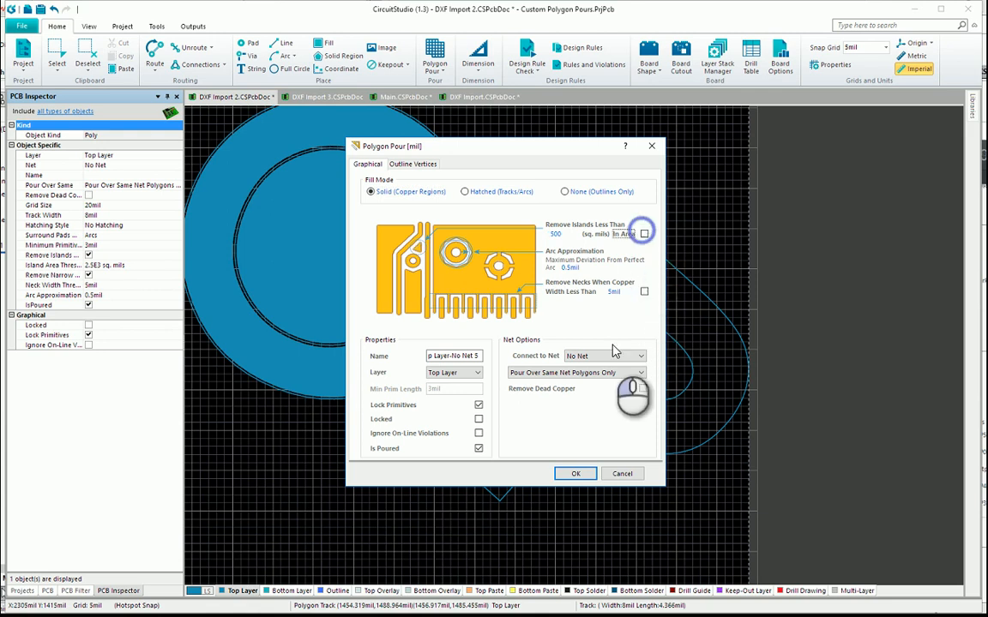
{"action": "left_click", "coordinate": [574, 473]}
{"action": "left_click", "coordinate": [580, 355]}
{"action": "left_click", "coordinate": [831, 313]}
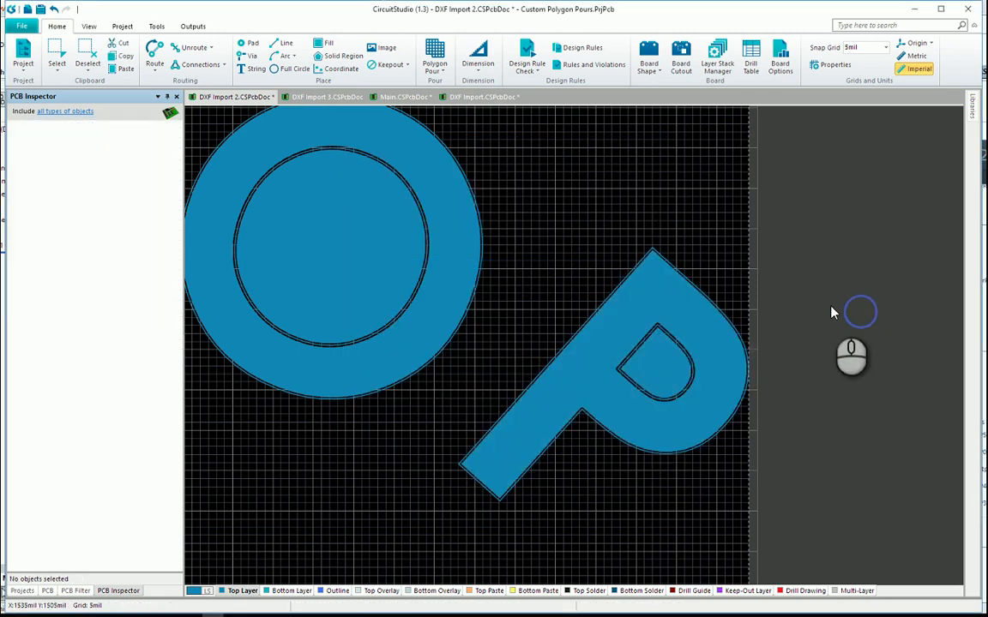
Set the Clearance design rule's Minimum Clearance to 0 mil and repour all polygons.
{"action": "scroll", "coordinate": [580, 352], "scroll_direction": "down", "scroll_amount": 5, "text": "ctrl"}
{"action": "scroll", "coordinate": [355, 320], "scroll_direction": "up", "scroll_amount": 5, "text": "ctrl"}
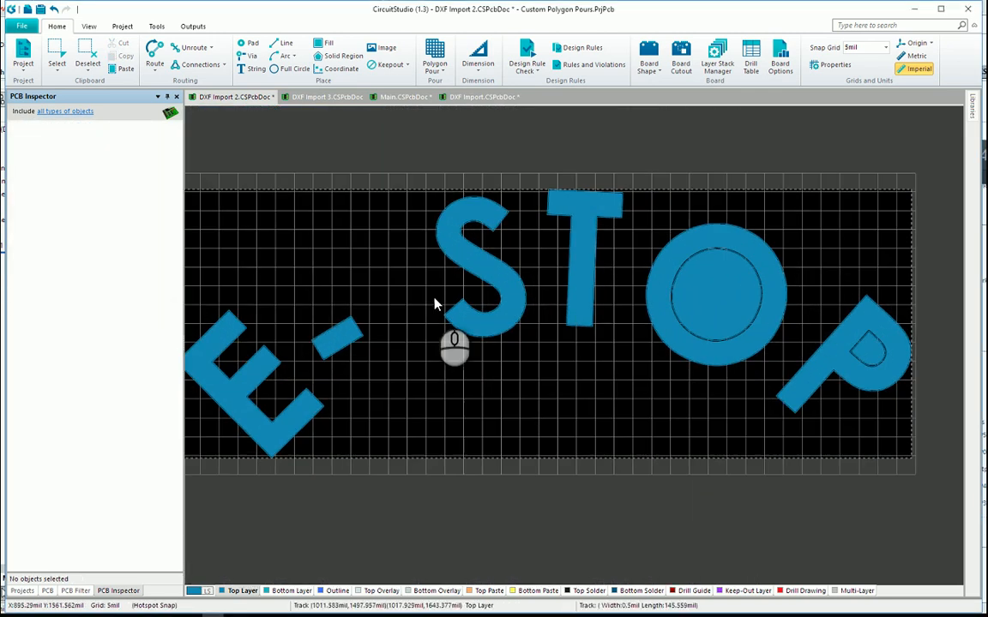
{"action": "left_click", "coordinate": [576, 49]}
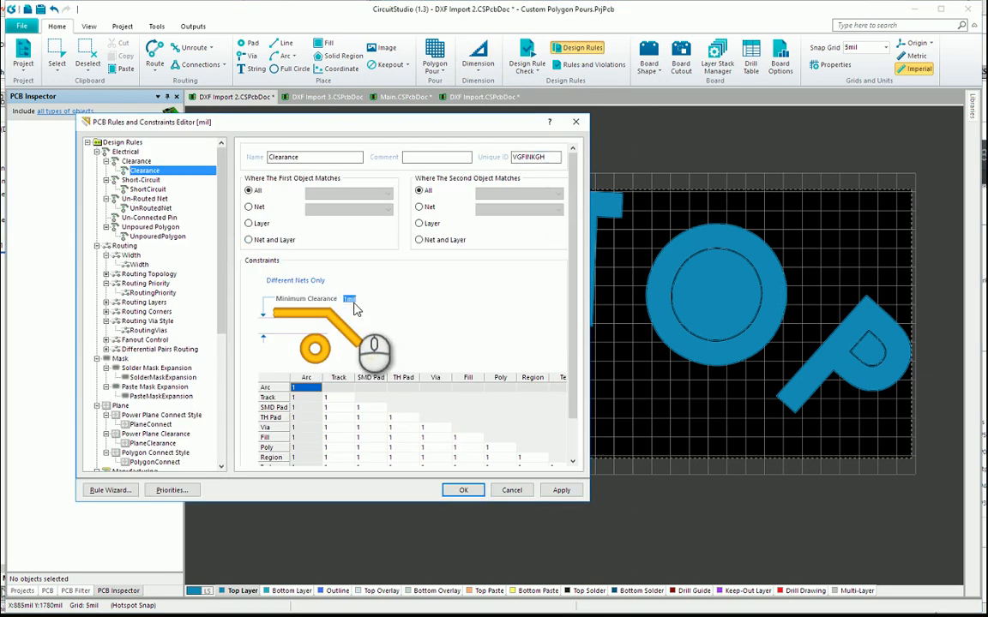
{"action": "left_click", "coordinate": [561, 489]}
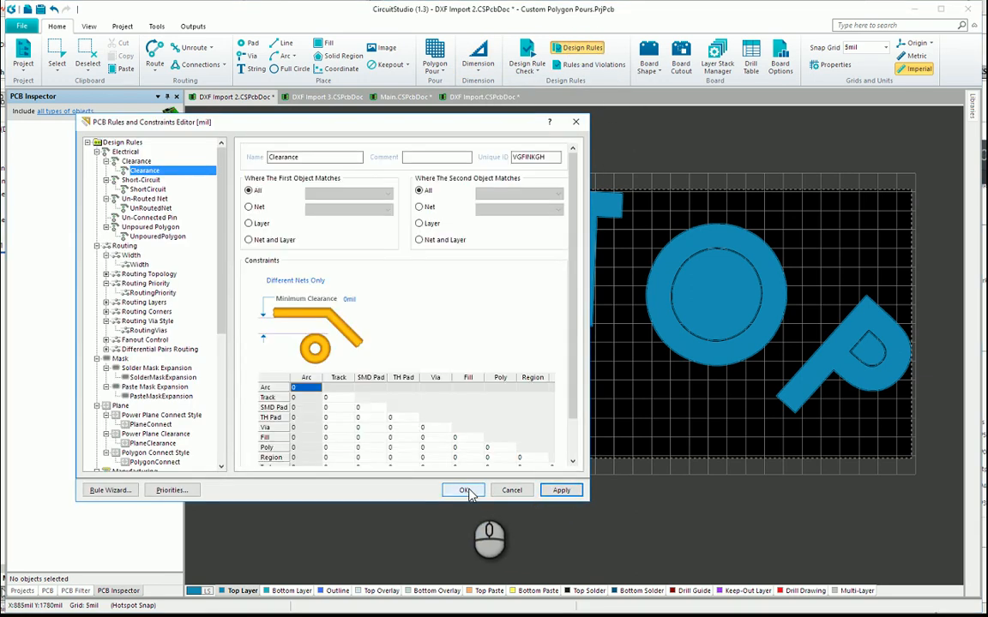
{"action": "left_click", "coordinate": [465, 489]}
{"action": "left_click", "coordinate": [435, 67]}
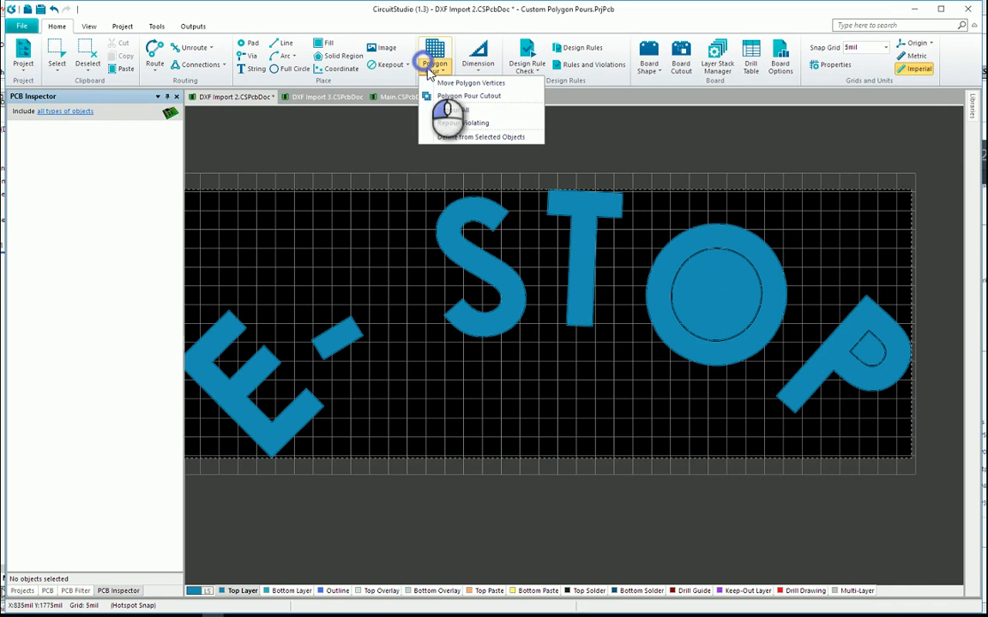
{"action": "left_click", "coordinate": [455, 109]}
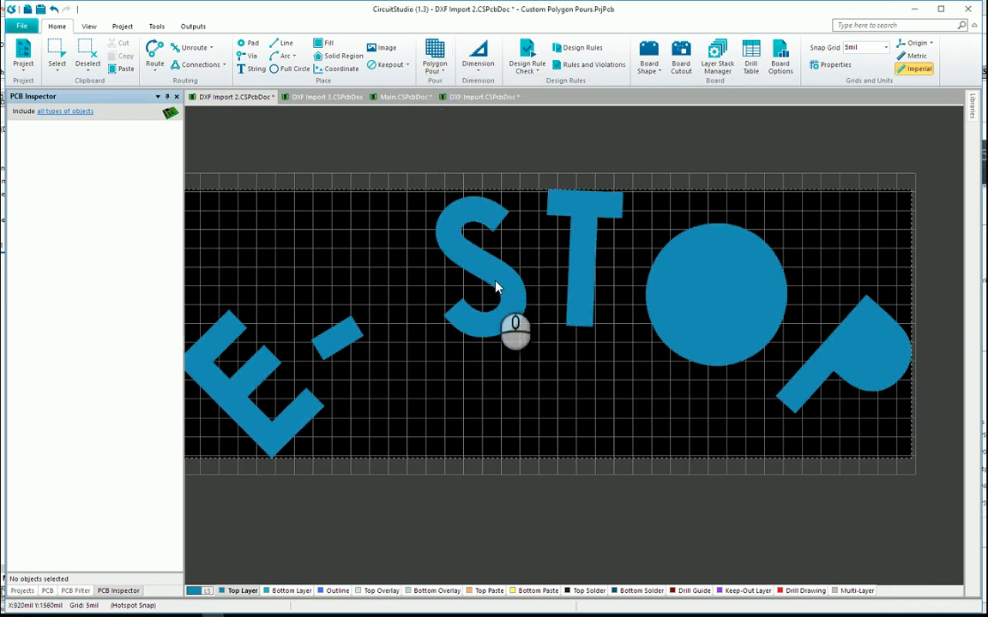
Copy the complete E-STOP lettering from DXF Import 2 and paste it into Main.CSPcbDoc below the large curved shape.
{"action": "scroll", "coordinate": [496, 287], "scroll_direction": "down", "scroll_amount": 2, "text": "ctrl"}
{"action": "left_click_drag", "start_coordinate": [242, 194], "coordinate": [903, 493]}
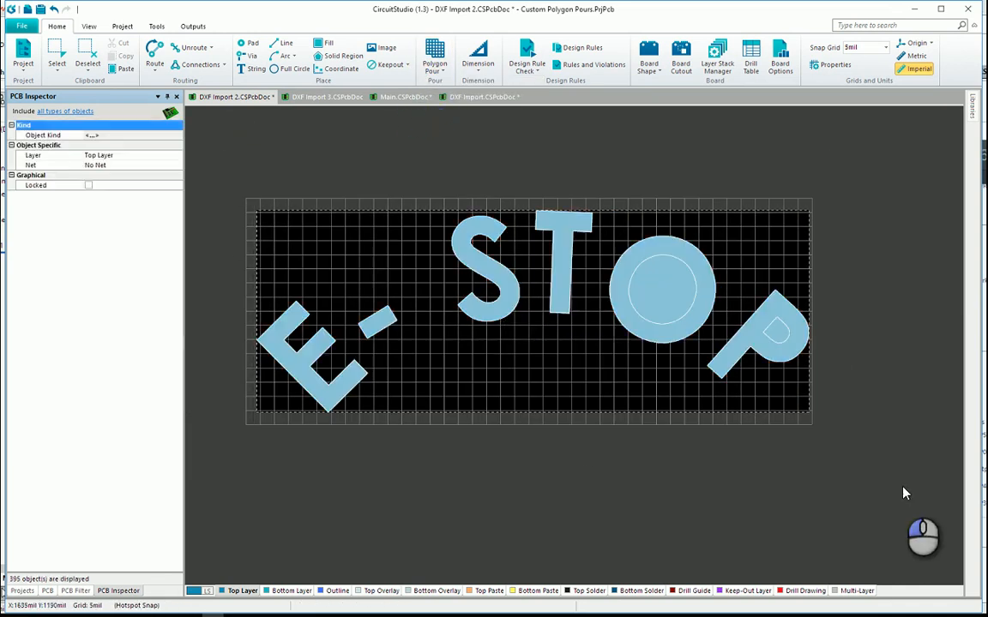
{"action": "left_click", "coordinate": [648, 283]}
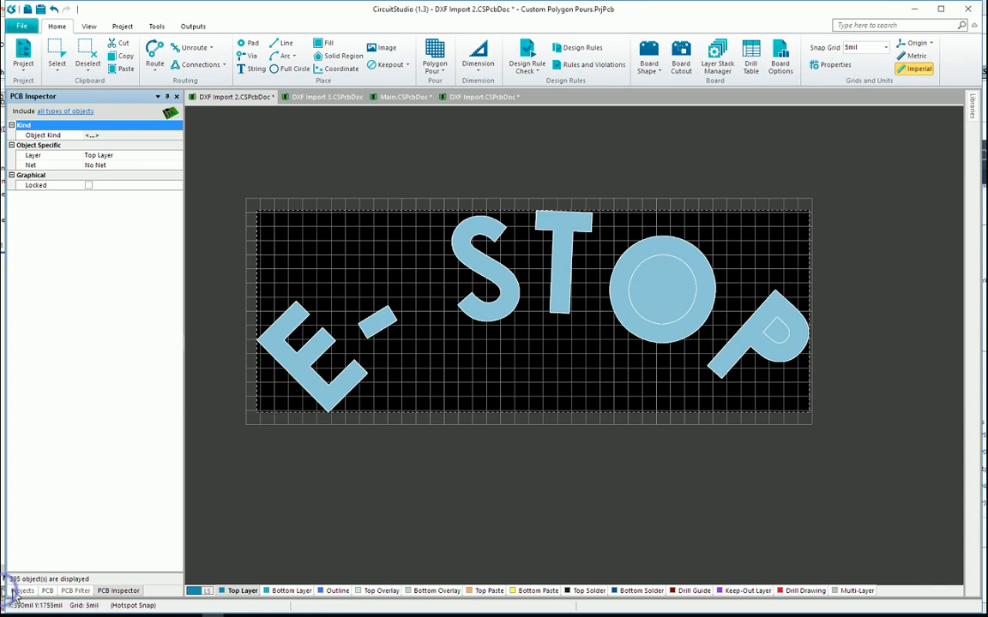
{"action": "left_click", "coordinate": [17, 591]}
{"action": "double_click", "coordinate": [85, 156]}
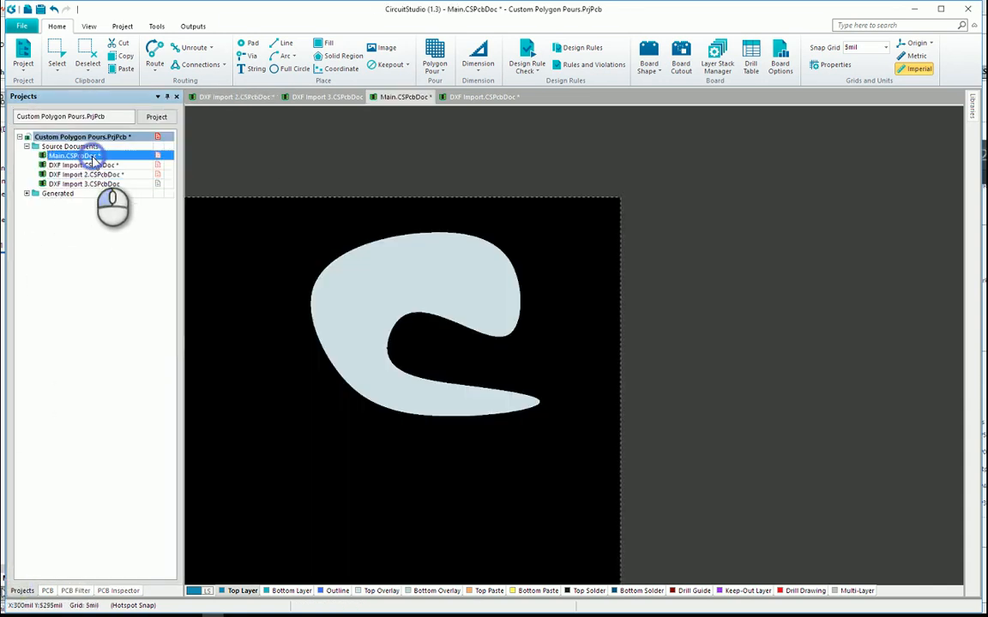
{"action": "key", "text": "ctrl+a"}
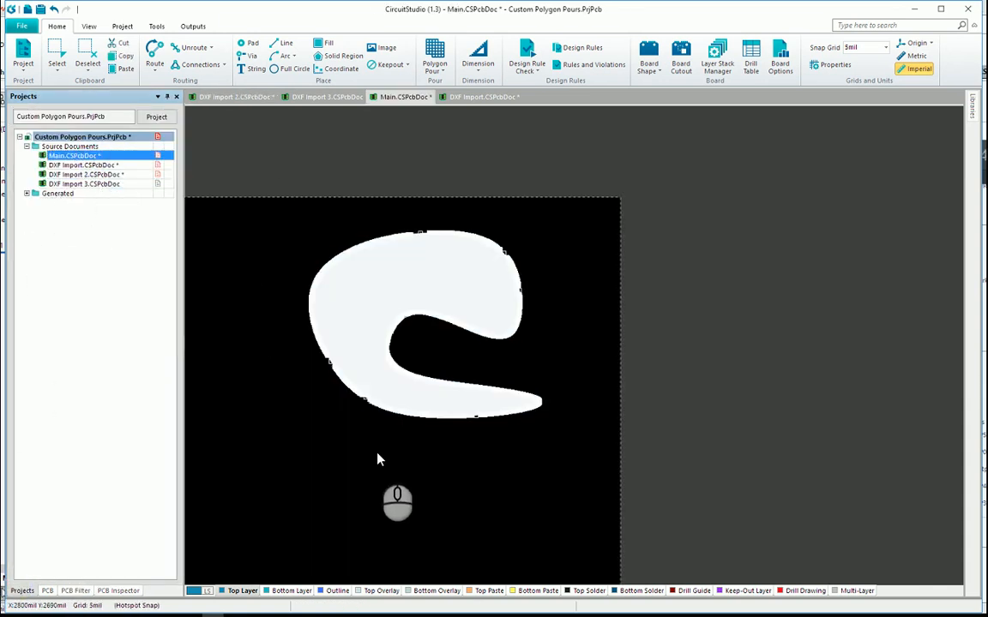
{"action": "key", "text": "ctrl+v"}
{"action": "left_click", "coordinate": [377, 468]}
{"action": "left_click", "coordinate": [416, 475]}
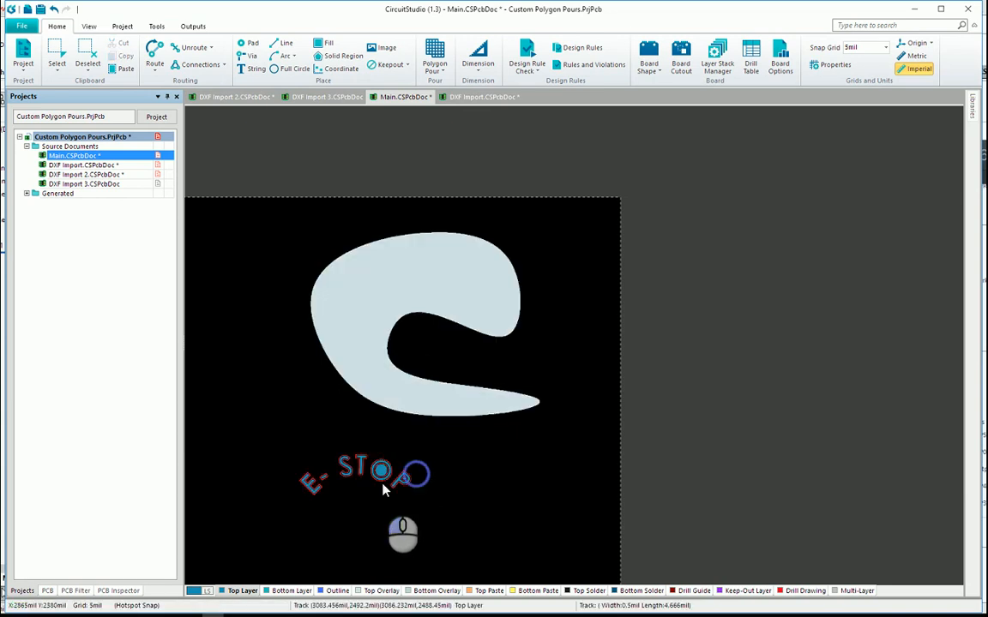
Check the pasted lettering against the main board's Clearance constraints without changing them, and undo the paste.
{"action": "scroll", "coordinate": [383, 485], "scroll_direction": "up", "scroll_amount": 5, "text": "ctrl"}
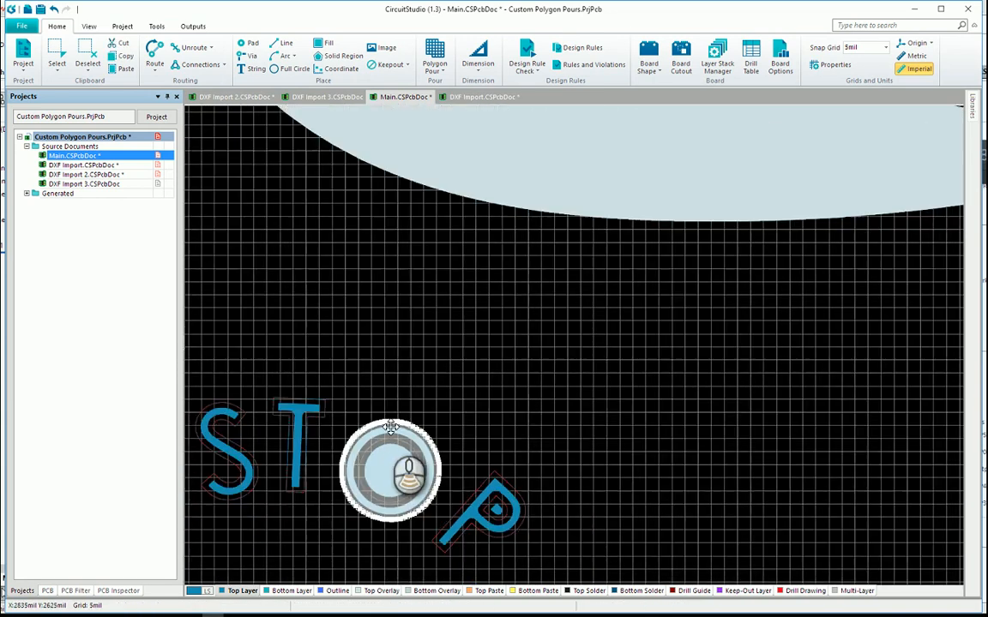
{"action": "scroll", "coordinate": [391, 429], "scroll_direction": "down", "scroll_amount": 2, "text": "ctrl"}
{"action": "scroll", "coordinate": [291, 463], "scroll_direction": "up", "scroll_amount": 6, "text": "ctrl"}
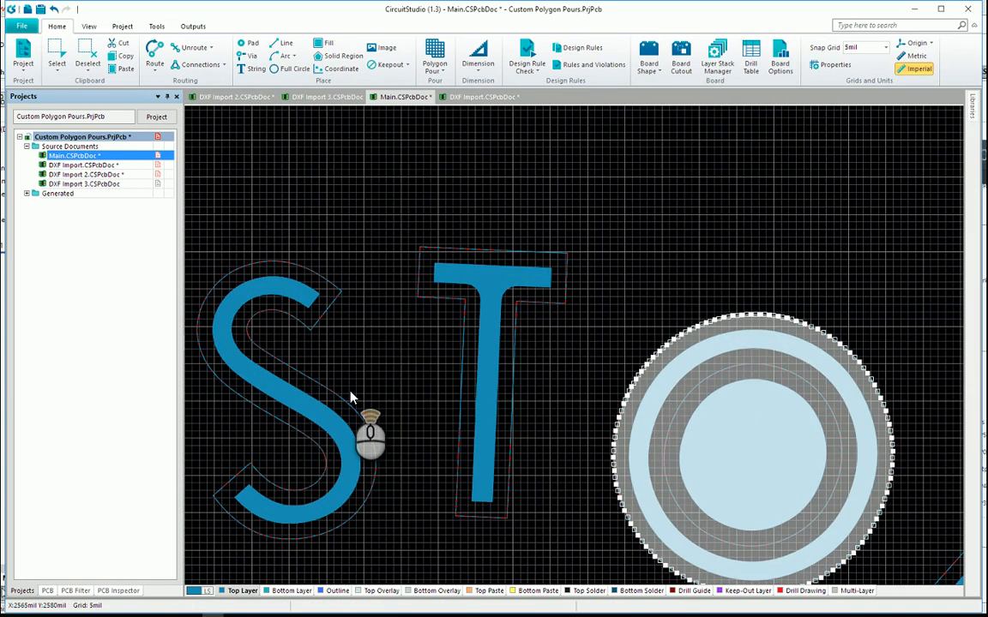
{"action": "scroll", "coordinate": [350, 397], "scroll_direction": "up", "scroll_amount": 2, "text": "ctrl"}
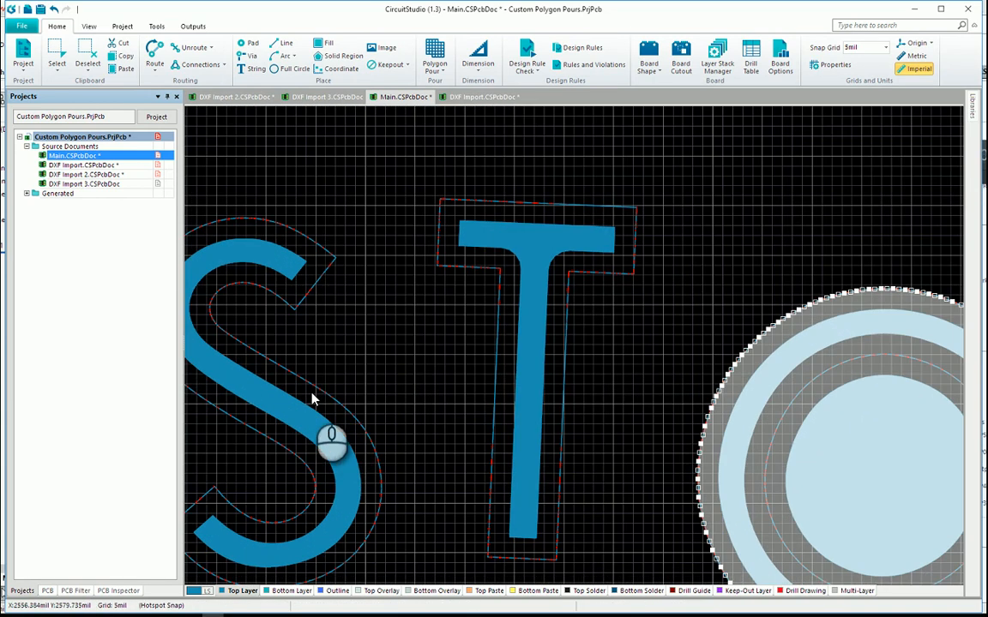
{"action": "left_click", "coordinate": [579, 48]}
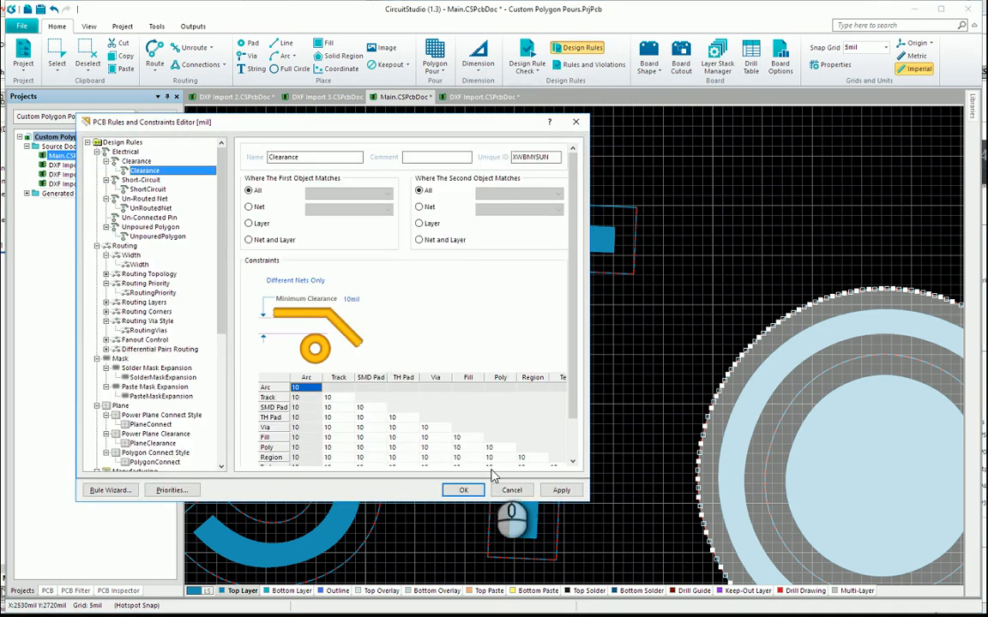
{"action": "left_click", "coordinate": [510, 491]}
{"action": "scroll", "coordinate": [605, 363], "scroll_direction": "down", "scroll_amount": 4, "text": "ctrl"}
{"action": "scroll", "coordinate": [592, 326], "scroll_direction": "up", "scroll_amount": 6, "text": "ctrl"}
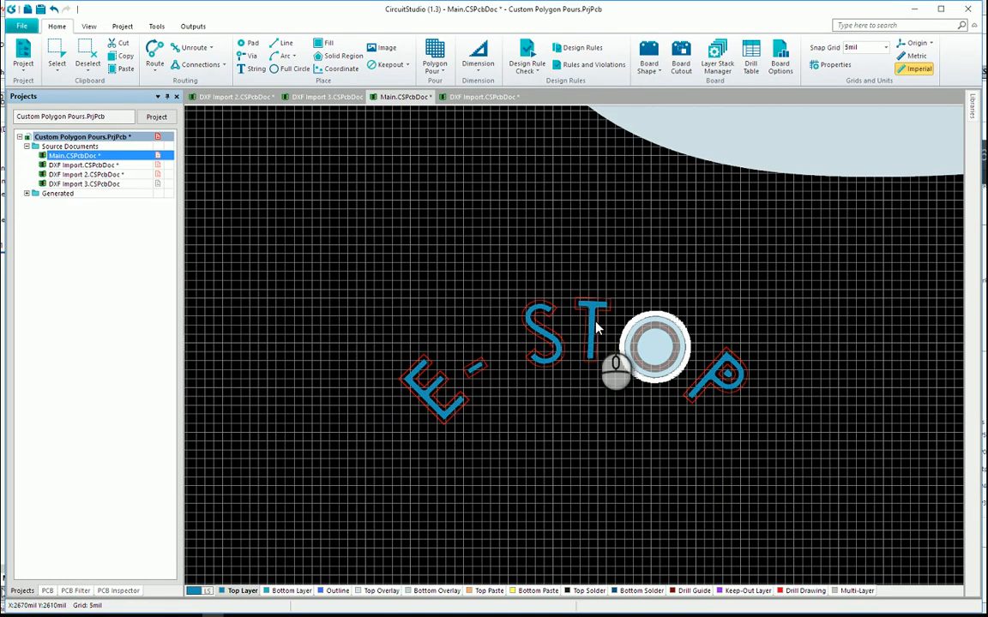
{"action": "scroll", "coordinate": [582, 320], "scroll_direction": "down", "scroll_amount": 1, "text": "ctrl"}
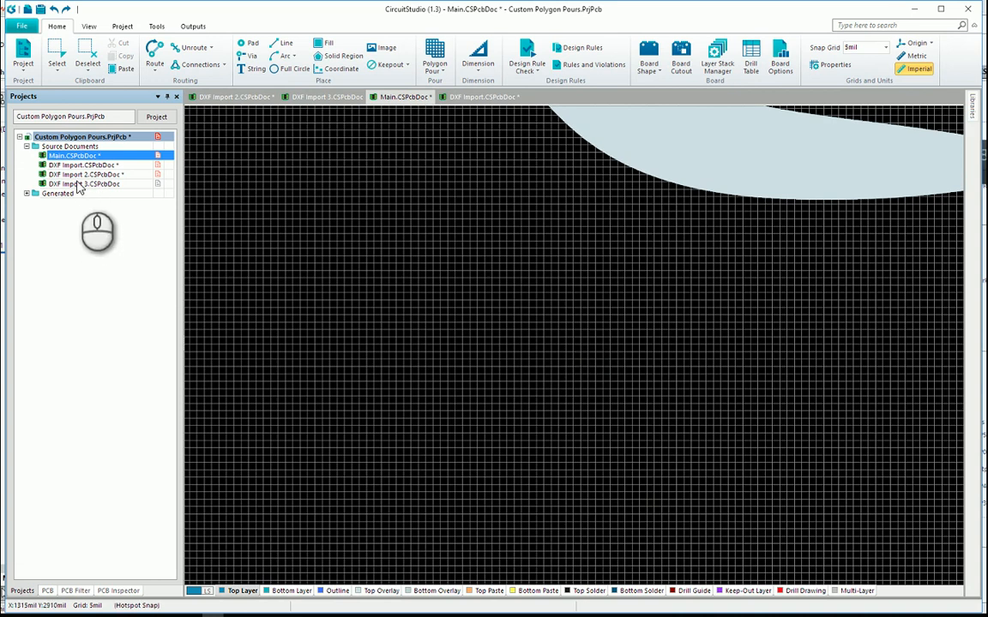
Reopen DXF Import 2.CSPcbDoc and filter its objects to Track across all groups and layers.
{"action": "double_click", "coordinate": [76, 175]}
{"action": "scroll", "coordinate": [657, 459], "scroll_direction": "down", "scroll_amount": 2}
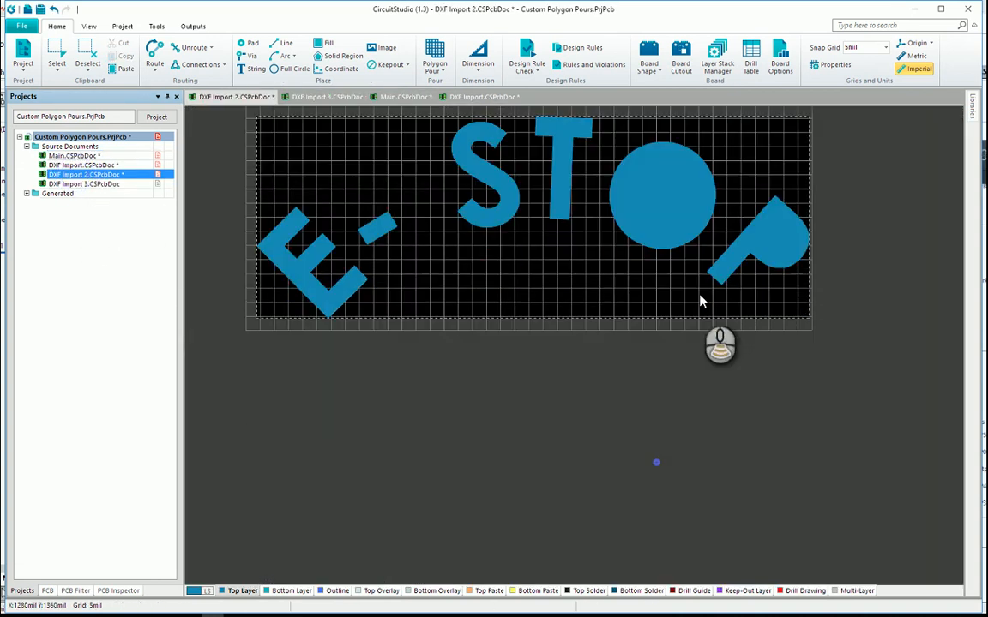
{"action": "scroll", "coordinate": [708, 283], "scroll_direction": "up", "scroll_amount": 2, "text": "ctrl"}
{"action": "scroll", "coordinate": [440, 188], "scroll_direction": "up", "scroll_amount": 2, "text": "ctrl"}
{"action": "scroll", "coordinate": [379, 243], "scroll_direction": "up", "scroll_amount": 2, "text": "ctrl"}
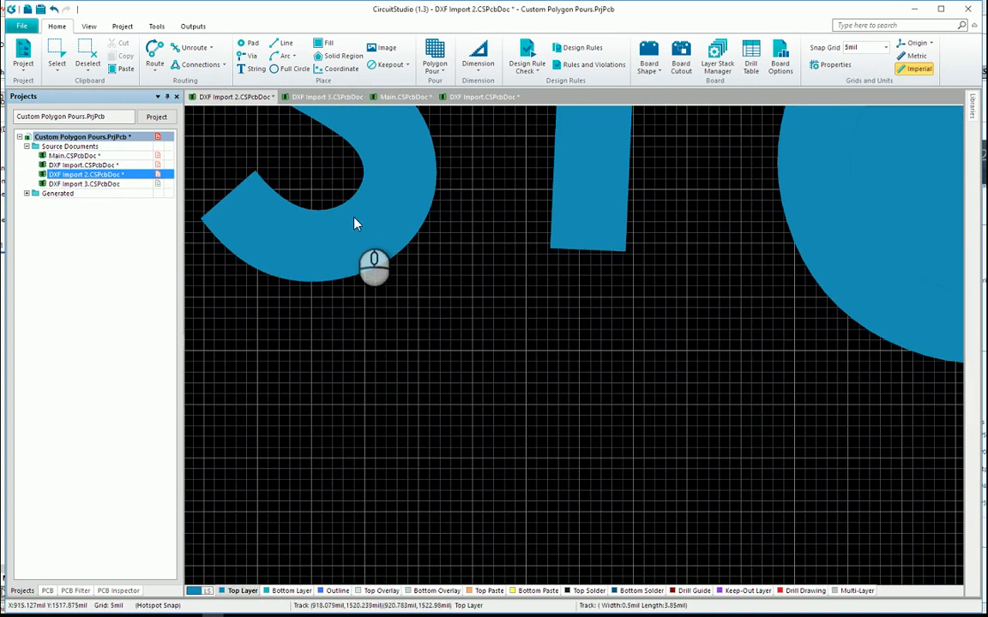
{"action": "left_click", "coordinate": [88, 592]}
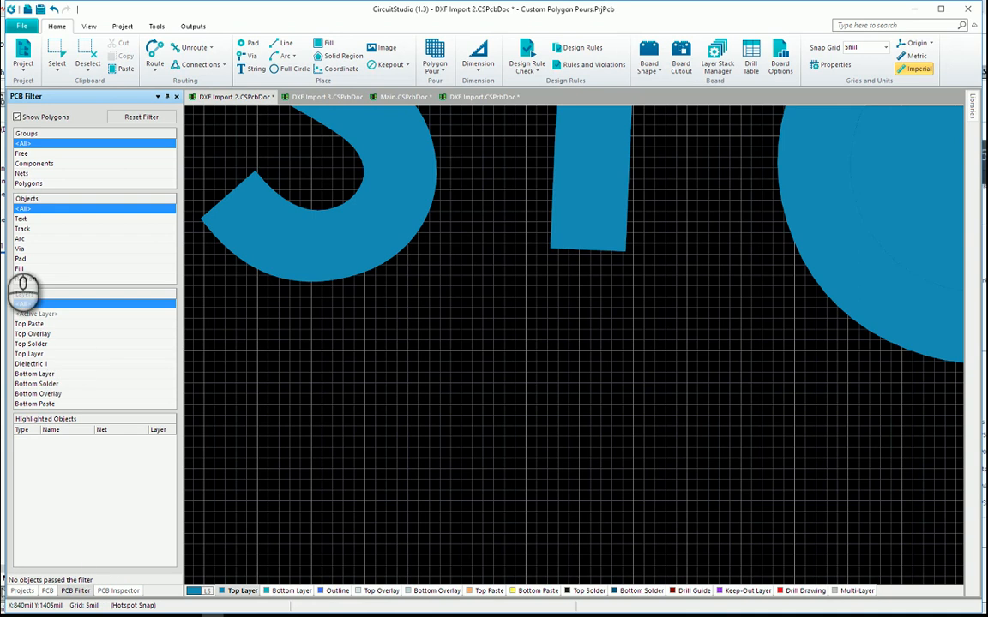
{"action": "left_click", "coordinate": [24, 230]}
{"action": "scroll", "coordinate": [206, 309], "scroll_direction": "down", "scroll_amount": 5, "text": "ctrl"}
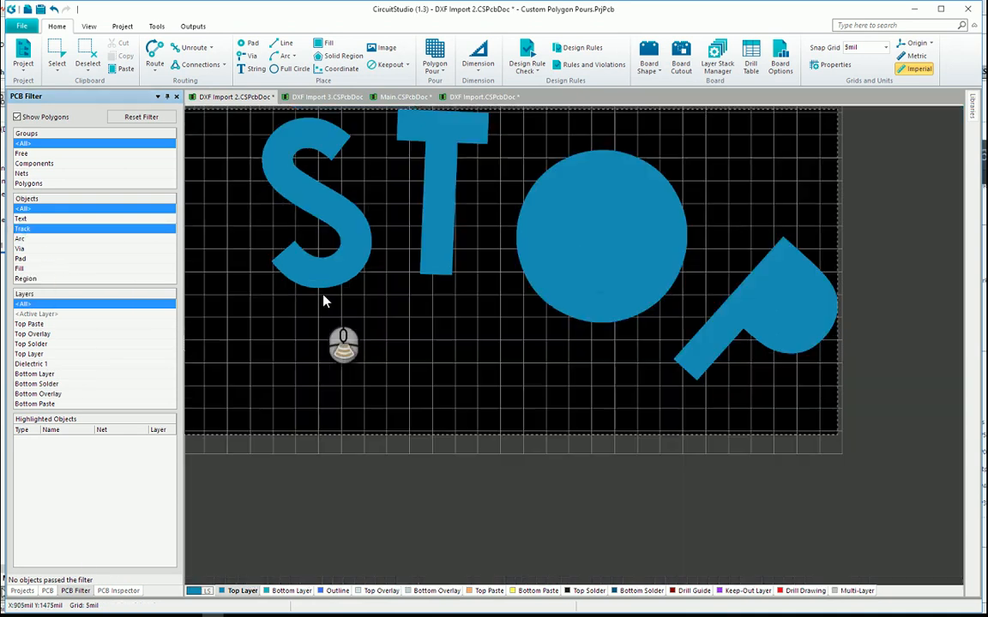
{"action": "left_click", "coordinate": [523, 308]}
{"action": "left_click", "coordinate": [638, 302]}
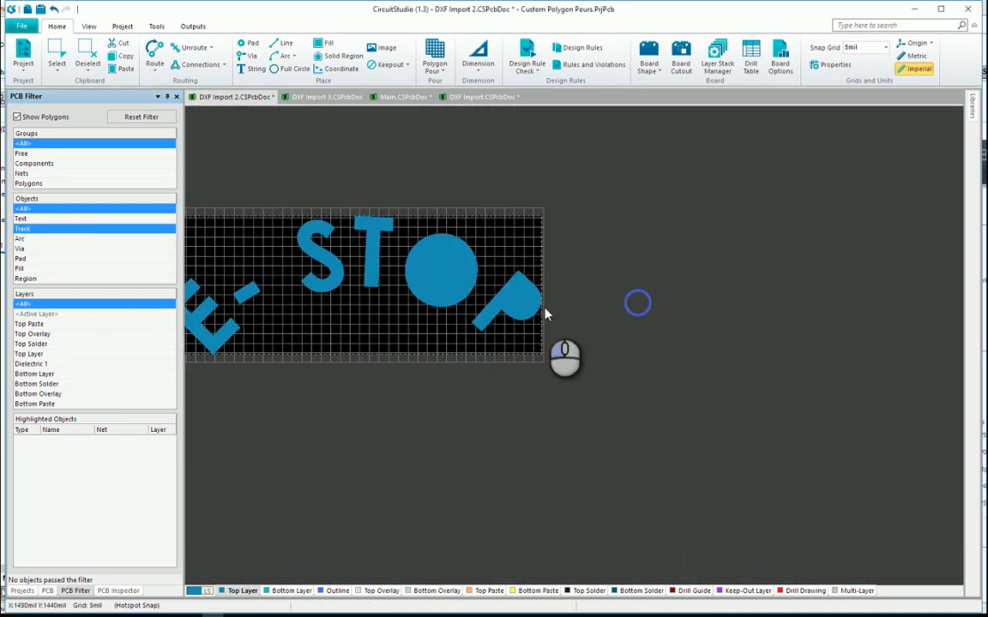
{"action": "scroll", "coordinate": [487, 260], "scroll_direction": "up", "scroll_amount": 5, "text": "ctrl"}
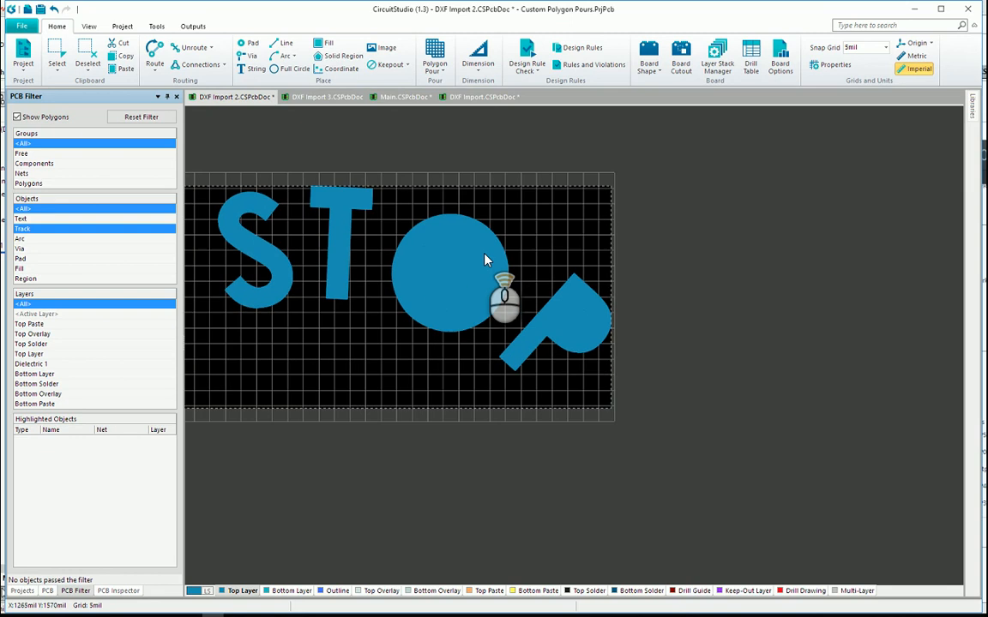
{"action": "scroll", "coordinate": [446, 260], "scroll_direction": "down", "scroll_amount": 3, "text": "ctrl"}
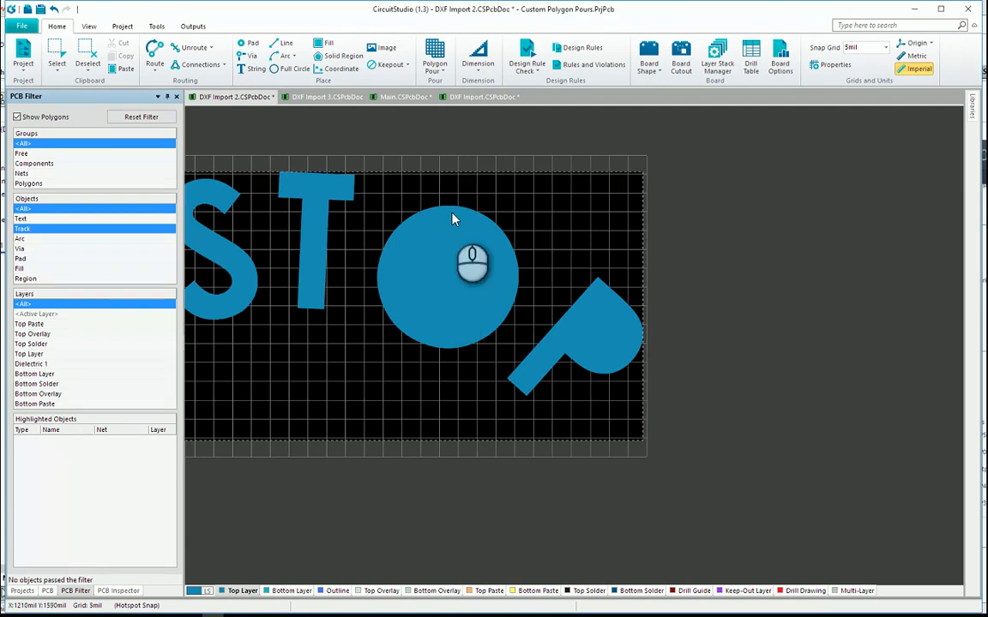
Explode the polygon inside the letter O to free primitives and delete the inner region to open its center.
{"action": "right_click", "coordinate": [453, 267]}
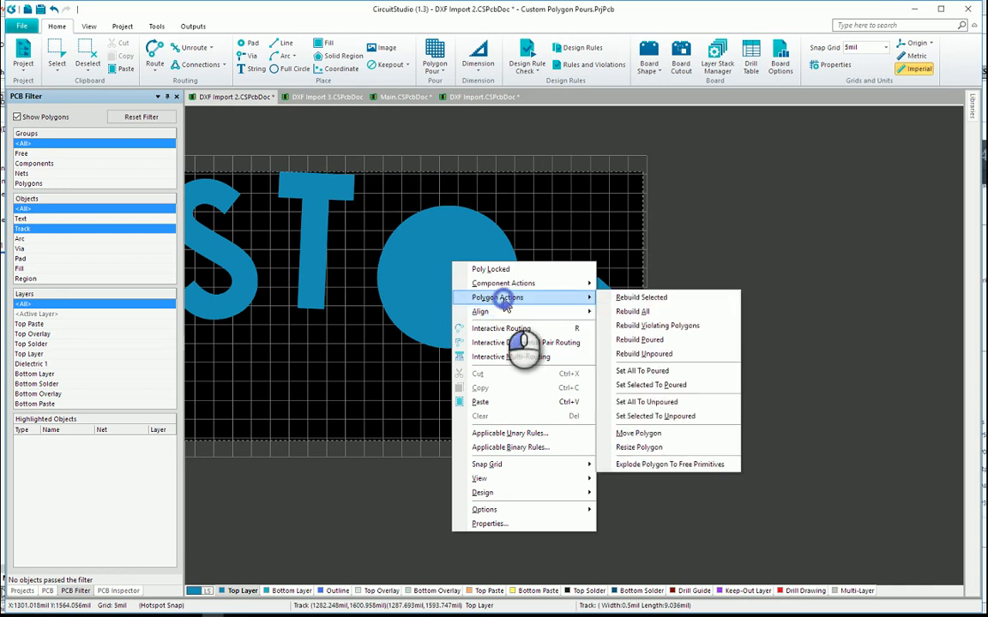
{"action": "left_click", "coordinate": [586, 297]}
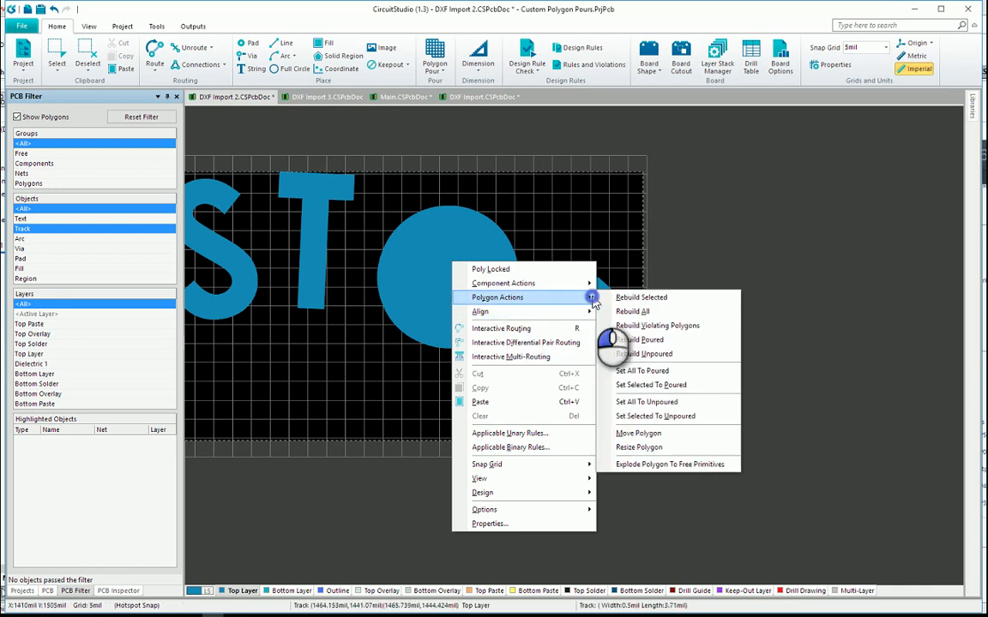
{"action": "left_click", "coordinate": [644, 466]}
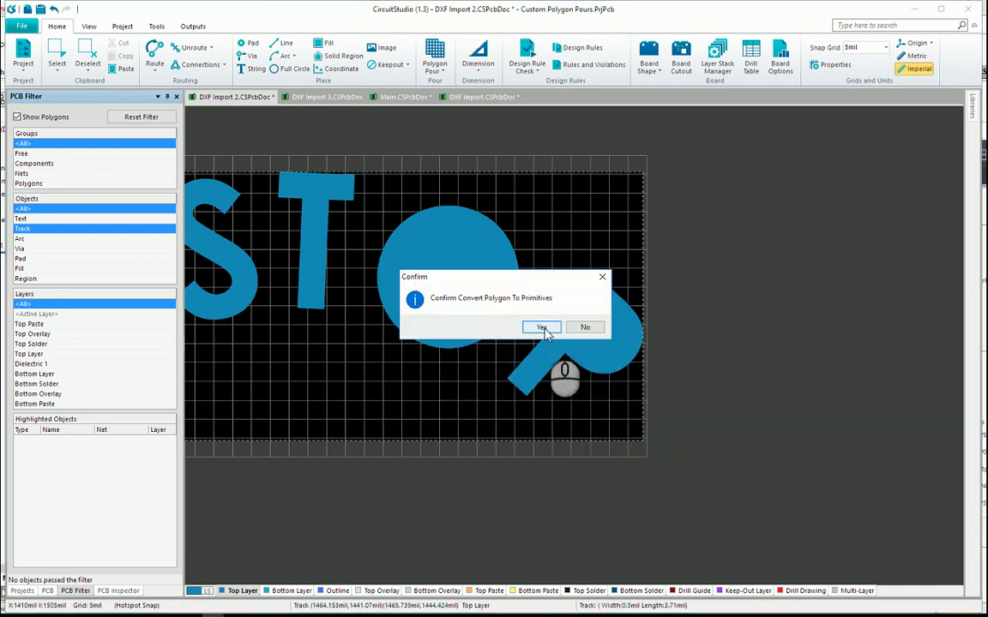
{"action": "left_click", "coordinate": [542, 327]}
{"action": "left_click", "coordinate": [453, 273]}
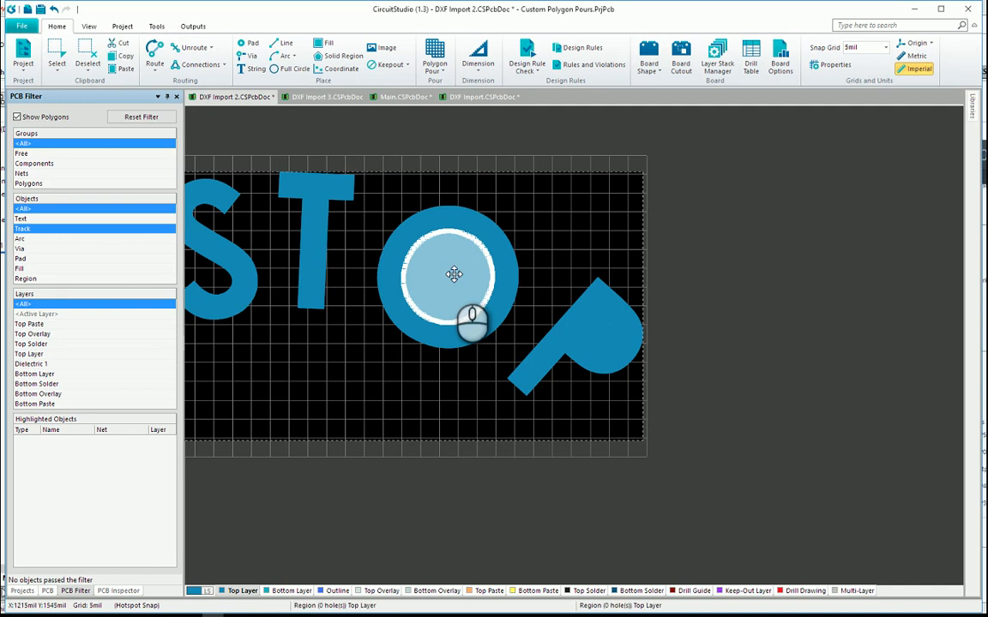
{"action": "key", "text": "Delete"}
Explode the letter P's inner polygon to free primitives and remove the inner region to open its counter.
{"action": "right_click", "coordinate": [603, 337]}
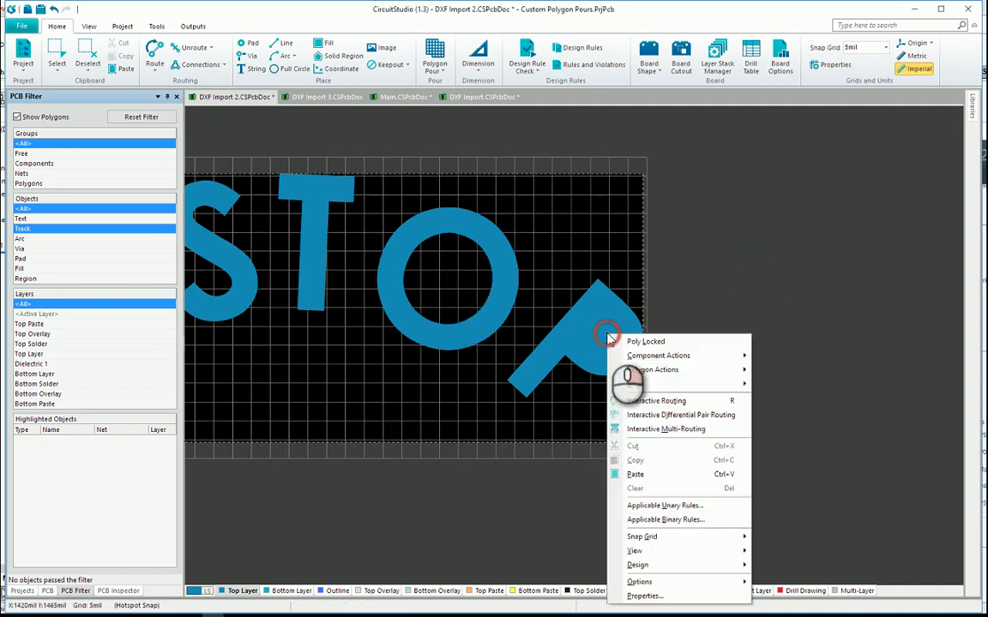
{"action": "mouse_move", "coordinate": [631, 371]}
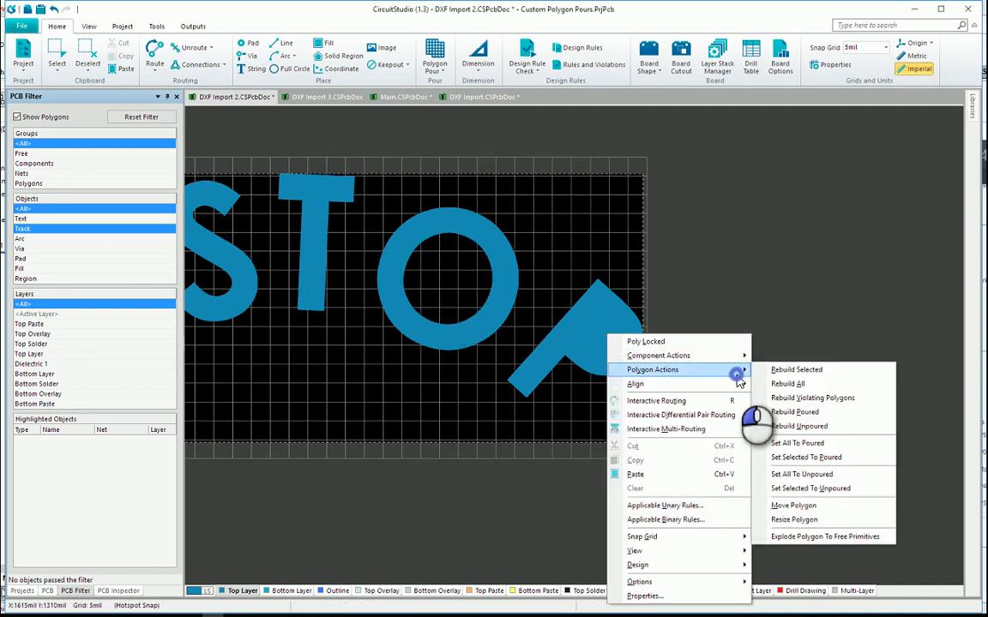
{"action": "left_click", "coordinate": [804, 536]}
{"action": "left_click", "coordinate": [538, 327]}
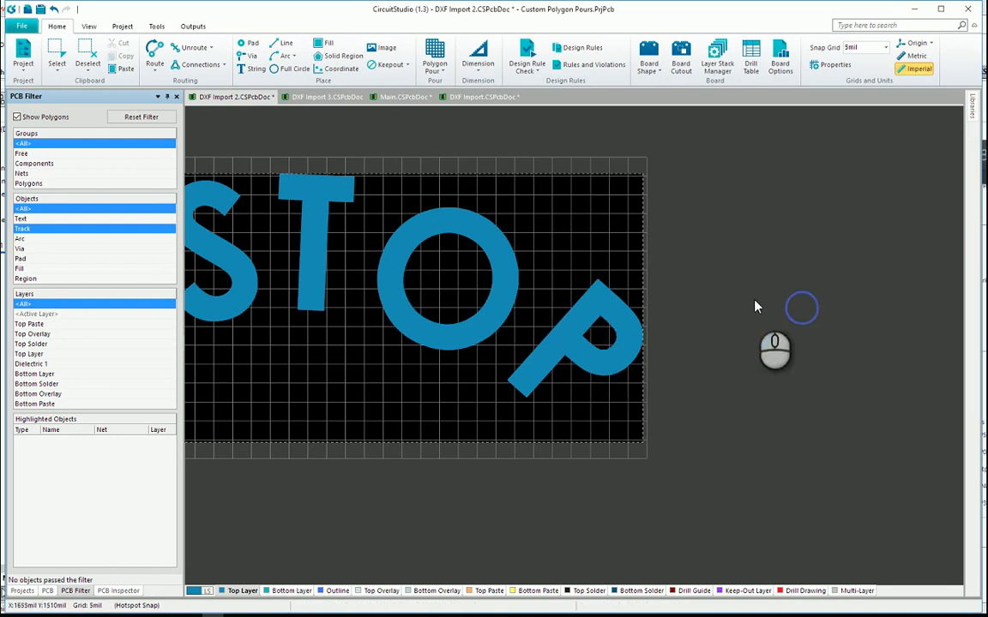
Examine the properties of the letter O's copper region and its available polygon actions without changing anything.
{"action": "double_click", "coordinate": [494, 264]}
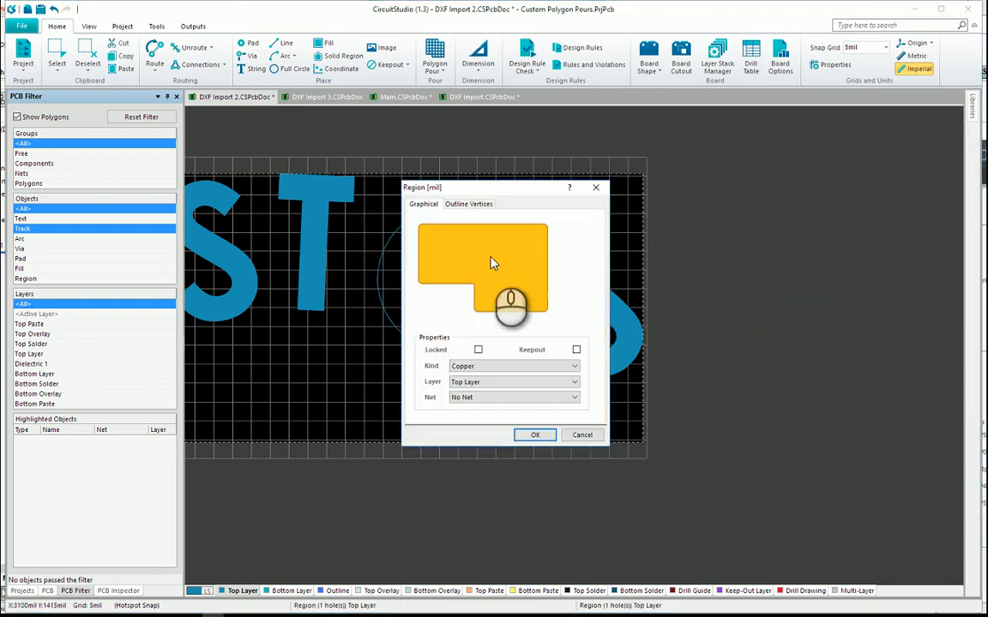
{"action": "left_click", "coordinate": [596, 187]}
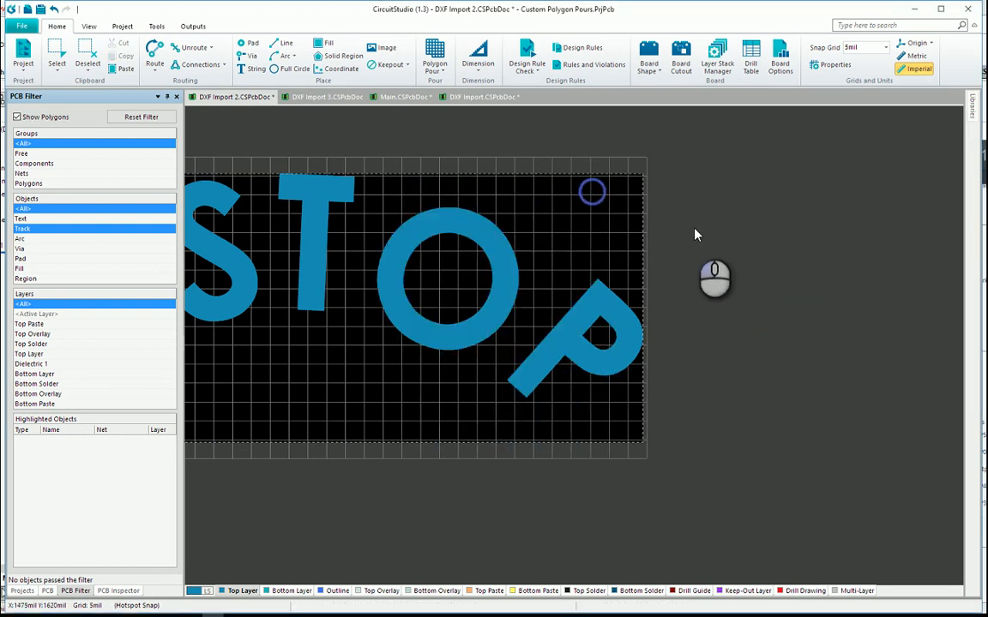
{"action": "double_click", "coordinate": [500, 264]}
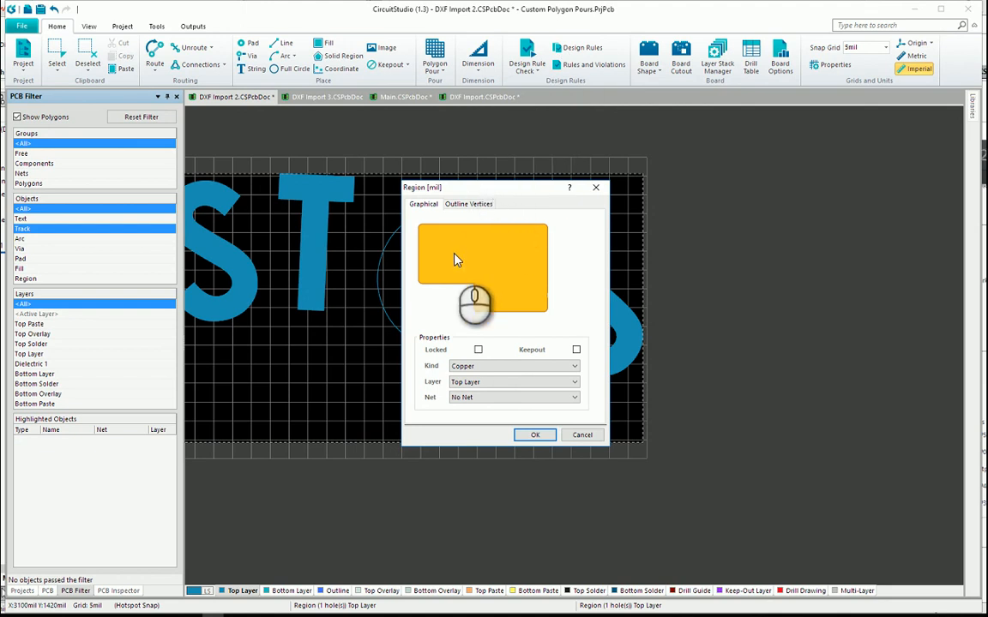
{"action": "left_click", "coordinate": [582, 437]}
{"action": "right_click", "coordinate": [505, 315]}
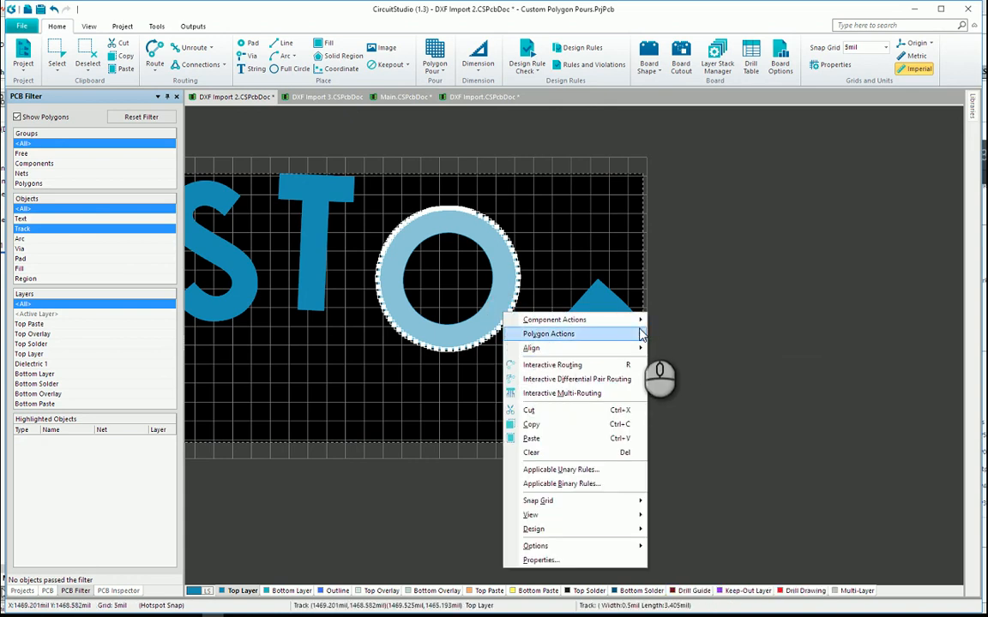
{"action": "mouse_move", "coordinate": [642, 336]}
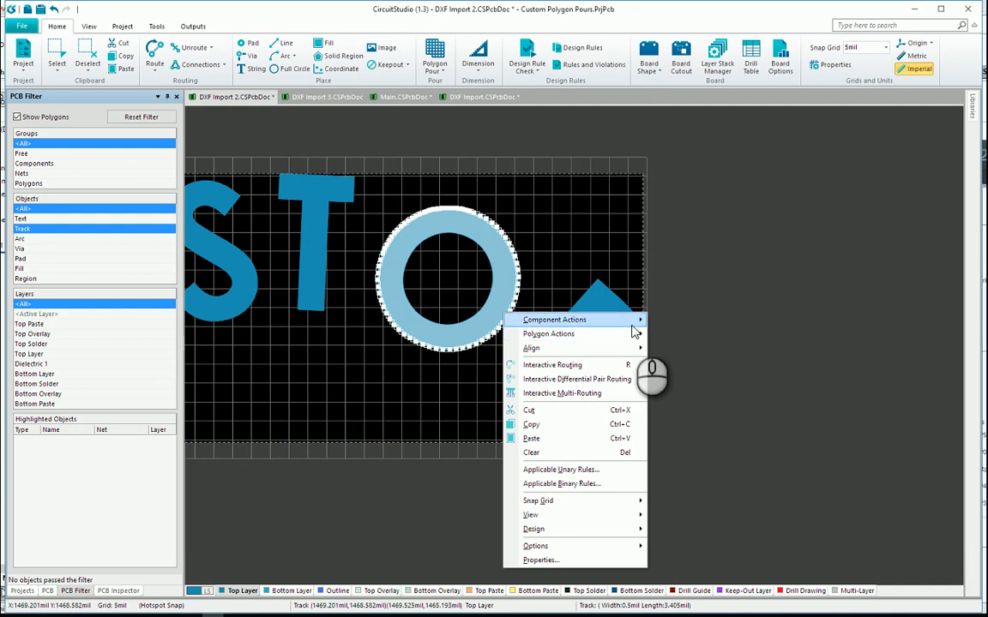
{"action": "left_click", "coordinate": [692, 293]}
{"action": "scroll", "coordinate": [686, 295], "scroll_direction": "down", "scroll_amount": 5, "text": "ctrl"}
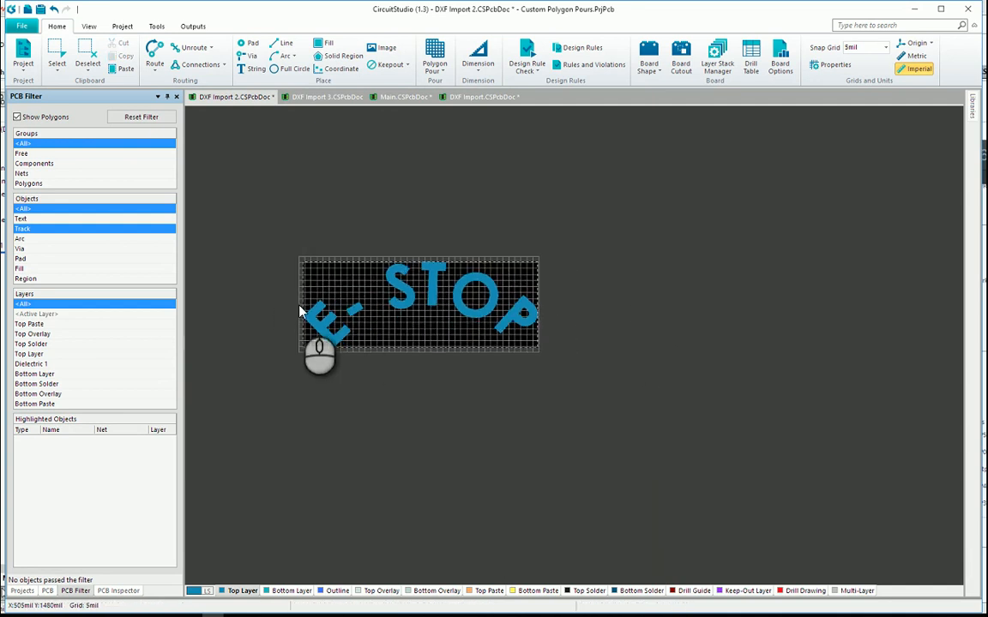
{"action": "scroll", "coordinate": [313, 304], "scroll_direction": "up", "scroll_amount": 5, "text": "ctrl"}
{"action": "left_click", "coordinate": [677, 272]}
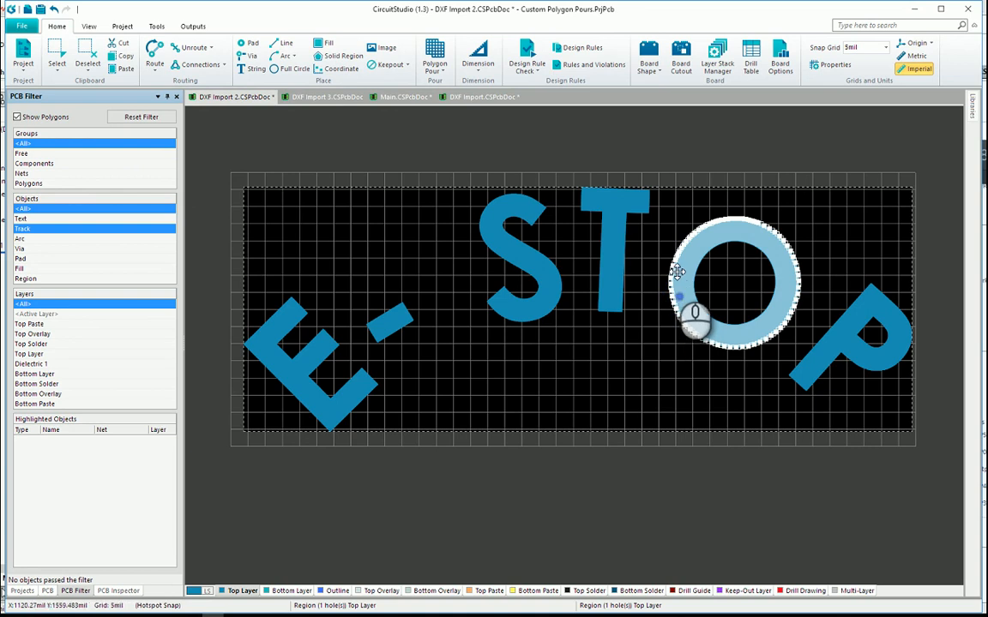
{"action": "double_click", "coordinate": [681, 276]}
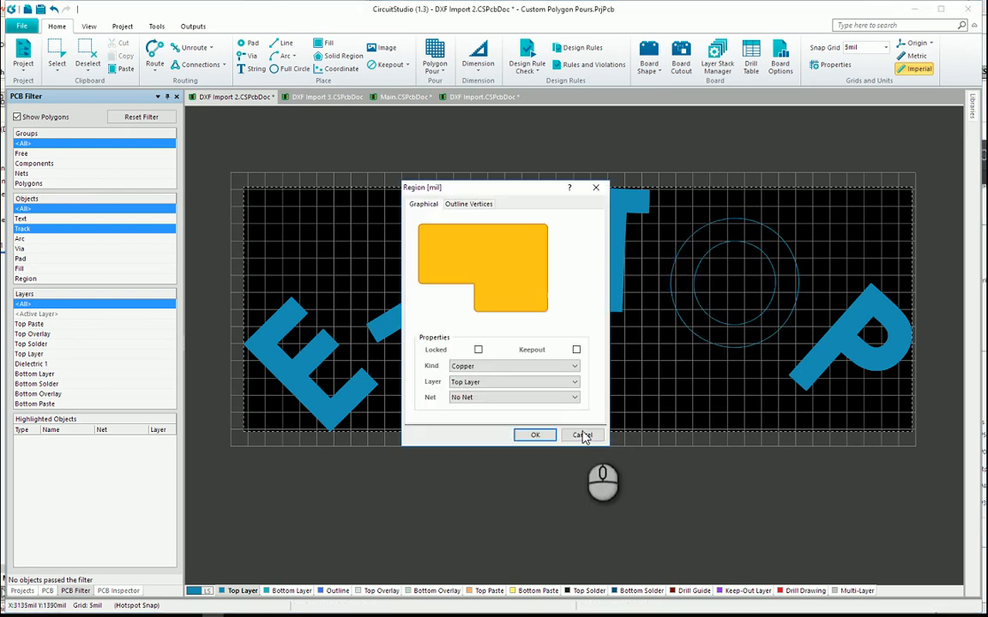
{"action": "left_click", "coordinate": [583, 436]}
Try to define a polygon pour from the selected O region using its external edges.
{"action": "left_click", "coordinate": [686, 314]}
{"action": "left_click", "coordinate": [447, 67]}
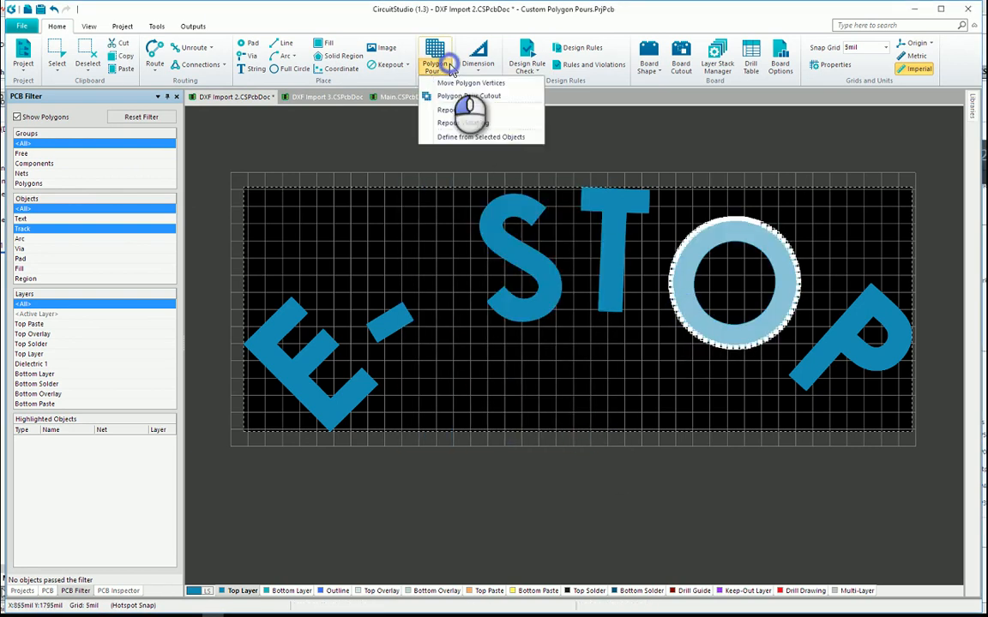
{"action": "left_click", "coordinate": [464, 137]}
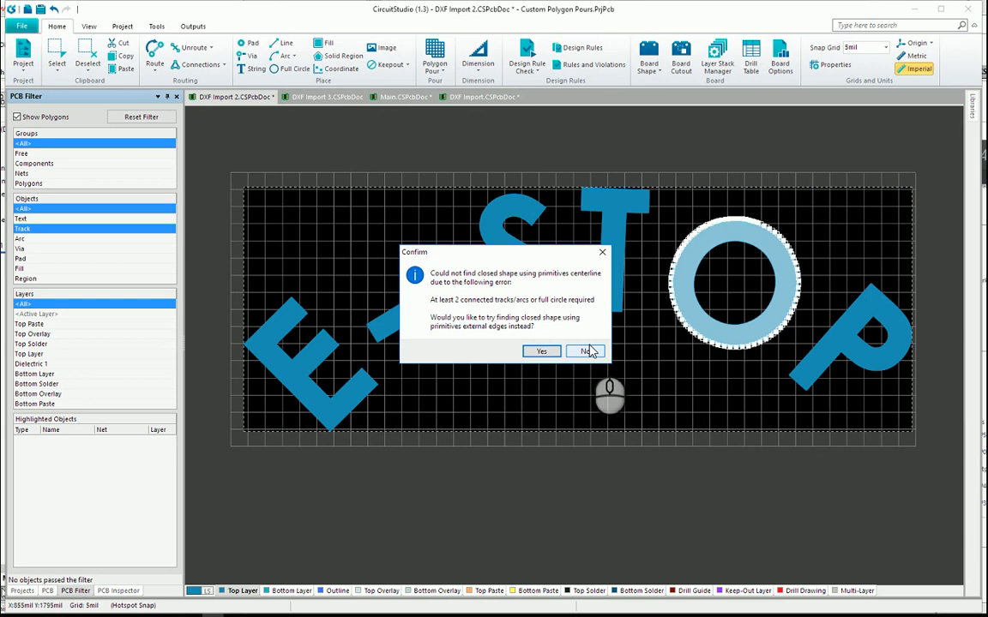
{"action": "left_click", "coordinate": [542, 352]}
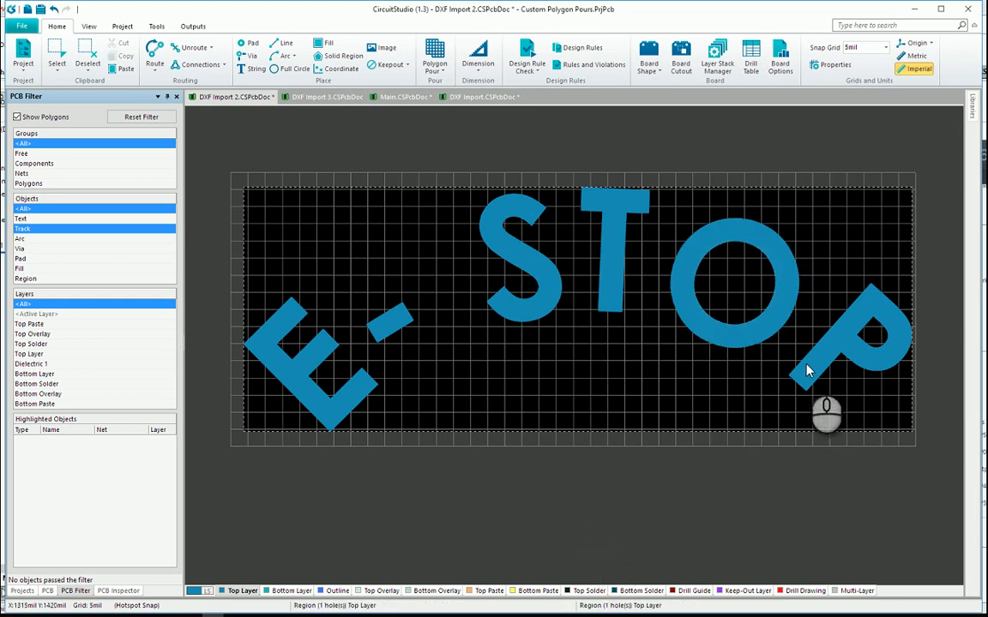
{"action": "left_click", "coordinate": [717, 485]}
Select the complete E-STOP lettering and set its layer to Top Overlay.
{"action": "scroll", "coordinate": [484, 367], "scroll_direction": "down", "scroll_amount": 7, "text": "ctrl"}
{"action": "left_click_drag", "start_coordinate": [289, 241], "coordinate": [769, 474]}
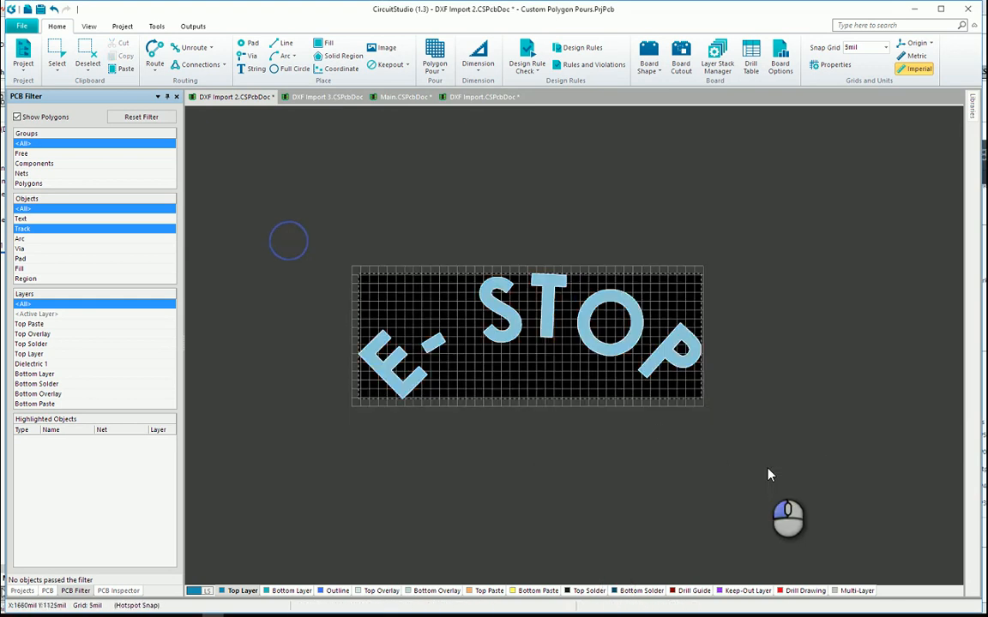
{"action": "left_click", "coordinate": [100, 591]}
{"action": "left_click", "coordinate": [161, 155]}
{"action": "left_click", "coordinate": [177, 155]}
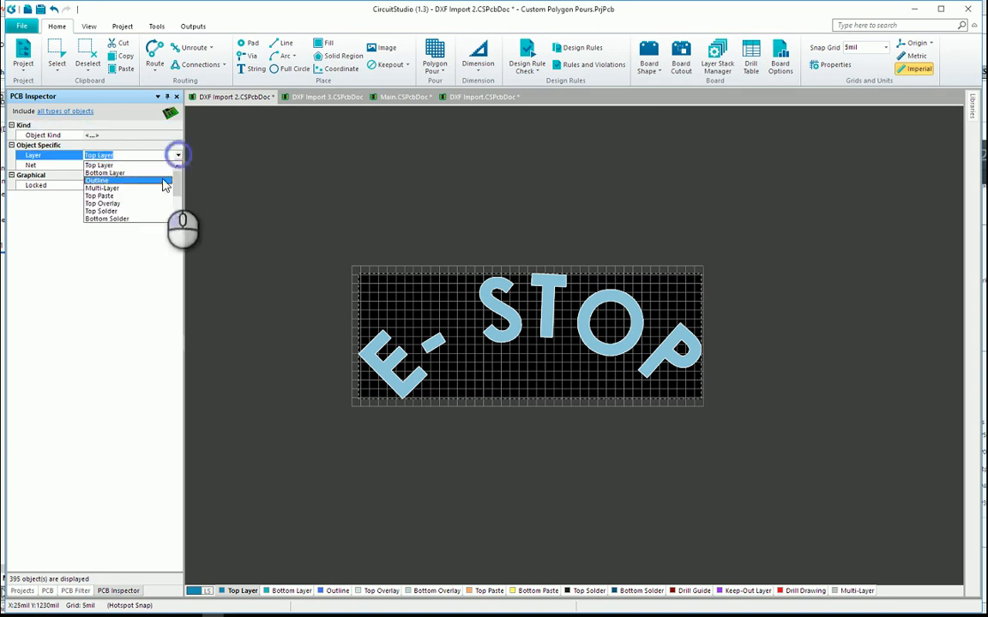
{"action": "left_click", "coordinate": [150, 203]}
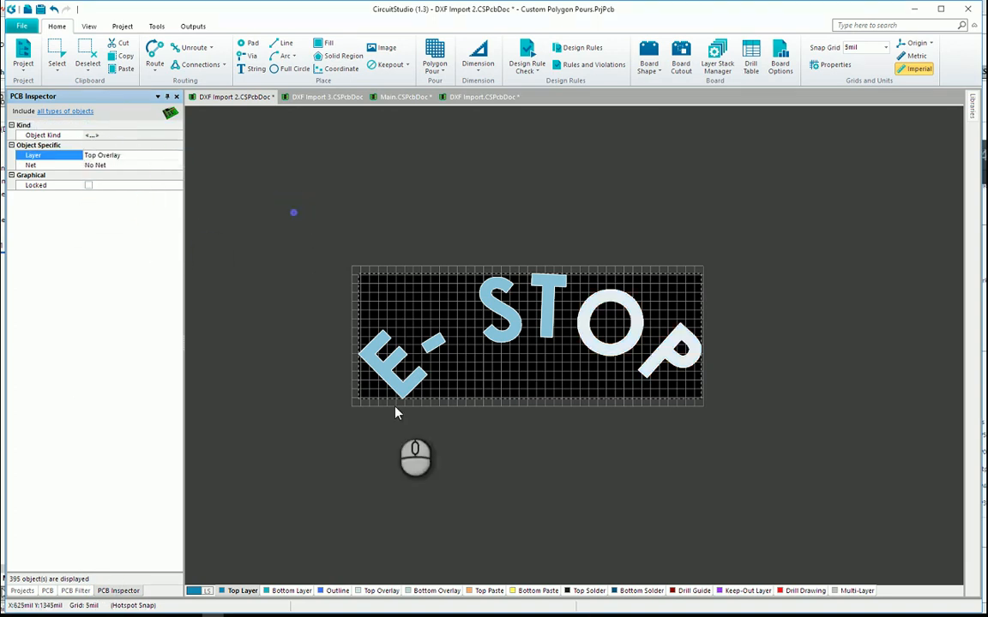
{"action": "left_click", "coordinate": [386, 443]}
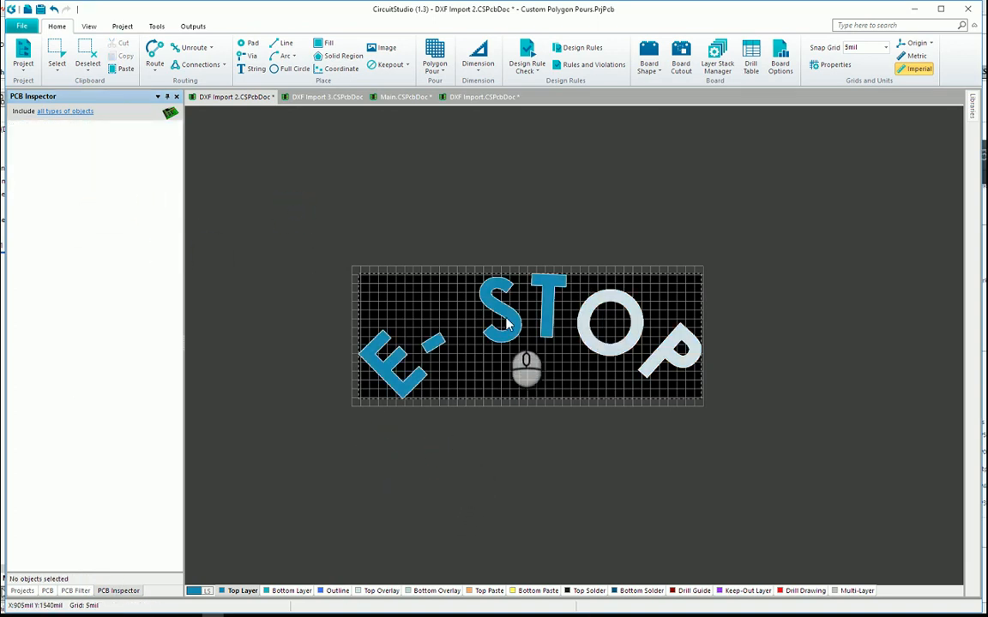
Copy the whole Top Overlay E-STOP lettering and paste it into Main.CSPcbDoc below the large curved shape.
{"action": "scroll", "coordinate": [512, 317], "scroll_direction": "up", "scroll_amount": 3, "text": "ctrl"}
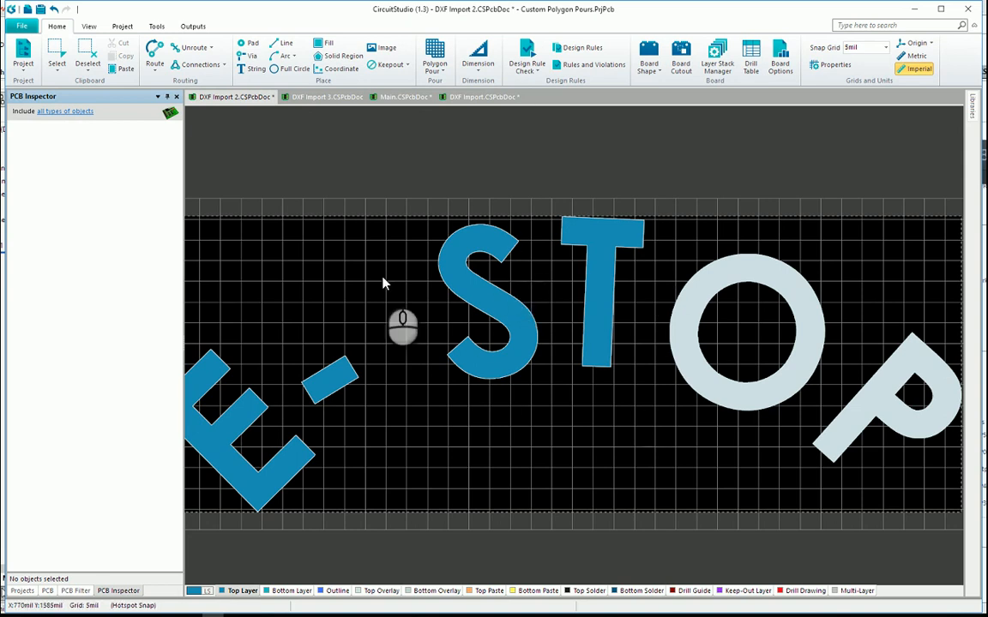
{"action": "scroll", "coordinate": [563, 309], "scroll_direction": "down", "scroll_amount": 3, "text": "ctrl"}
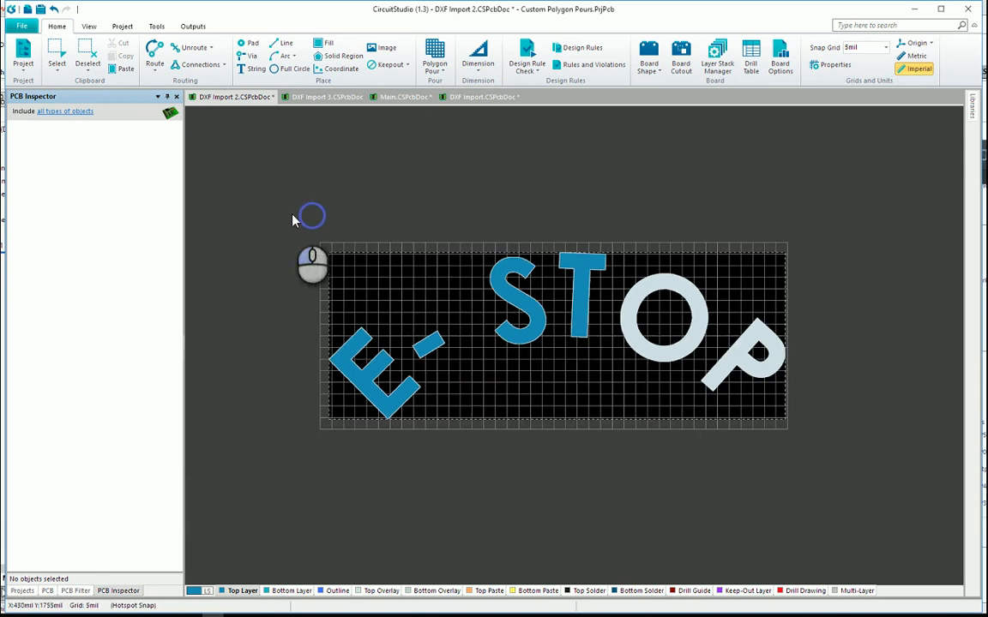
{"action": "left_click_drag", "start_coordinate": [293, 220], "coordinate": [948, 468]}
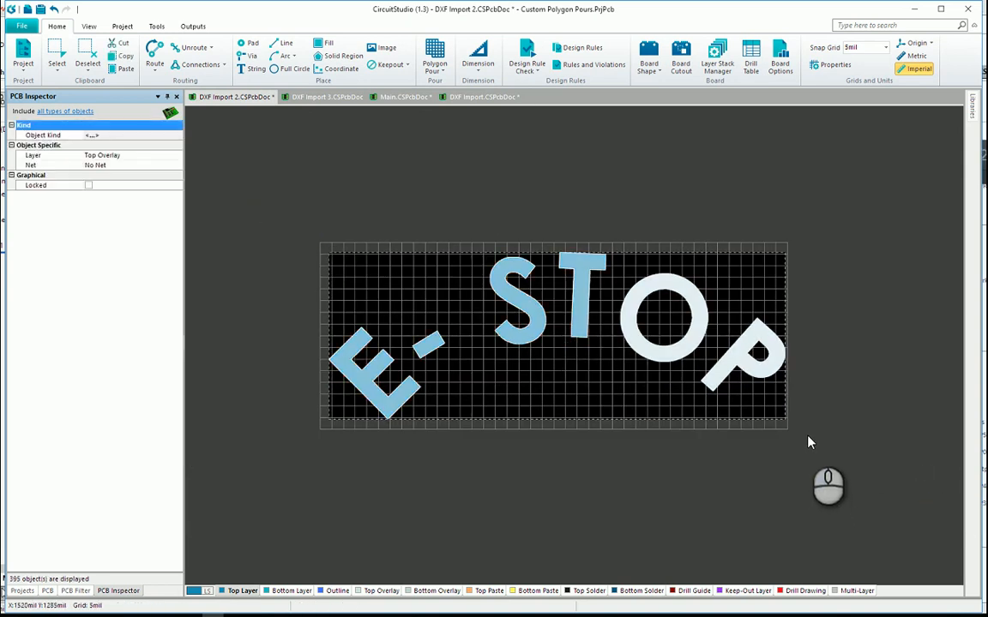
{"action": "left_click", "coordinate": [727, 362]}
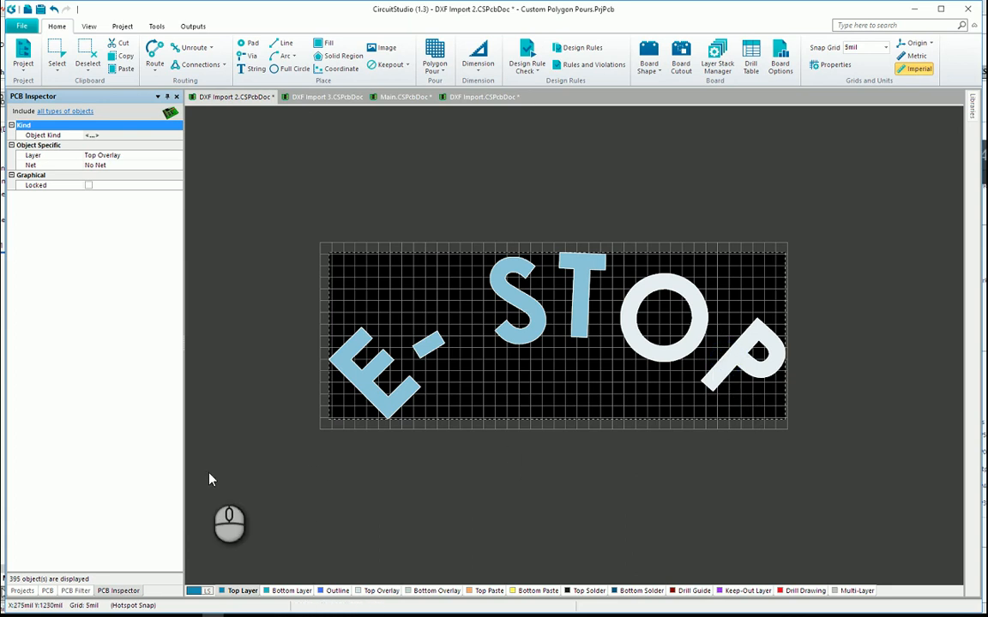
{"action": "left_click", "coordinate": [23, 591]}
{"action": "double_click", "coordinate": [73, 156]}
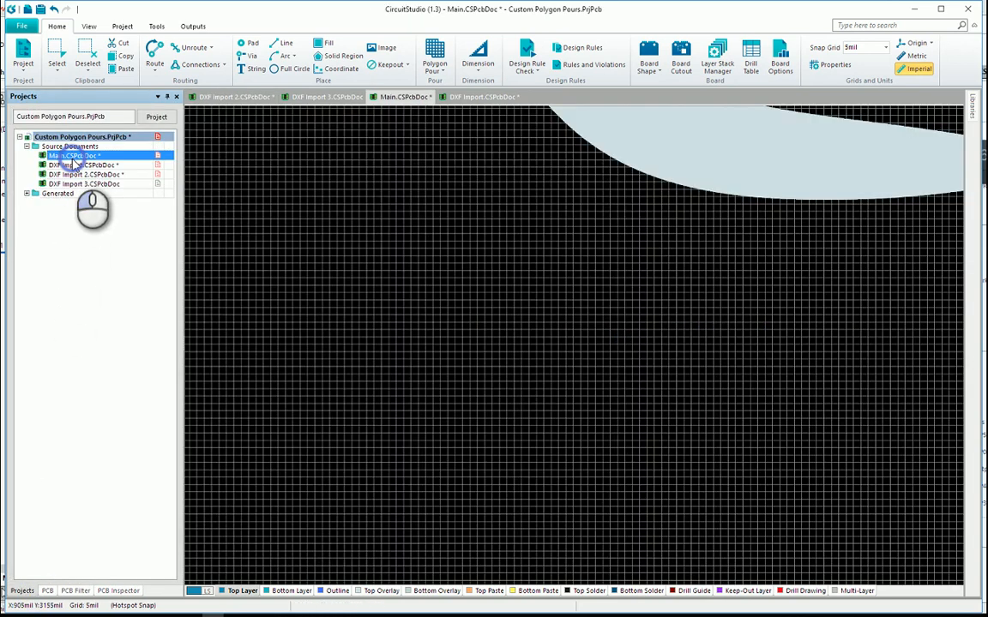
{"action": "scroll", "coordinate": [505, 310], "scroll_direction": "down", "scroll_amount": 3}
{"action": "key", "text": "ctrl+v"}
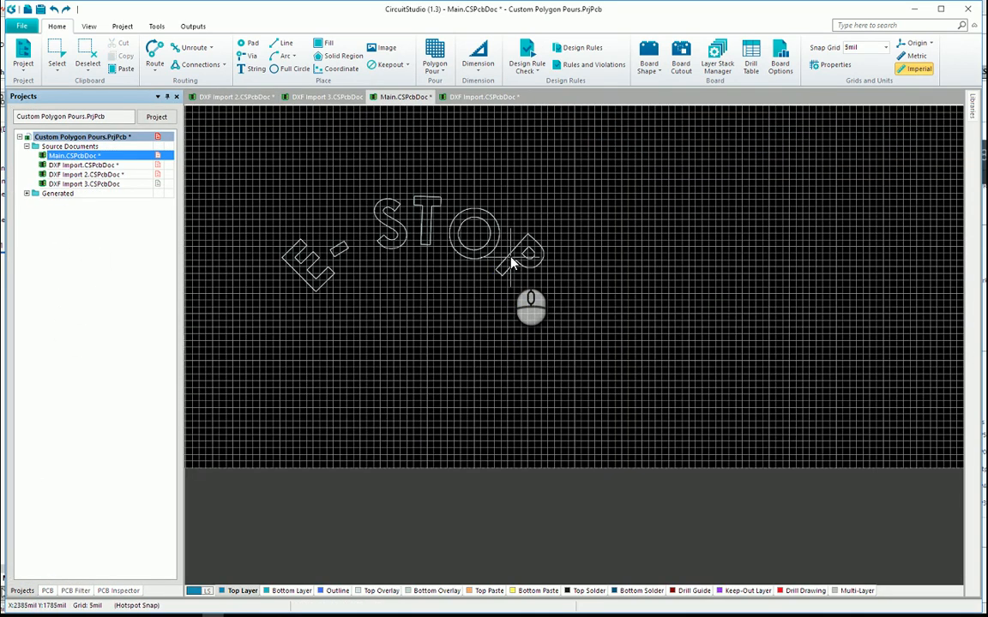
{"action": "left_click", "coordinate": [536, 252]}
{"action": "left_click", "coordinate": [471, 523]}
Inspect the pasted E-STOP lettering on the main board in 3D, close up and alongside the large curved shape.
{"action": "scroll", "coordinate": [452, 225], "scroll_direction": "up", "scroll_amount": 2, "text": "ctrl"}
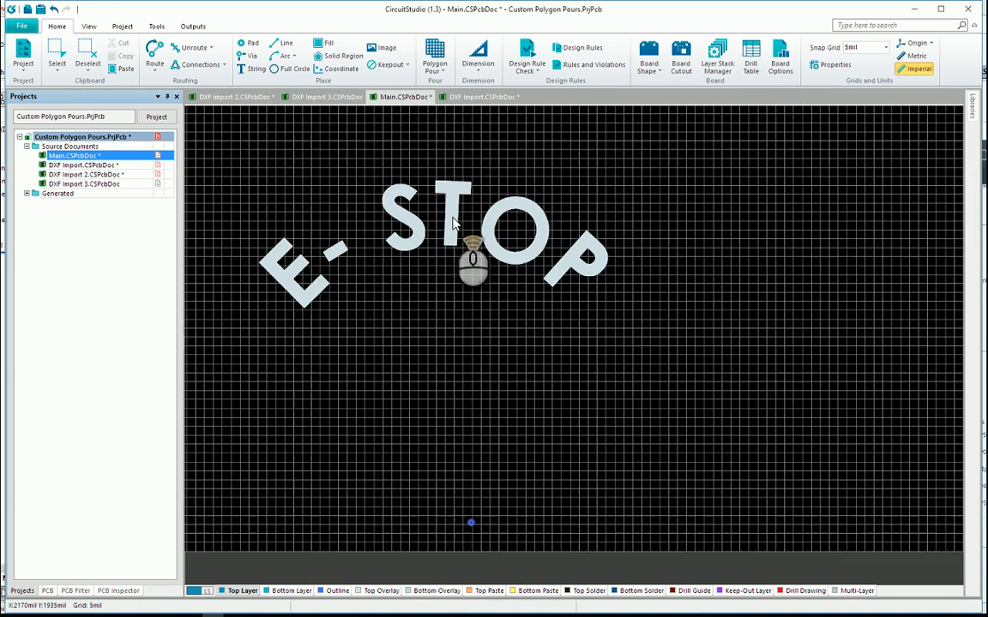
{"action": "key", "text": "3"}
{"action": "scroll", "coordinate": [452, 227], "scroll_direction": "down", "scroll_amount": 3, "text": "ctrl"}
{"action": "scroll", "coordinate": [453, 231], "scroll_direction": "down", "scroll_amount": 2, "text": "ctrl"}
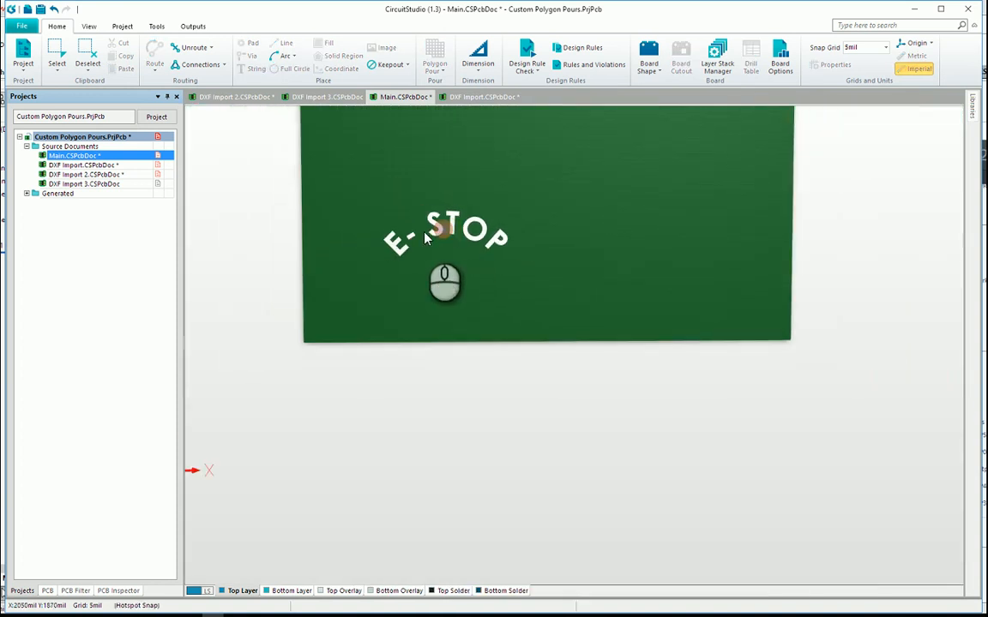
{"action": "right_click_drag", "start_coordinate": [433, 234], "coordinate": [413, 231], "text": "shift"}
{"action": "scroll", "coordinate": [438, 249], "scroll_direction": "down", "scroll_amount": 3, "text": "ctrl"}
{"action": "scroll", "coordinate": [455, 243], "scroll_direction": "up", "scroll_amount": 4, "text": "ctrl"}
{"action": "scroll", "coordinate": [460, 246], "scroll_direction": "up", "scroll_amount": 3, "text": "ctrl"}
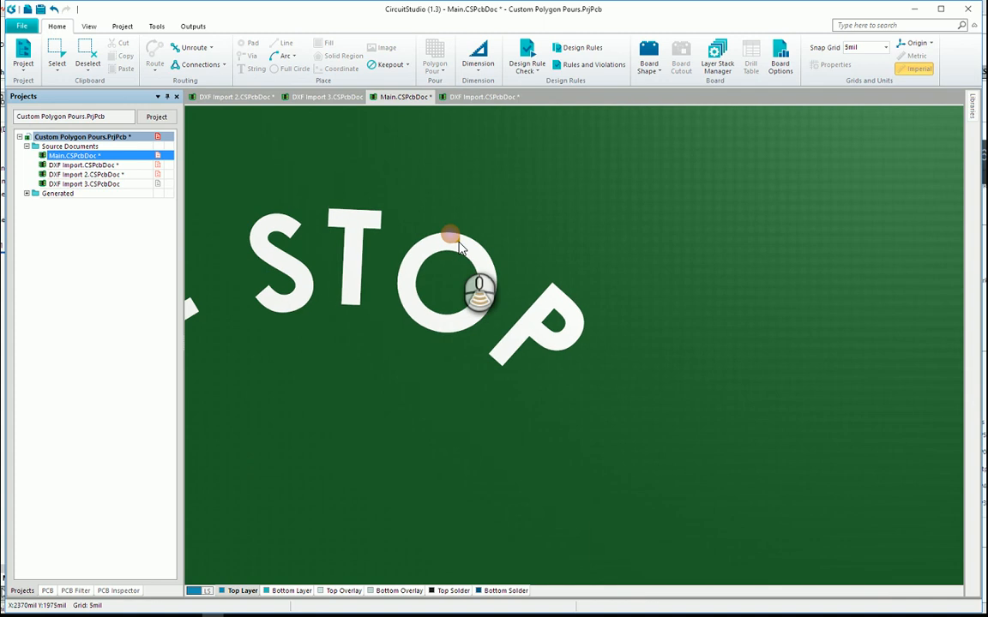
{"action": "scroll", "coordinate": [452, 241], "scroll_direction": "down", "scroll_amount": 3, "text": "ctrl"}
{"action": "scroll", "coordinate": [378, 266], "scroll_direction": "up", "scroll_amount": 4, "text": "ctrl"}
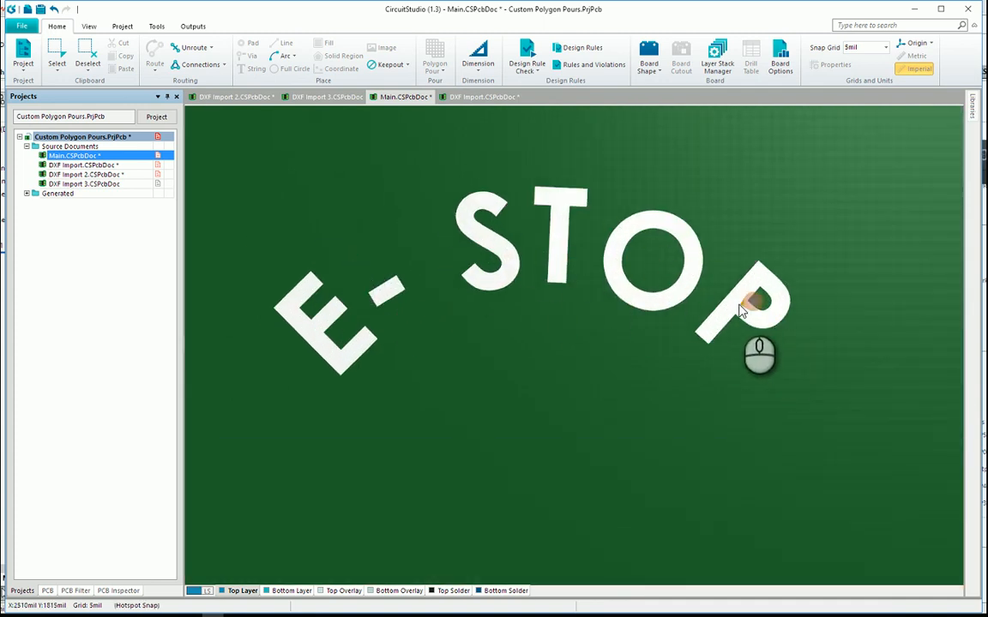
{"action": "scroll", "coordinate": [539, 303], "scroll_direction": "down", "scroll_amount": 3, "text": "ctrl"}
{"action": "scroll", "coordinate": [539, 302], "scroll_direction": "down", "scroll_amount": 3, "text": "ctrl"}
{"action": "scroll", "coordinate": [538, 303], "scroll_direction": "down", "scroll_amount": 3, "text": "ctrl"}
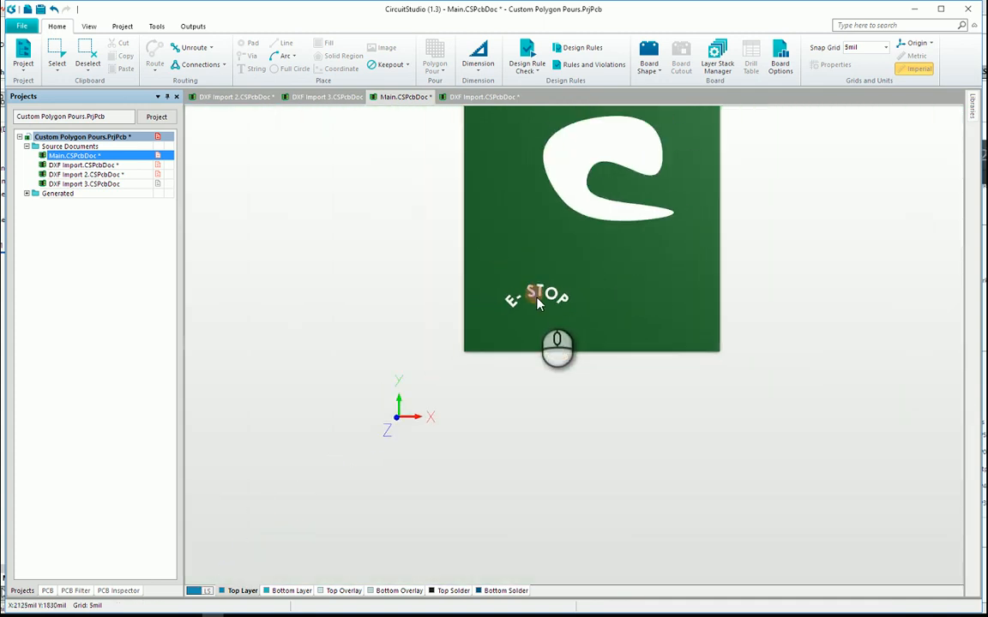
{"action": "scroll", "coordinate": [558, 260], "scroll_direction": "up", "scroll_amount": 4, "text": "ctrl"}
{"action": "scroll", "coordinate": [558, 260], "scroll_direction": "down", "scroll_amount": 3, "text": "ctrl"}
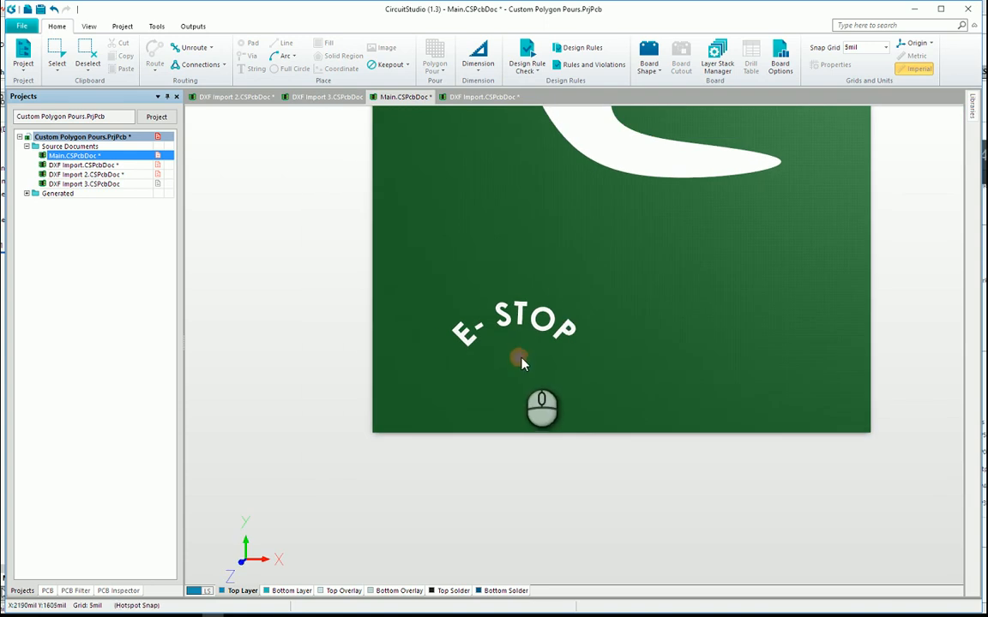